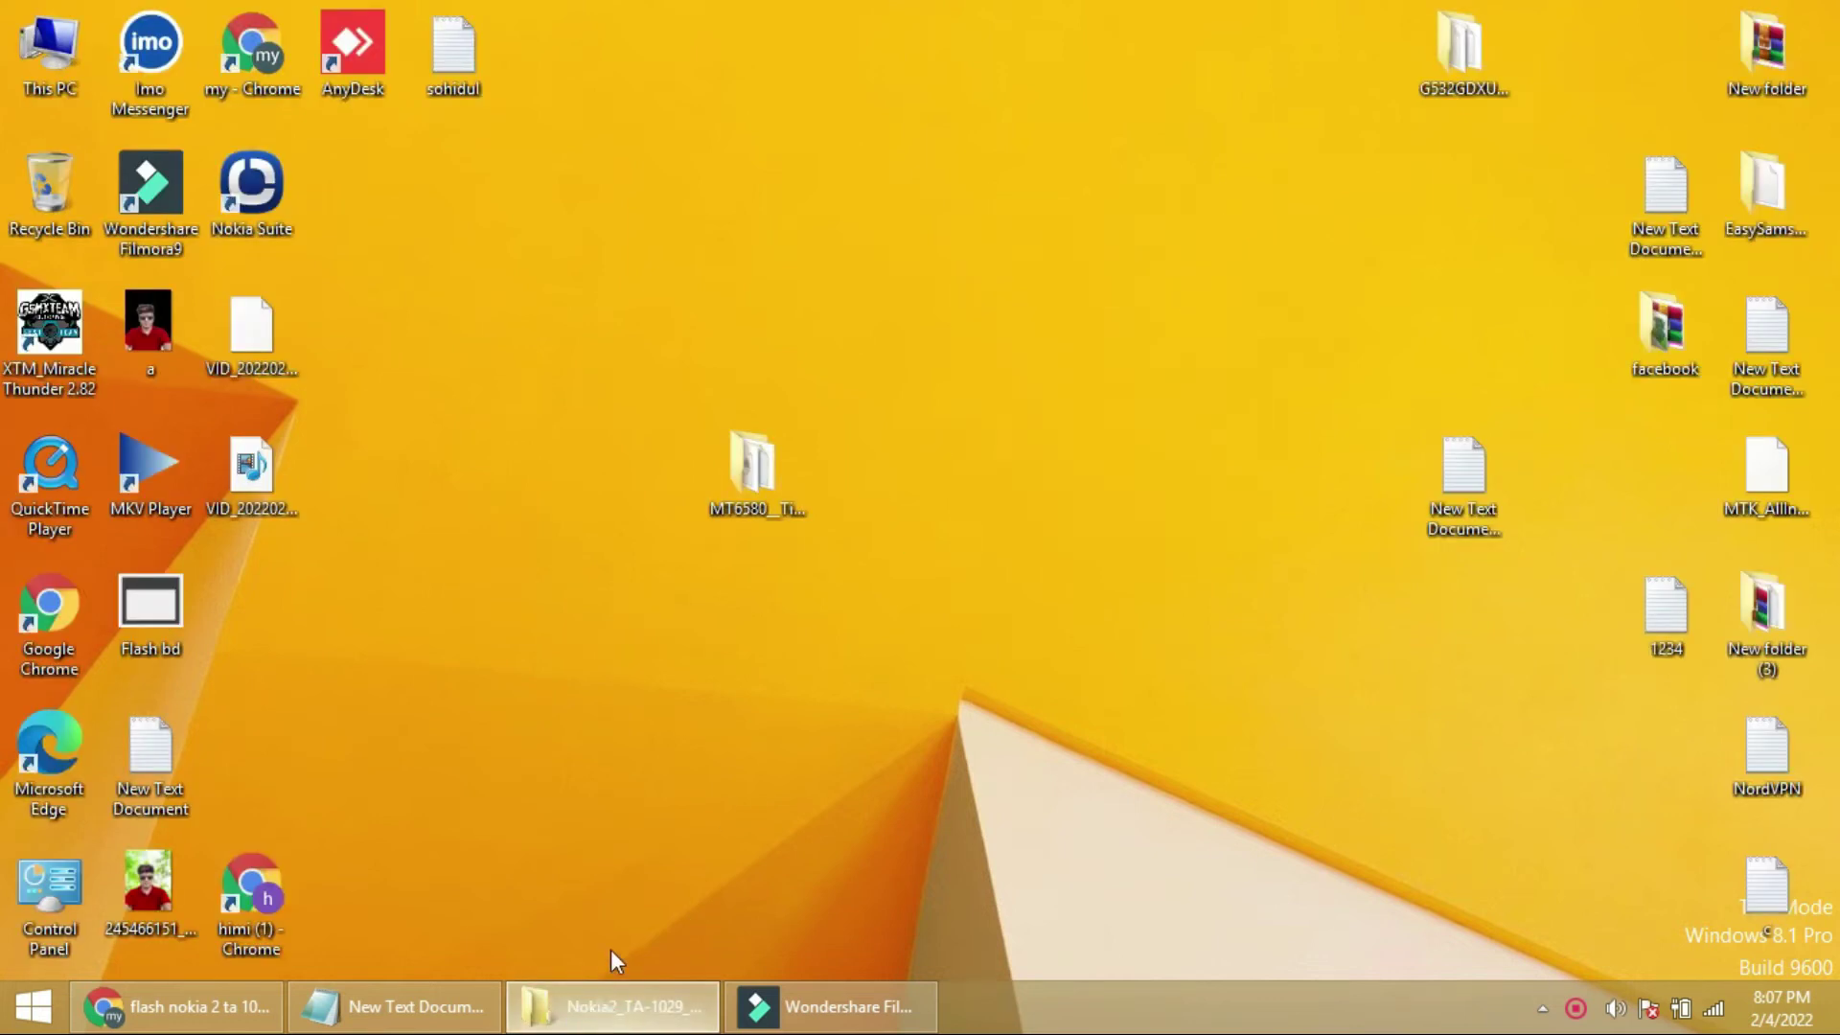
{"action": "left_click", "coordinate": [608, 990]}
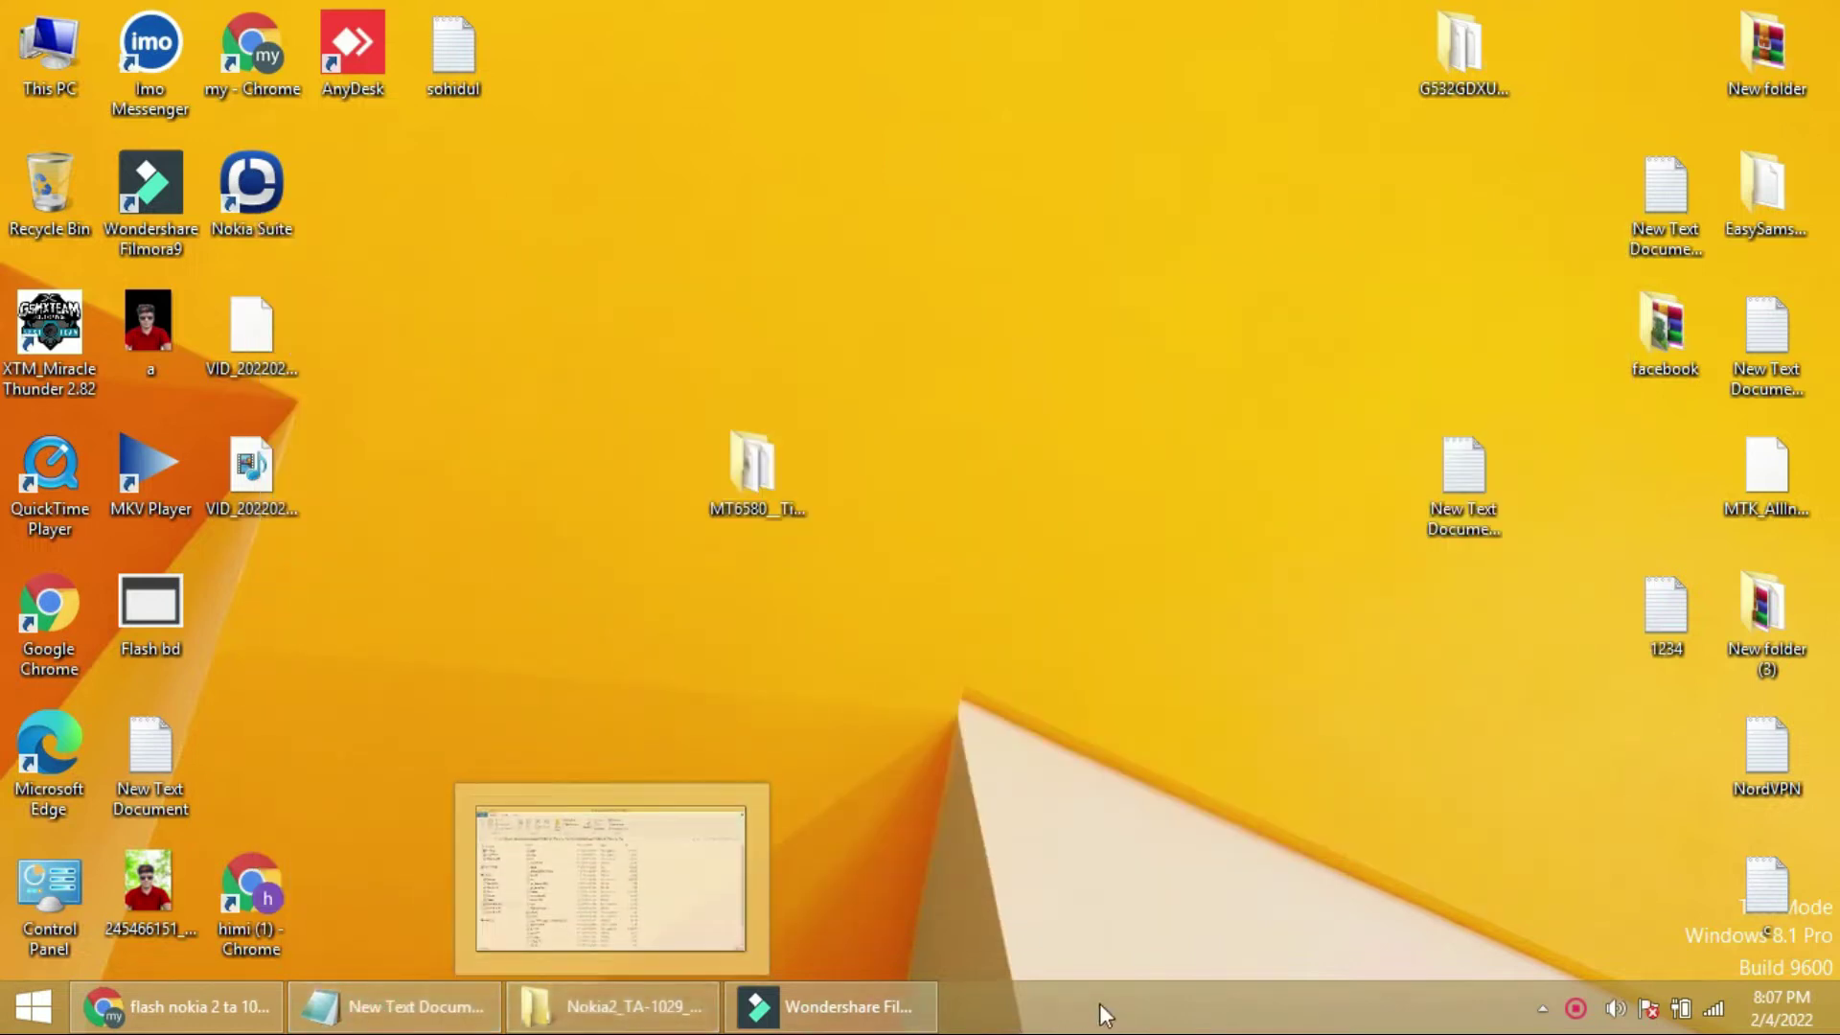
{"action": "mouse_move", "coordinate": [613, 1001]}
{"action": "left_click", "coordinate": [595, 820]}
{"action": "left_click", "coordinate": [584, 1028]}
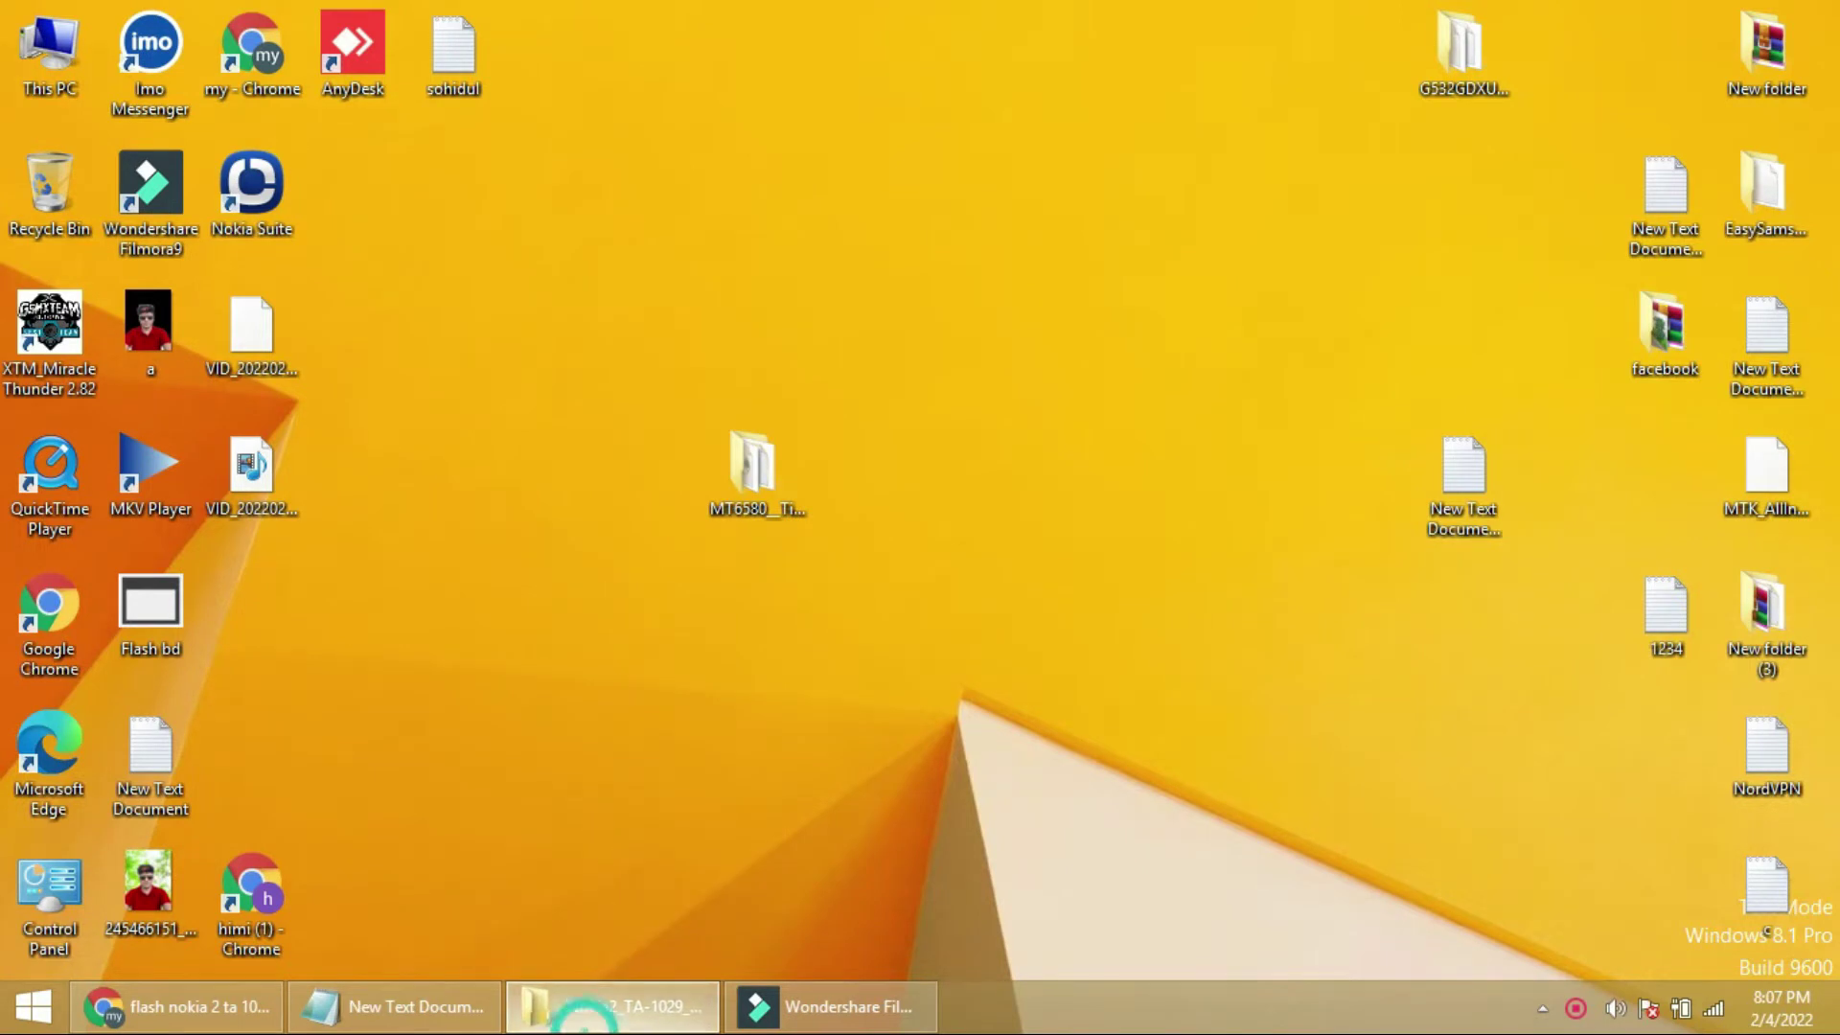
{"action": "left_click", "coordinate": [818, 1016]}
{"action": "left_click", "coordinate": [818, 1016]}
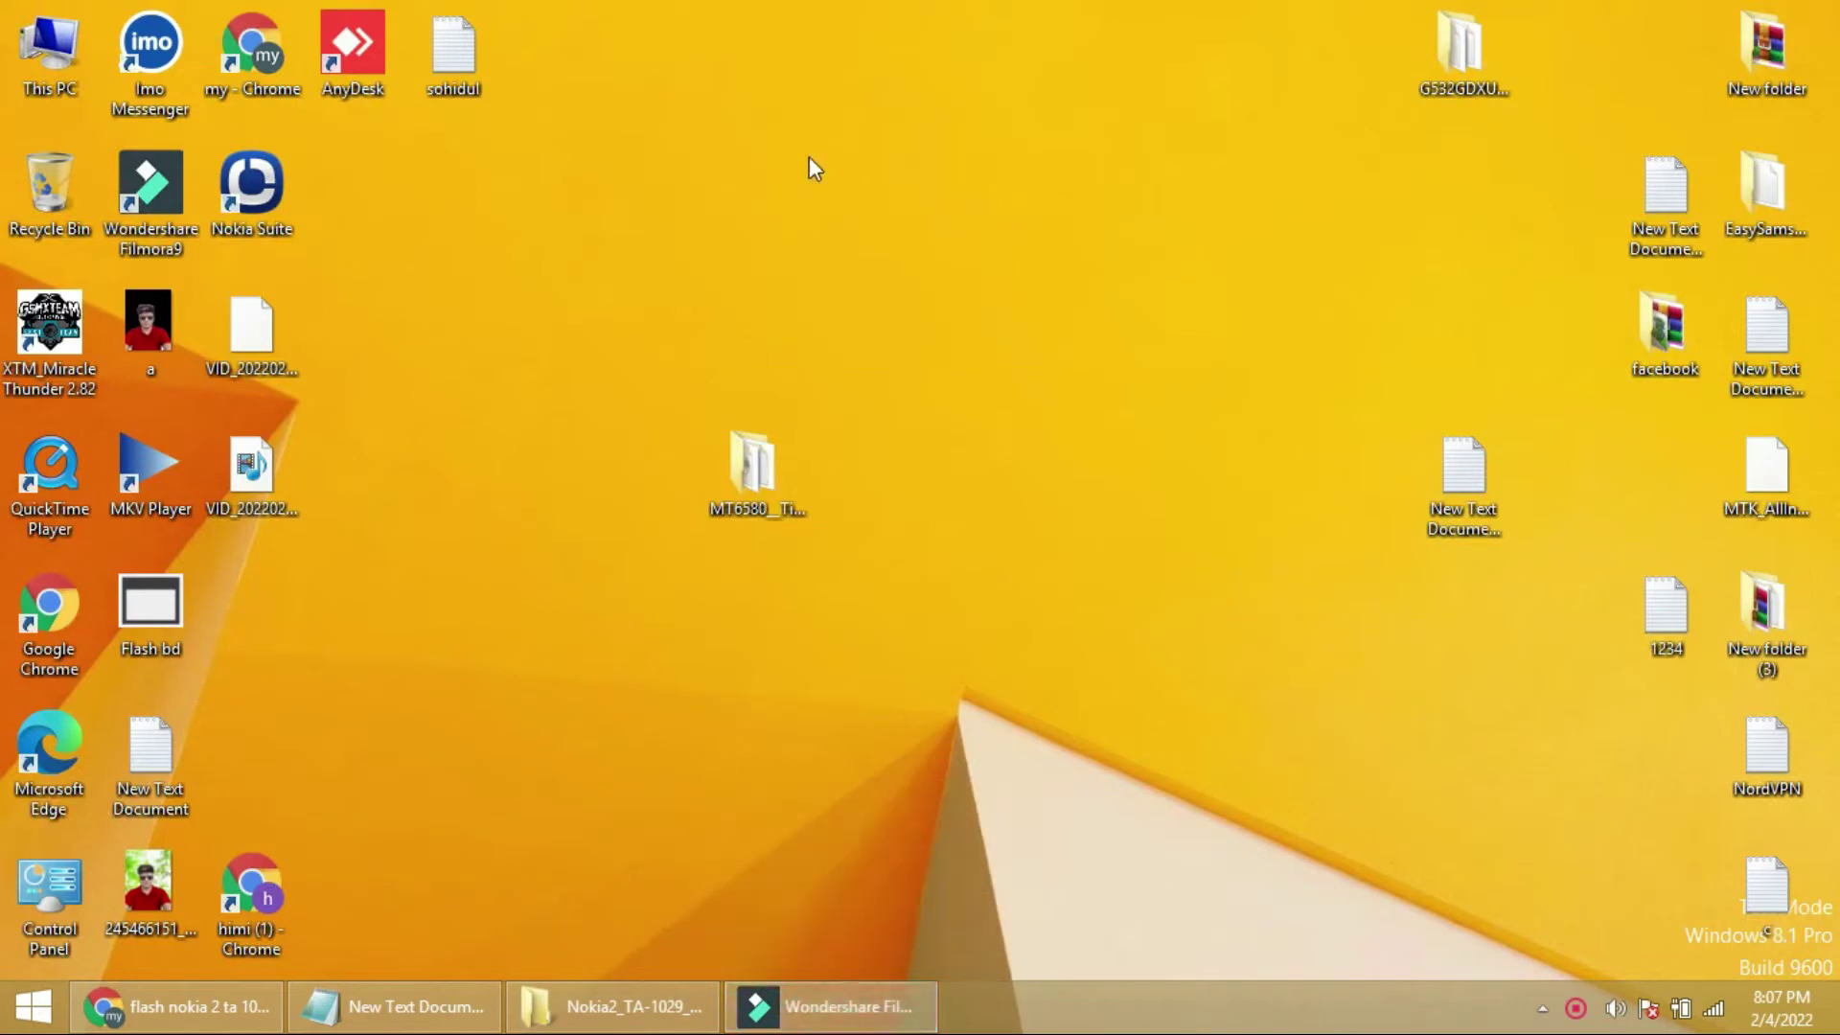
{"action": "right_click", "coordinate": [827, 114]}
{"action": "left_click", "coordinate": [924, 194]}
{"action": "right_click", "coordinate": [911, 180]}
{"action": "left_click", "coordinate": [964, 257]}
{"action": "right_click", "coordinate": [923, 221]}
{"action": "left_click", "coordinate": [964, 297]}
{"action": "right_click", "coordinate": [952, 253]}
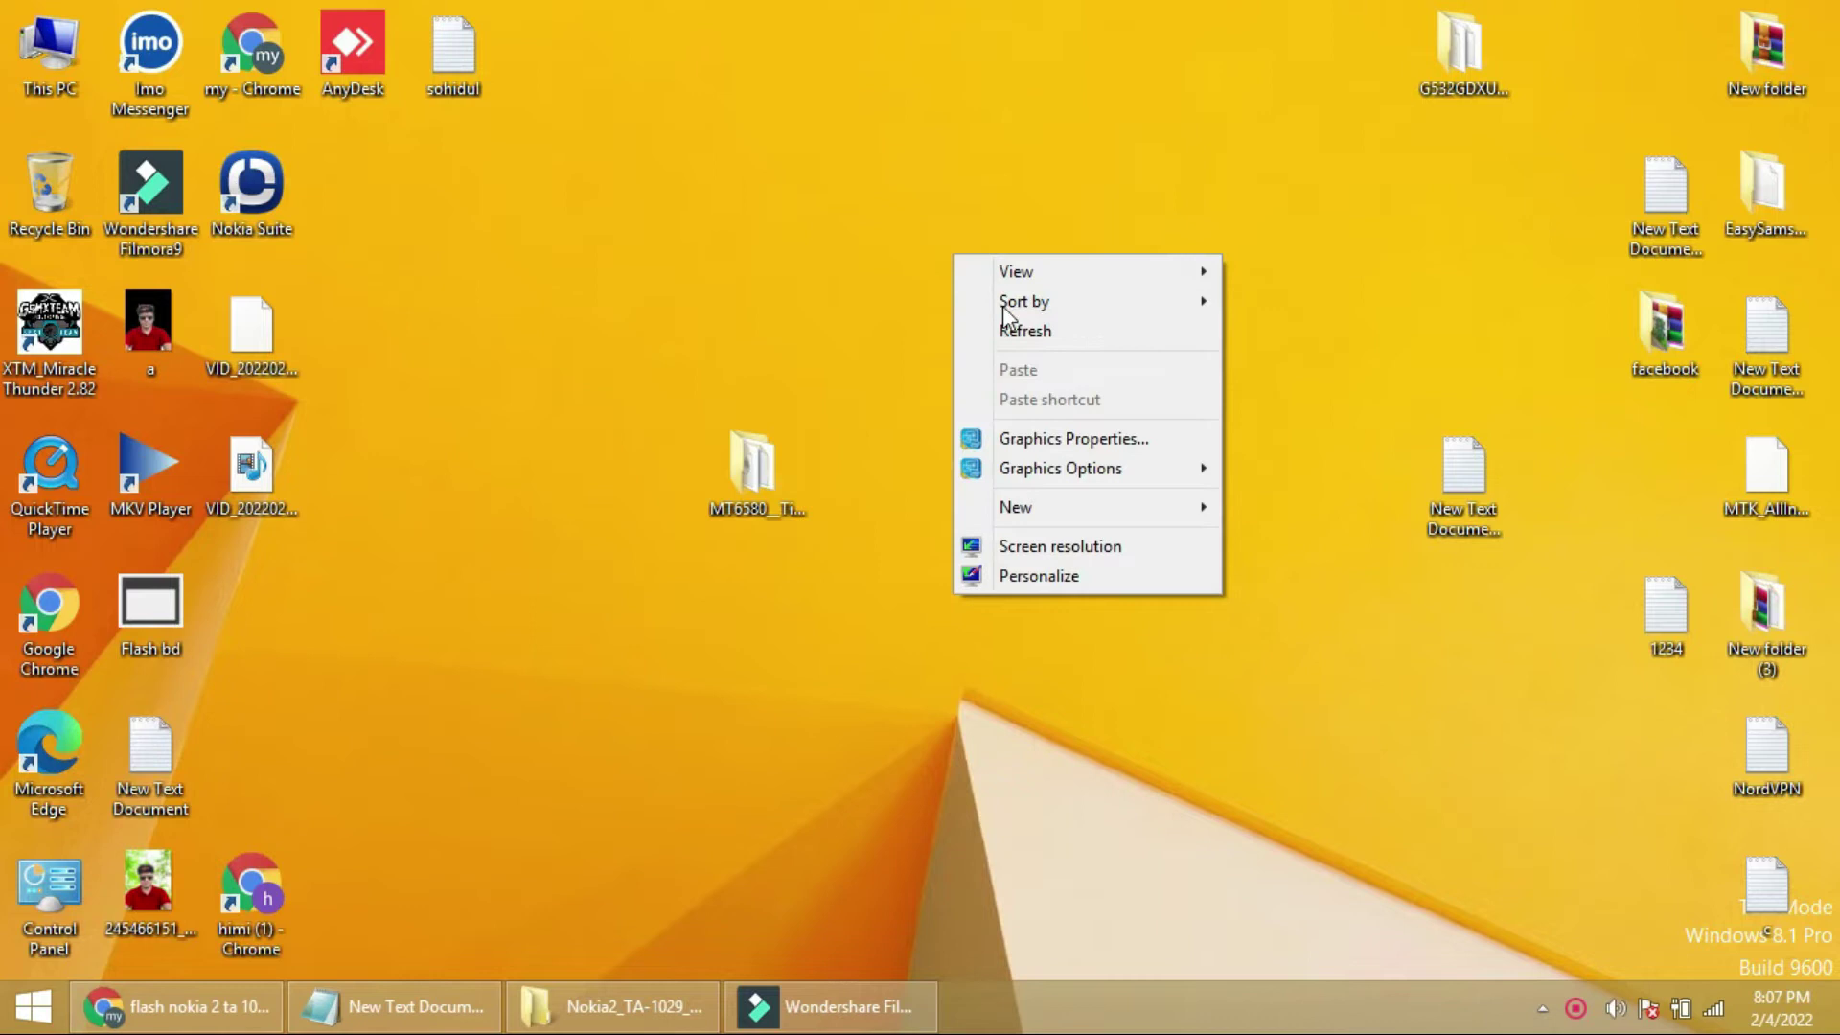
{"action": "left_click", "coordinate": [1023, 331]}
{"action": "right_click", "coordinate": [1025, 310]}
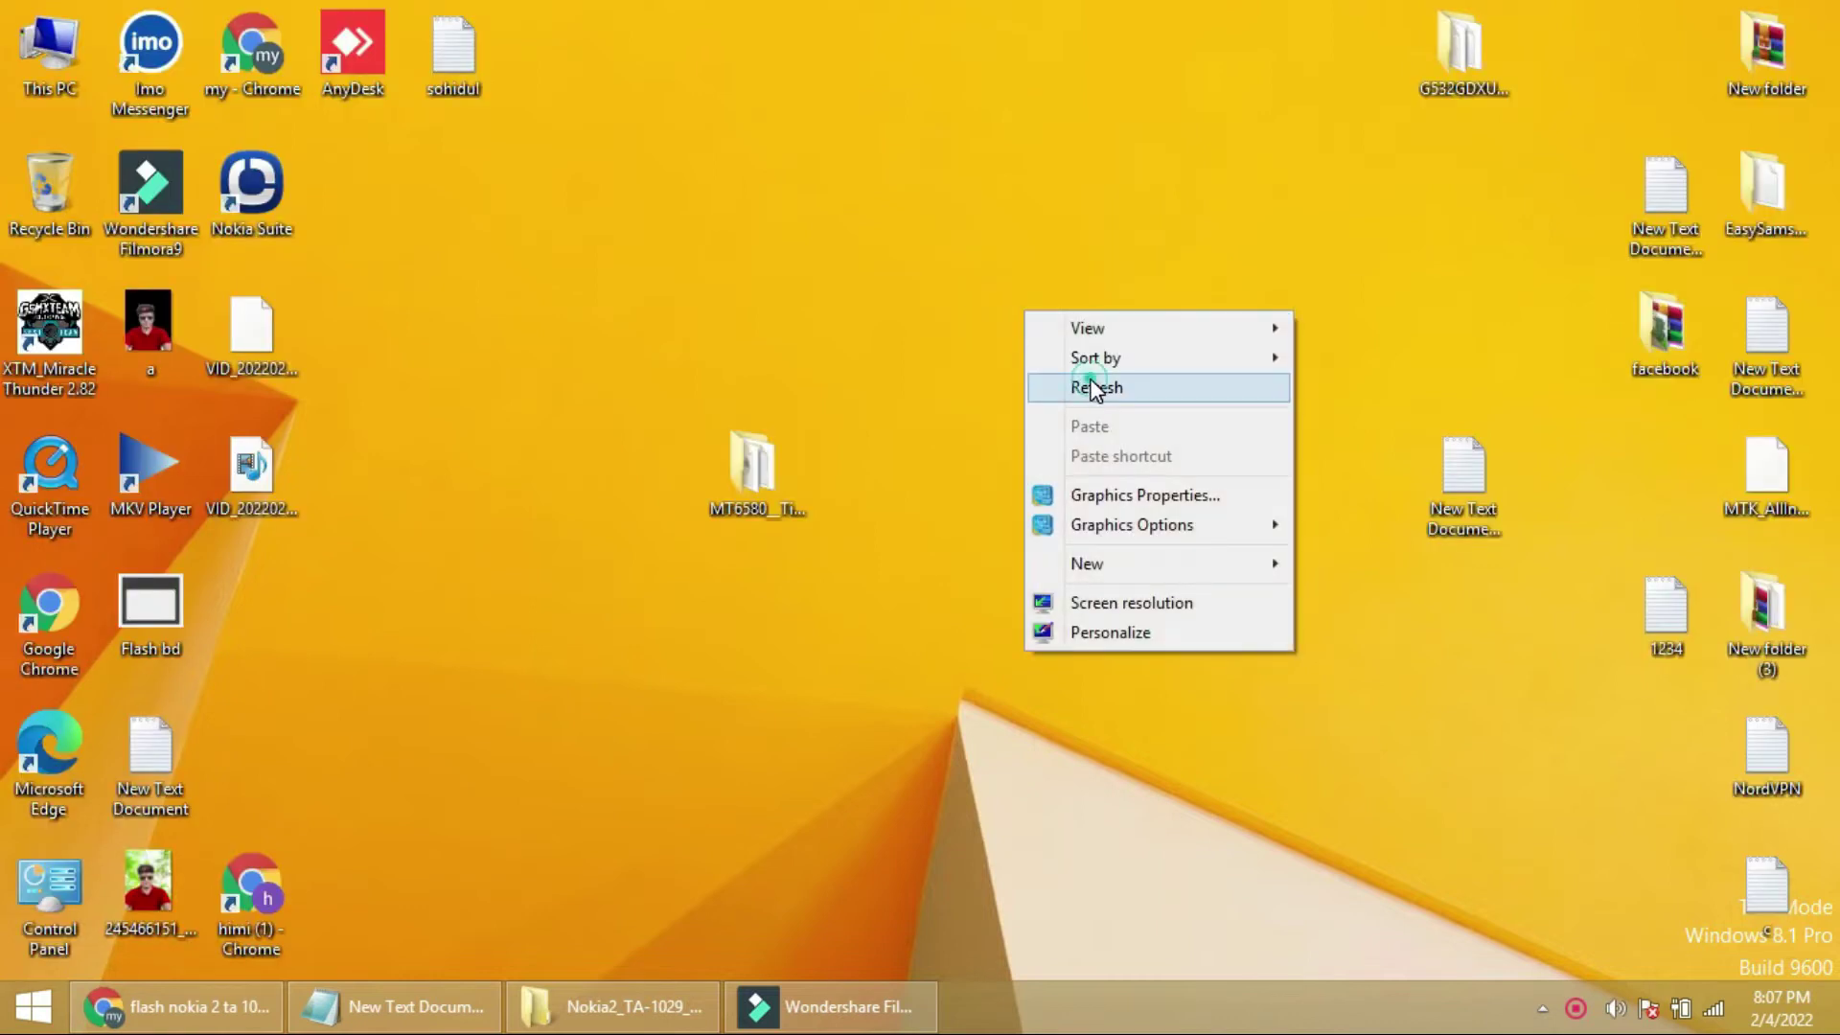
{"action": "left_click", "coordinate": [1091, 385]}
{"action": "right_click", "coordinate": [1044, 312]}
{"action": "left_click", "coordinate": [1093, 388]}
{"action": "right_click", "coordinate": [1011, 315]}
{"action": "left_click", "coordinate": [1080, 389]}
{"action": "right_click", "coordinate": [933, 275]}
{"action": "left_click", "coordinate": [1026, 349]}
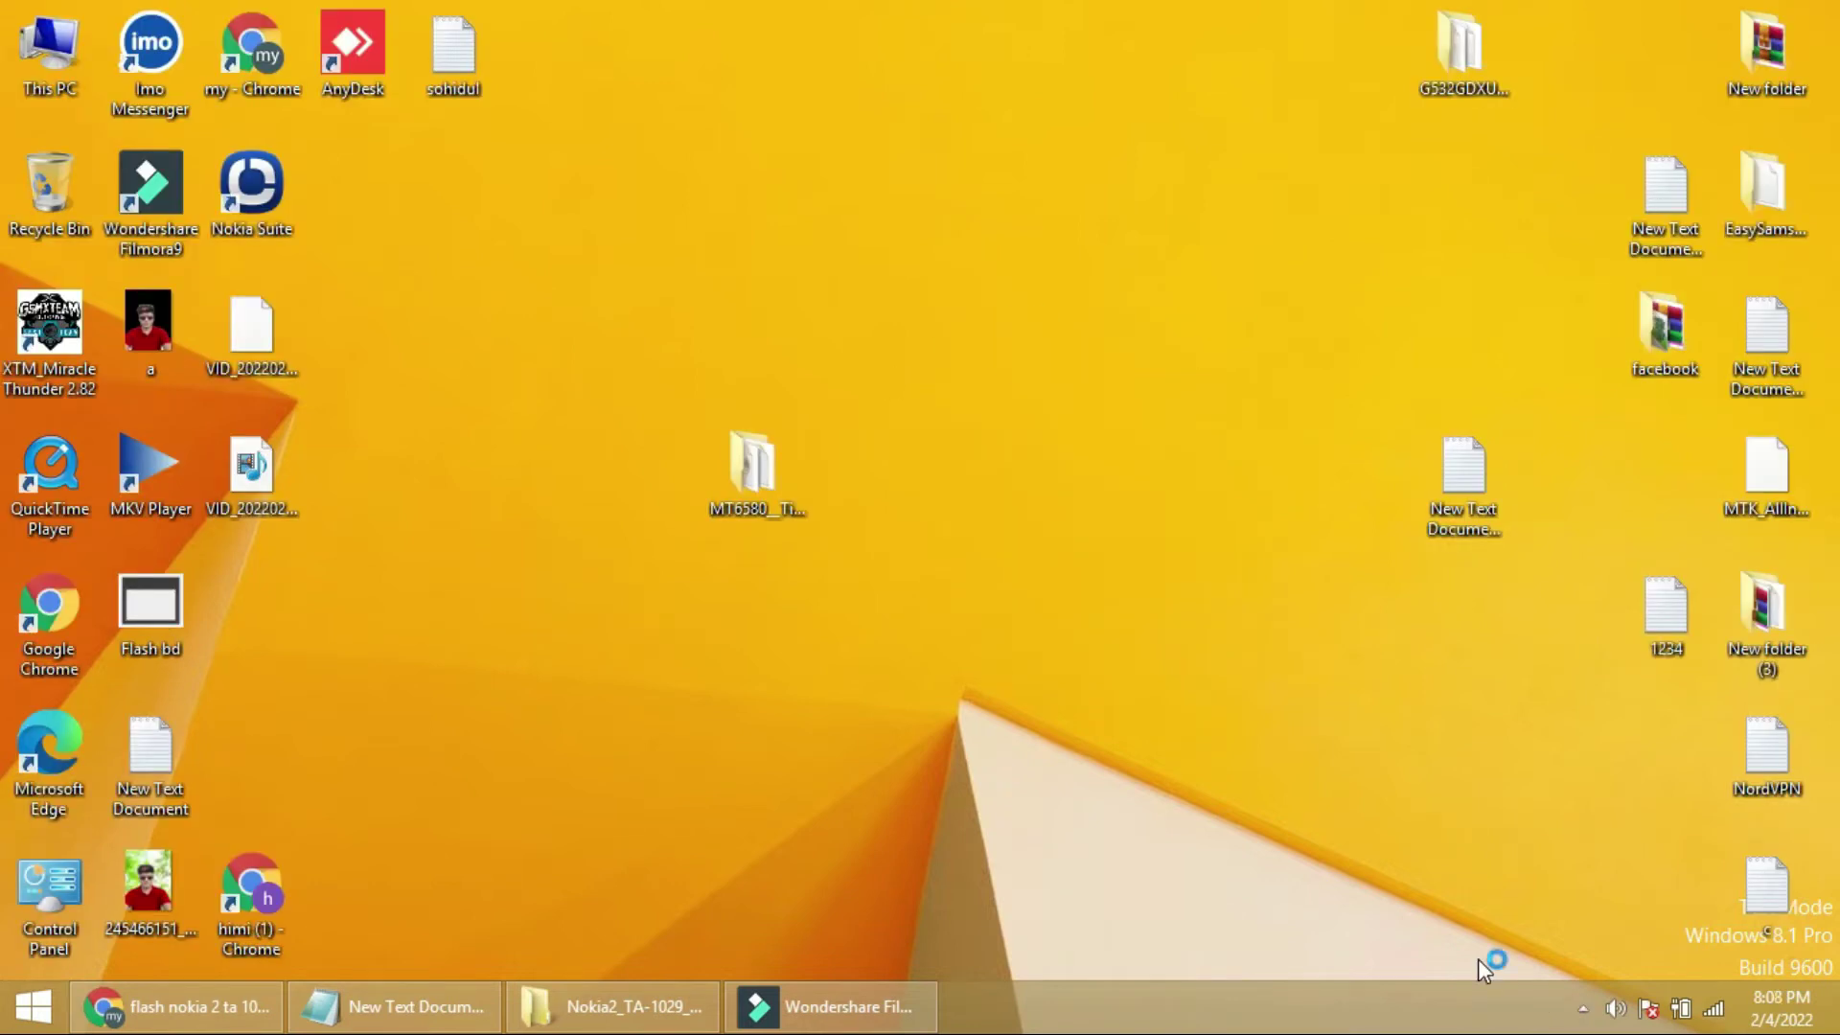
{"action": "right_click", "coordinate": [982, 244]}
{"action": "left_click", "coordinate": [1054, 325]}
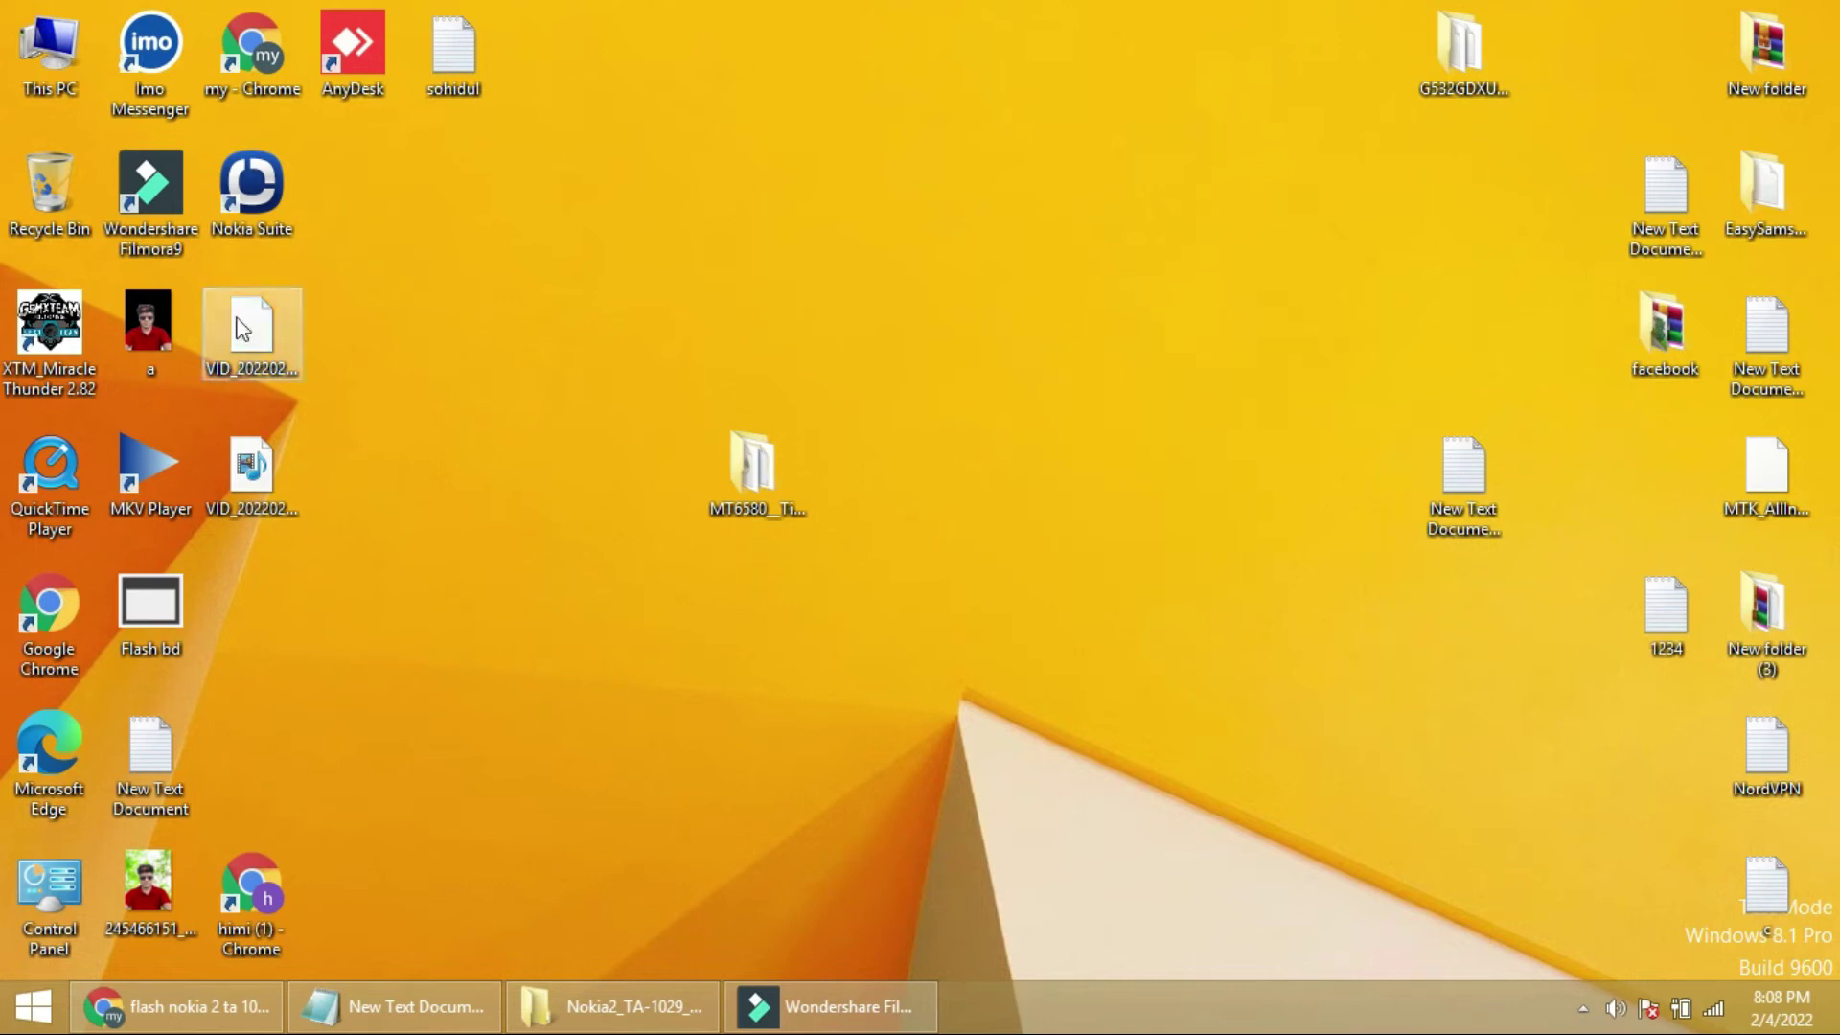
Open the inner Nokia2_TA-1029_7.1.1_QFIL firmware folder inside the Compressed folder of Downloads.
{"action": "double_click", "coordinate": [44, 55]}
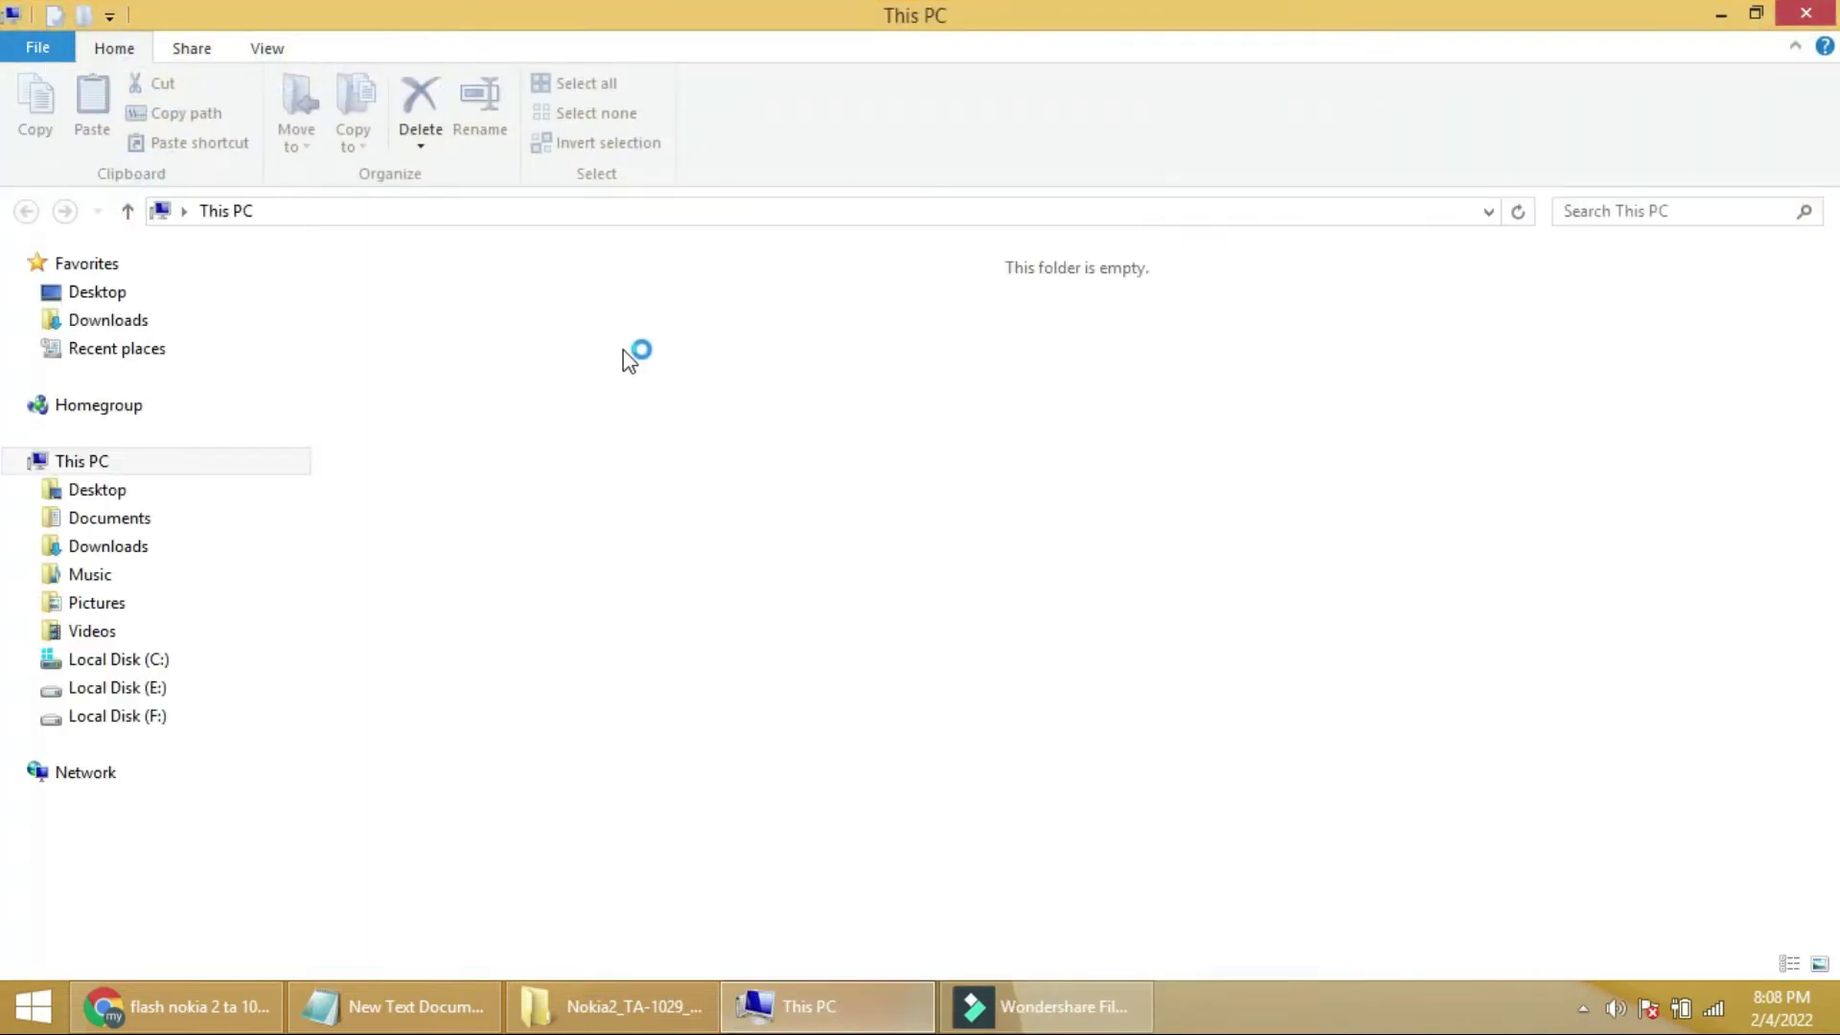
{"action": "left_click", "coordinate": [152, 321]}
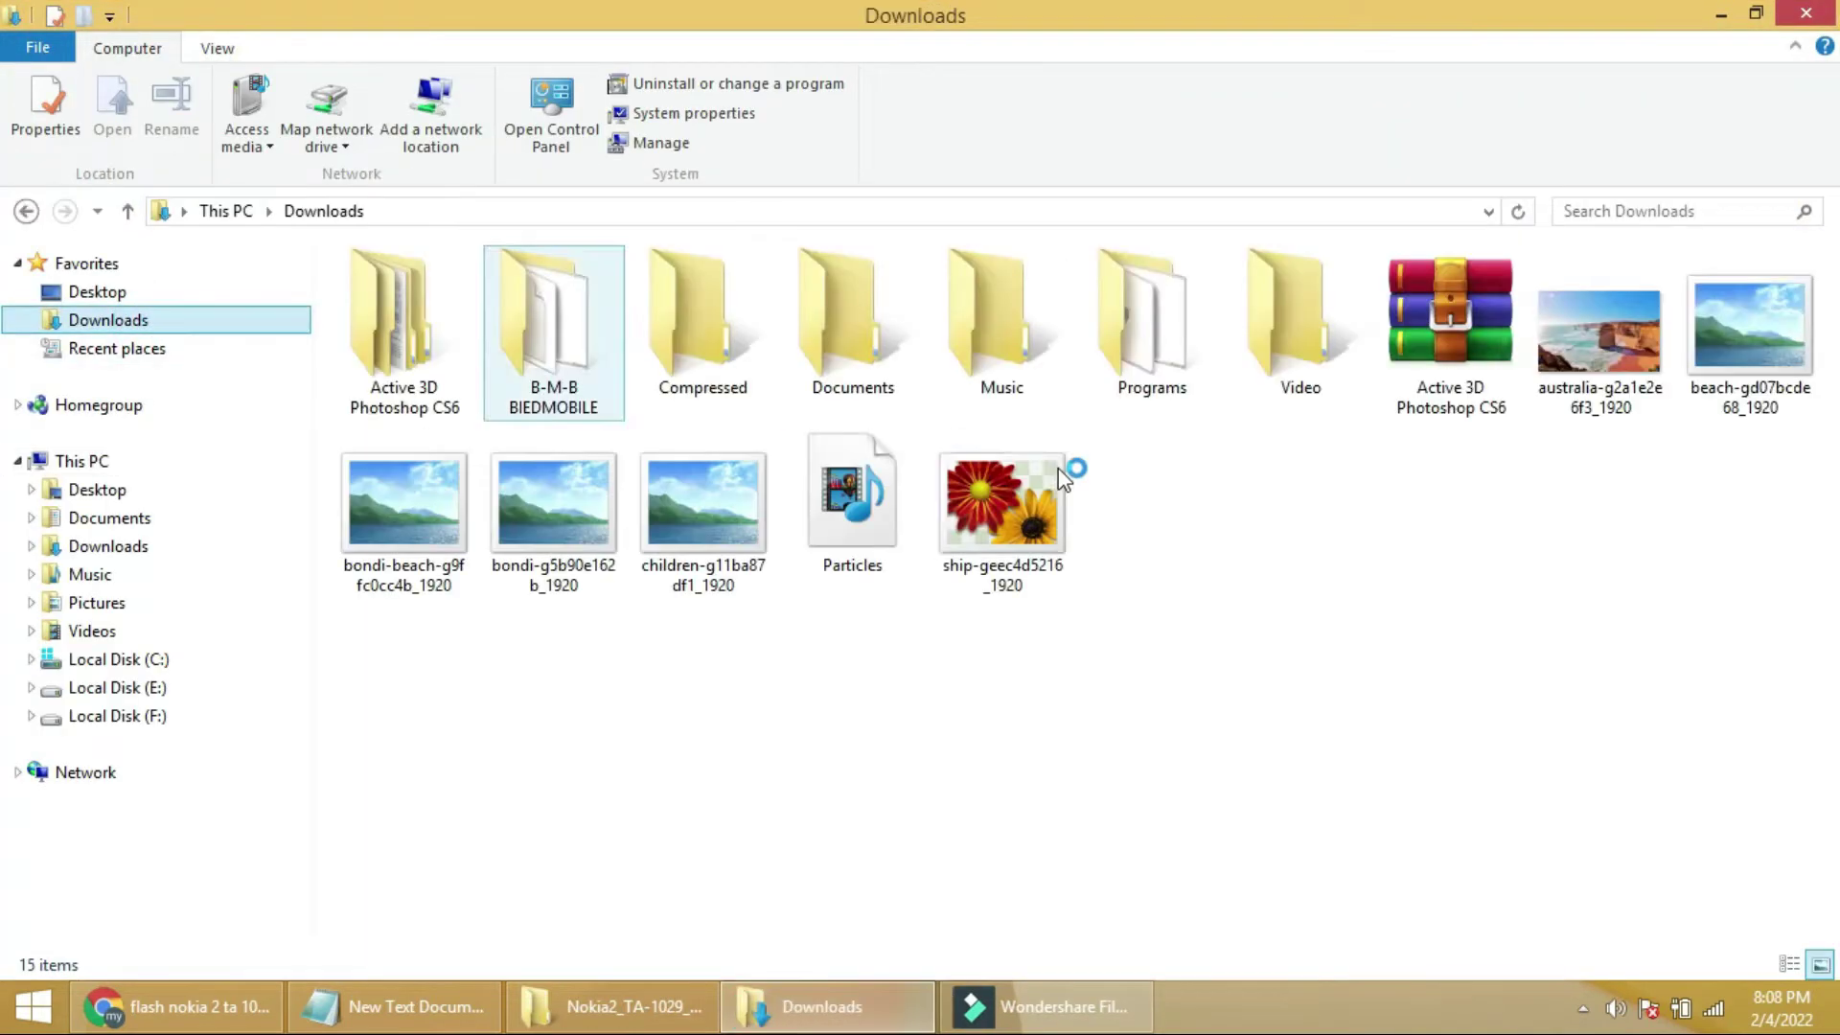
{"action": "double_click", "coordinate": [1149, 366]}
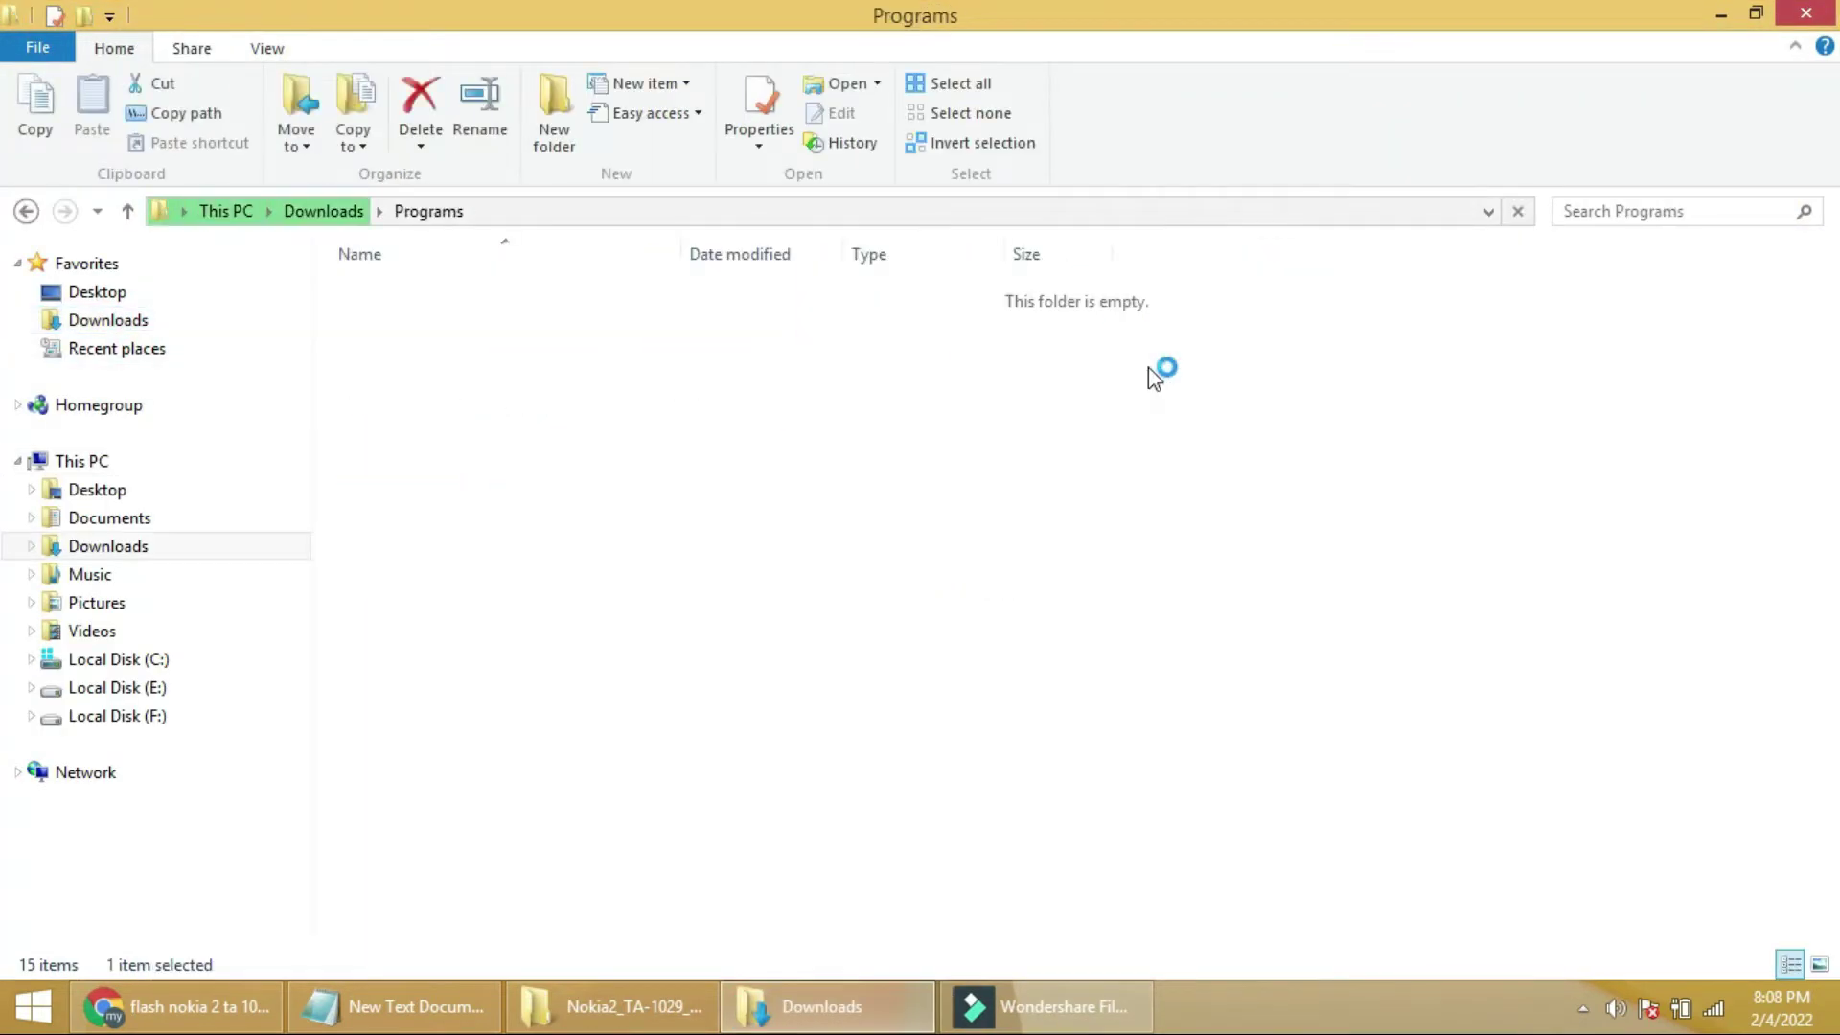
{"action": "left_click", "coordinate": [130, 212]}
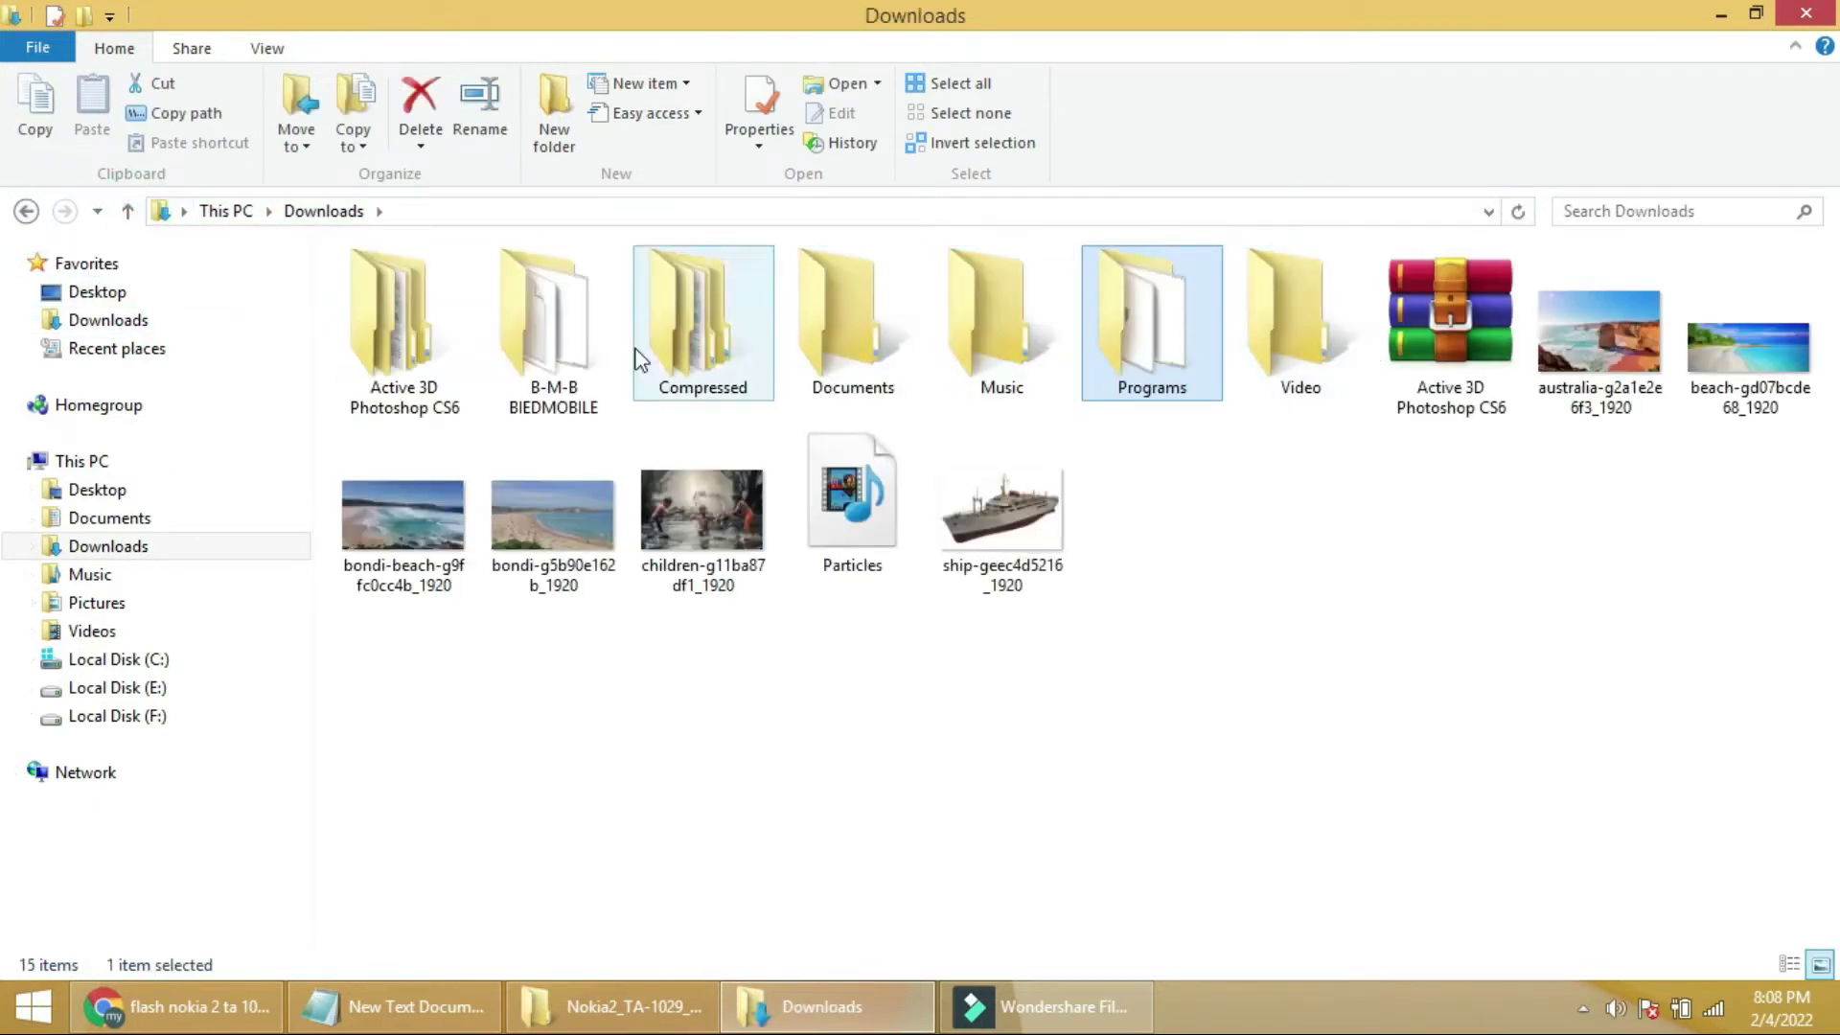
{"action": "double_click", "coordinate": [700, 332]}
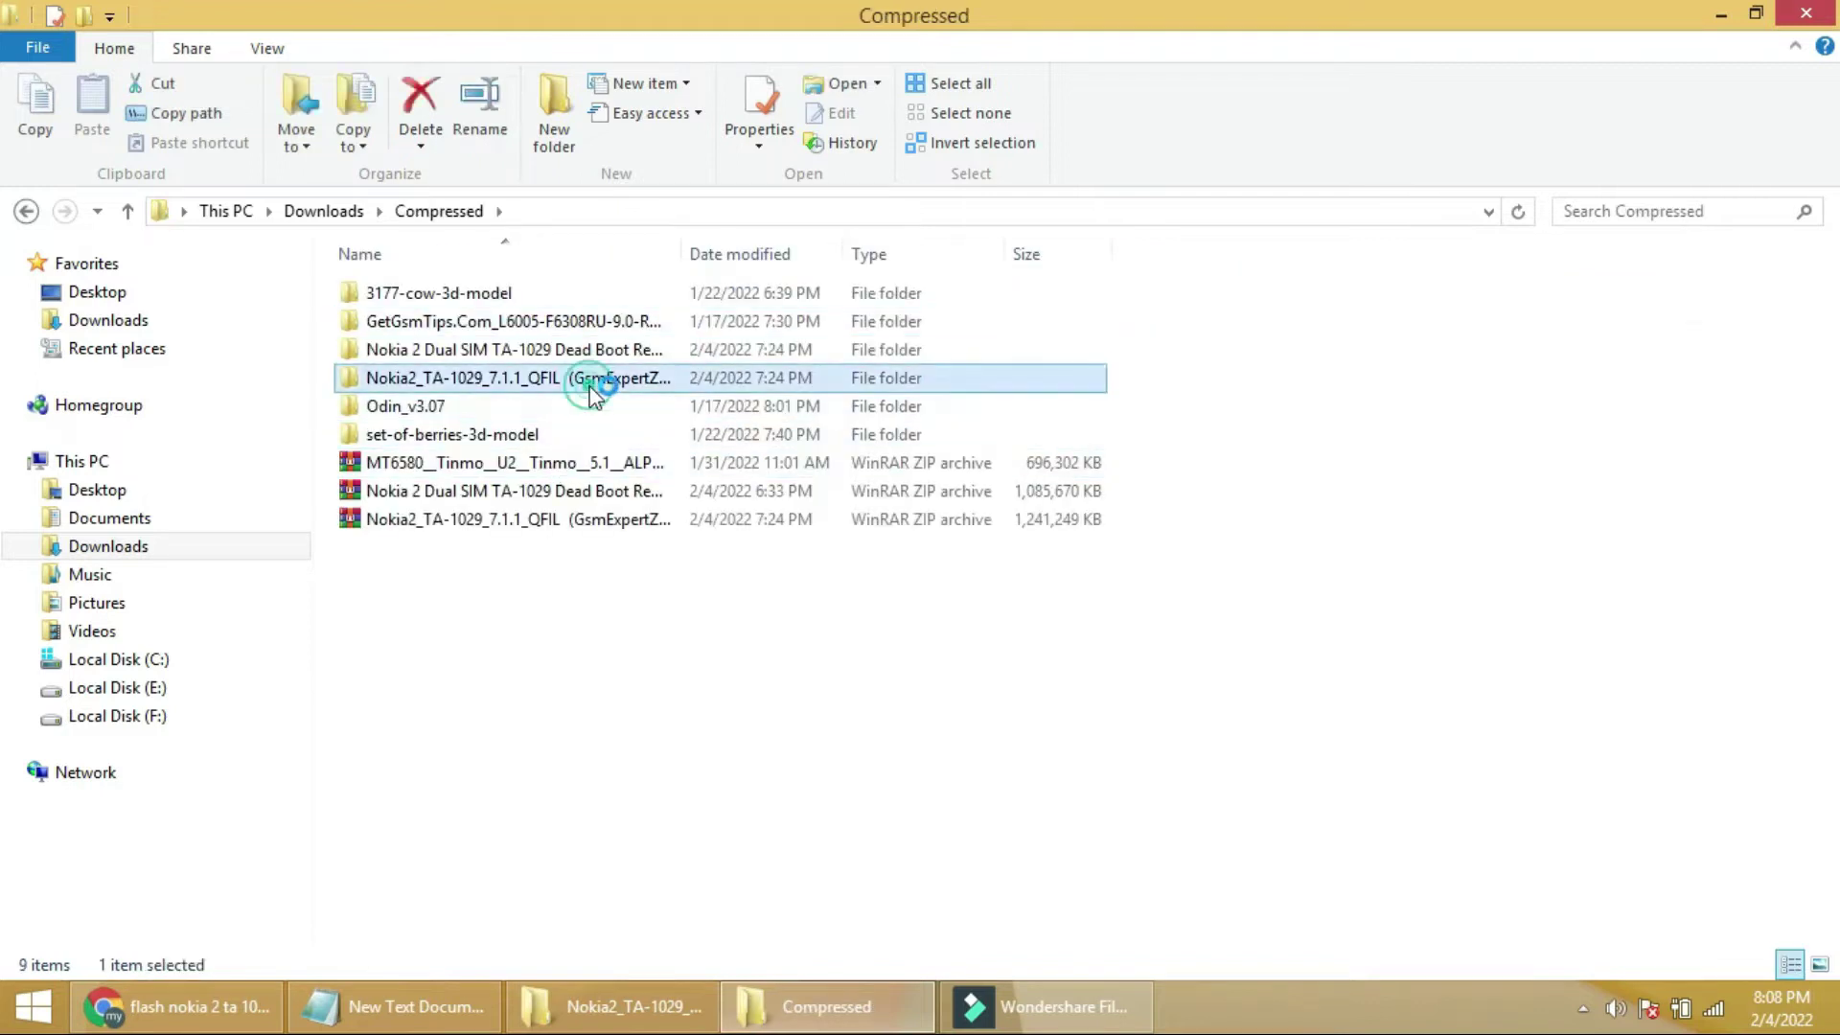
{"action": "double_click", "coordinate": [579, 379]}
{"action": "double_click", "coordinate": [431, 299]}
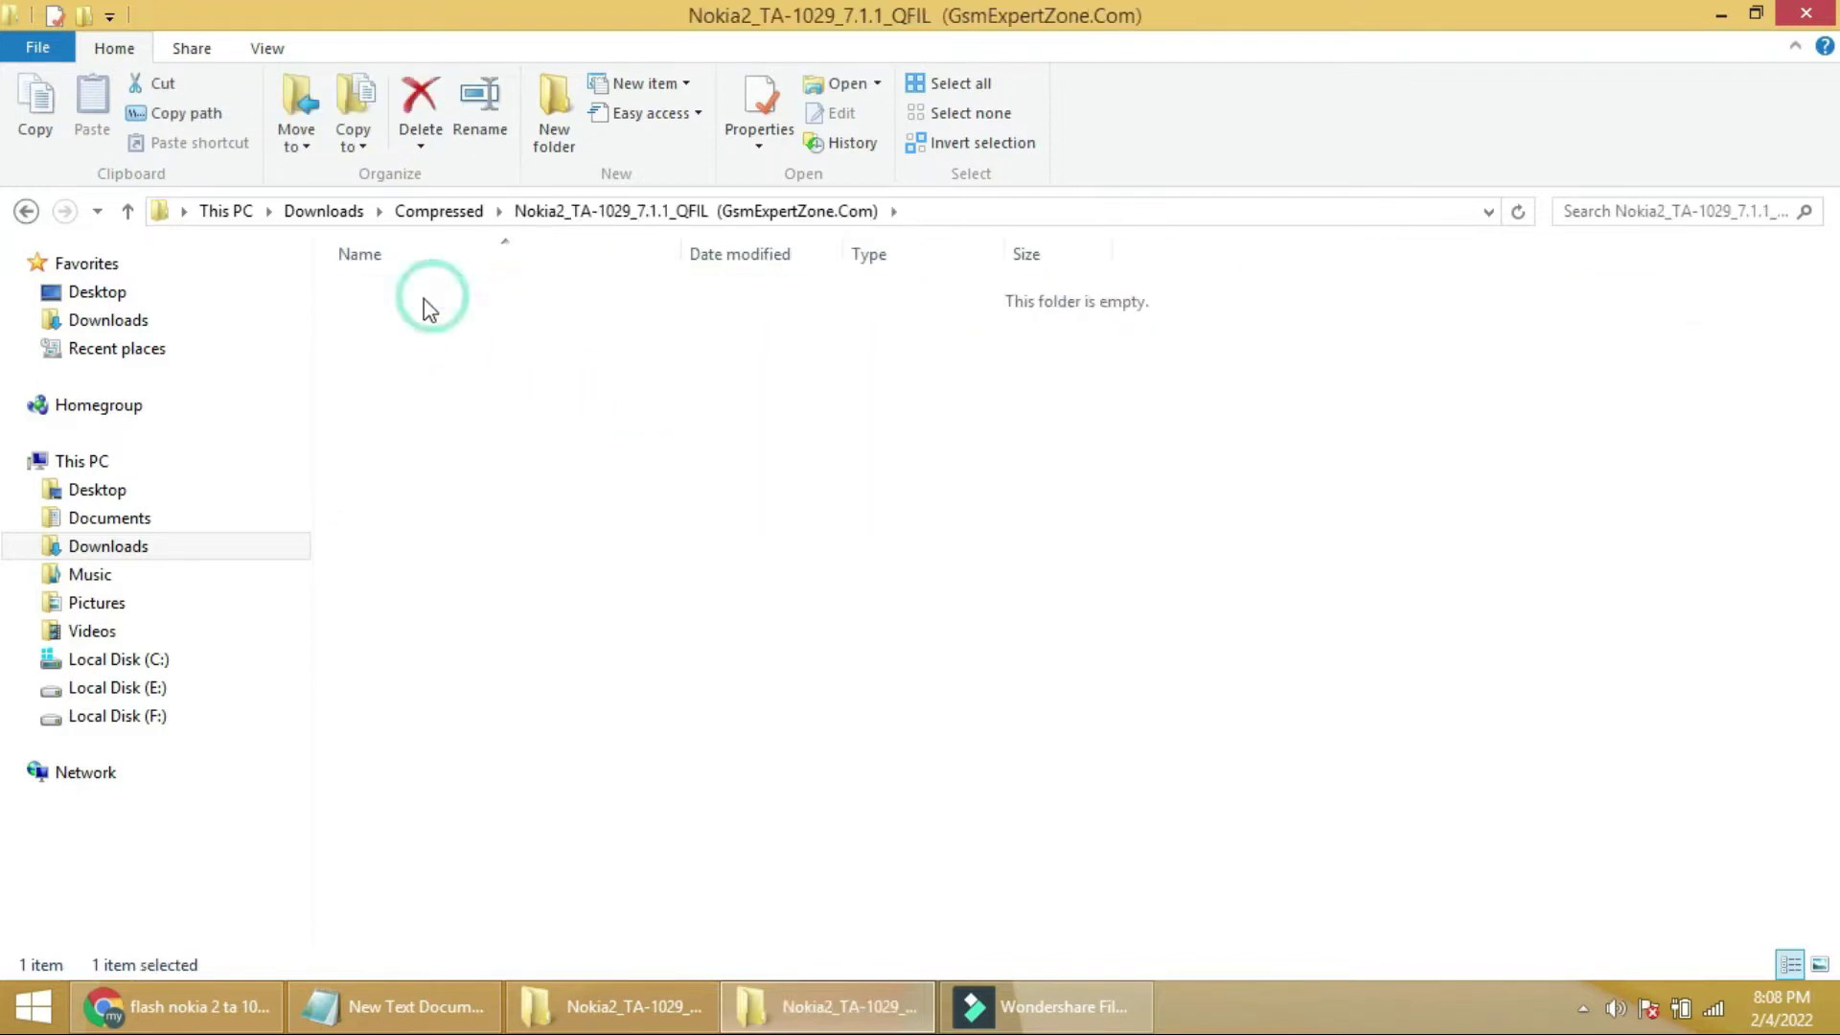
Copy the full path of the open Nokia2_TA-1029_7.1.1_QFIL folder and minimize its window.
{"action": "left_click", "coordinate": [1290, 209]}
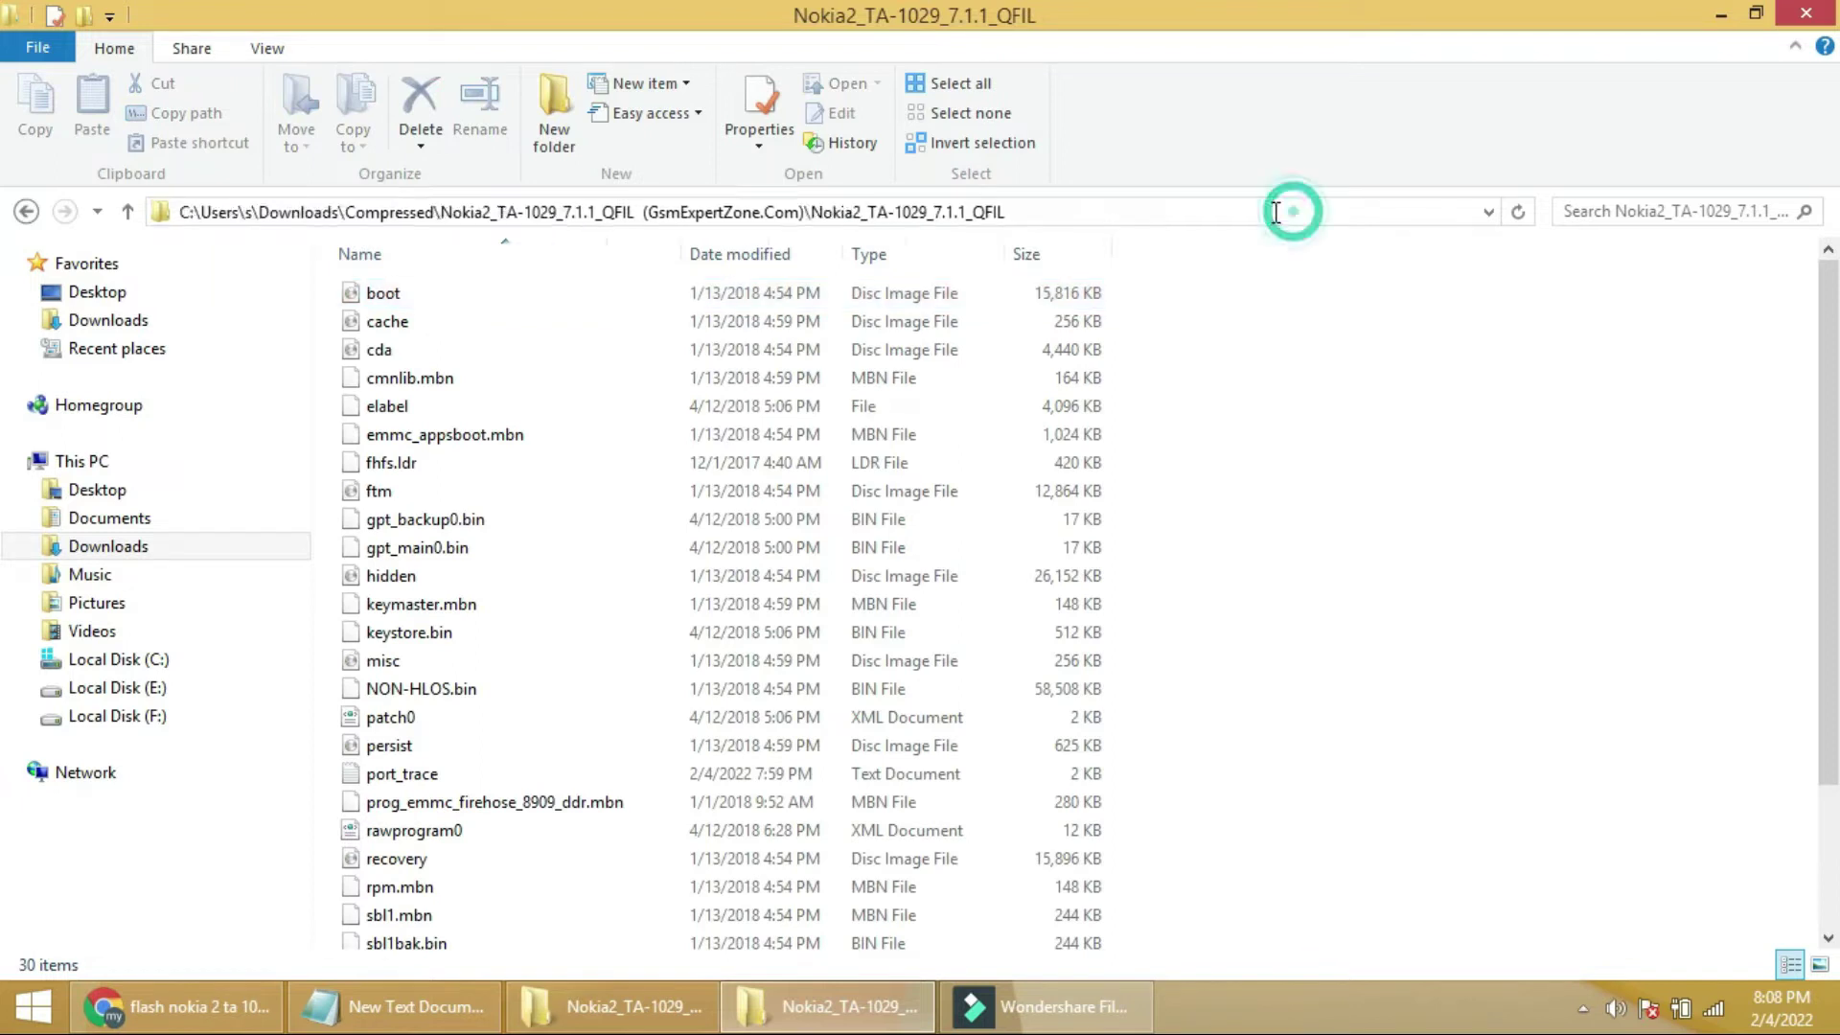
{"action": "right_click", "coordinate": [989, 212]}
{"action": "left_click", "coordinate": [1051, 296]}
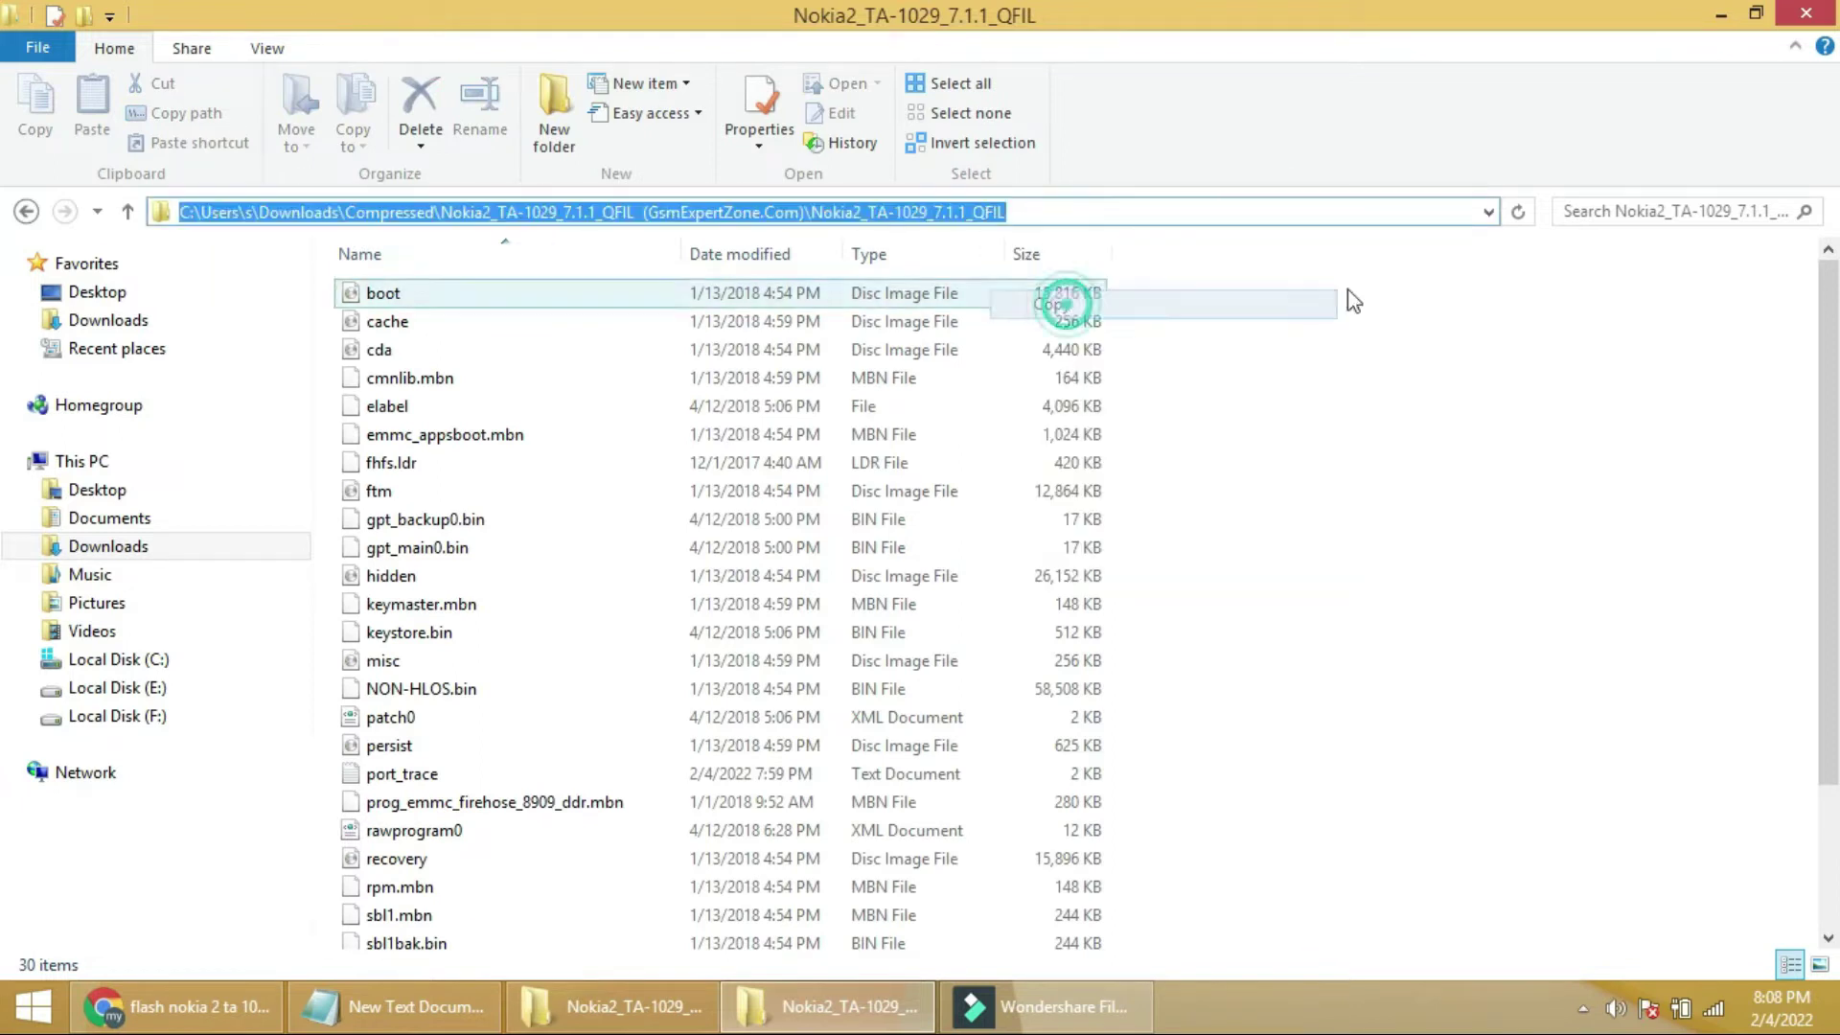
{"action": "left_click", "coordinate": [1722, 15]}
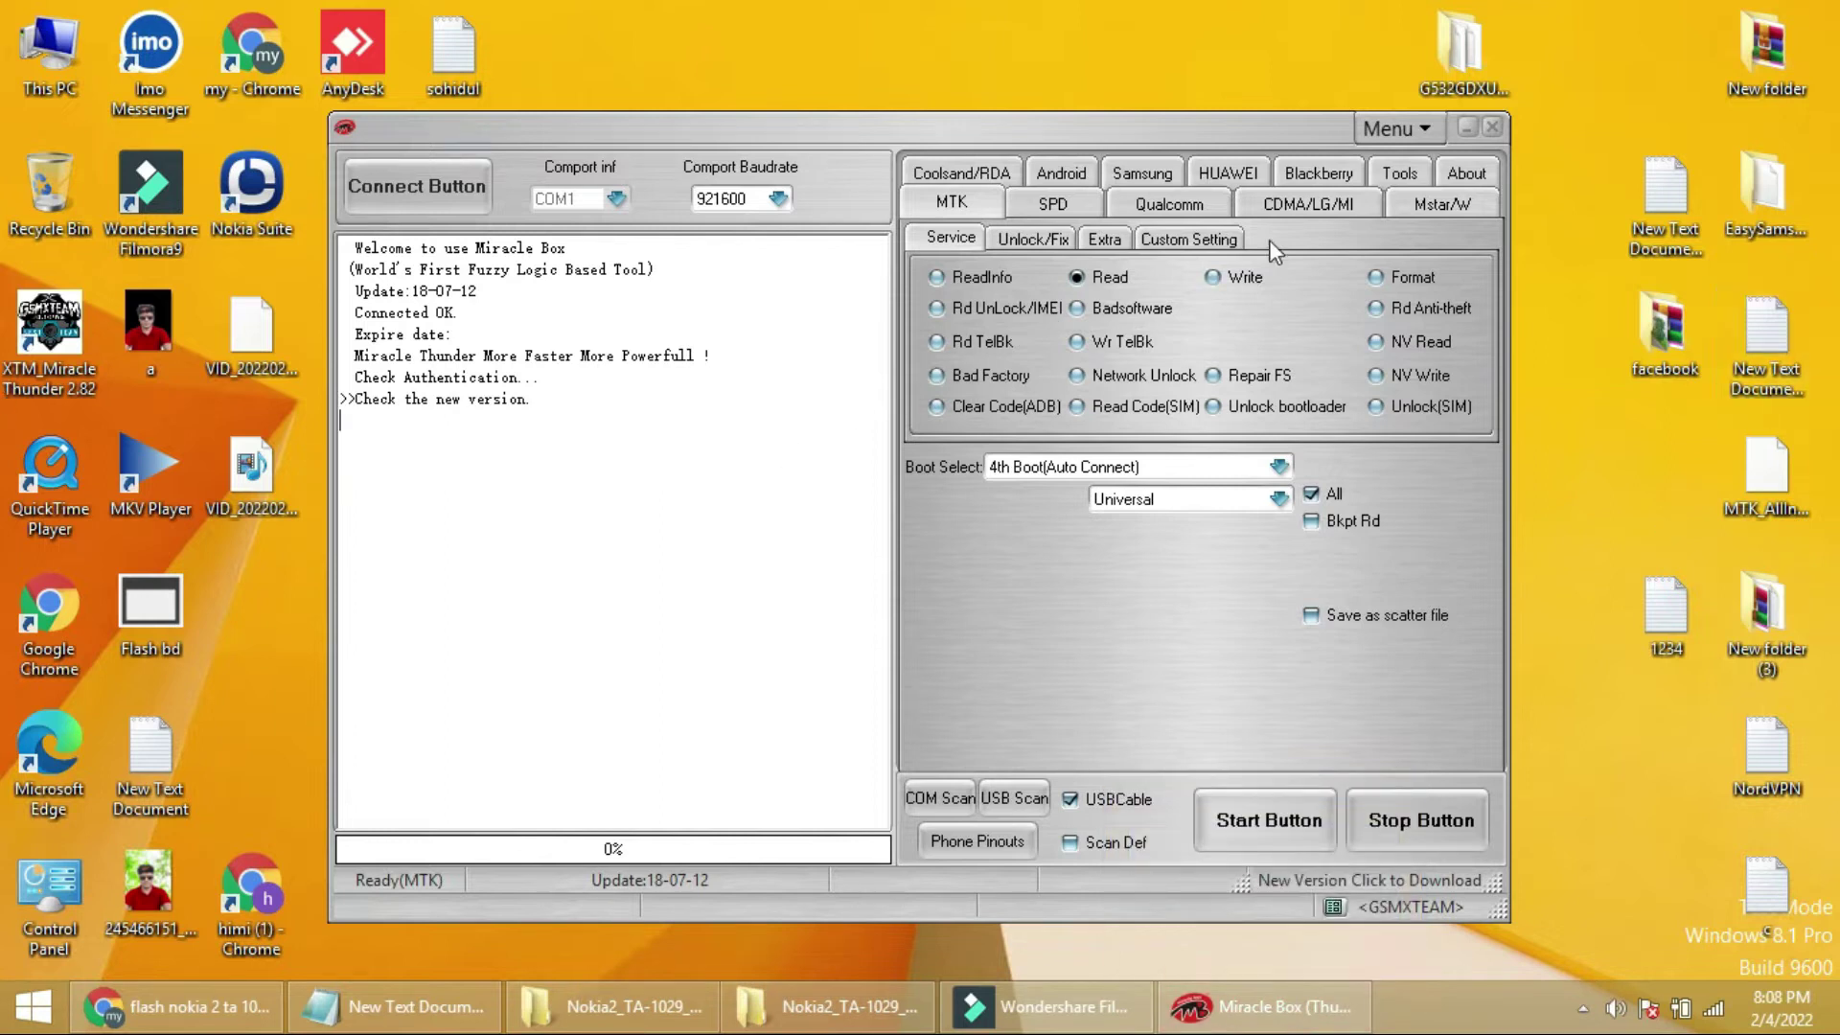
In Miracle Box, select Nokia as the brand for the Qualcomm service.
{"action": "left_click", "coordinate": [1187, 204]}
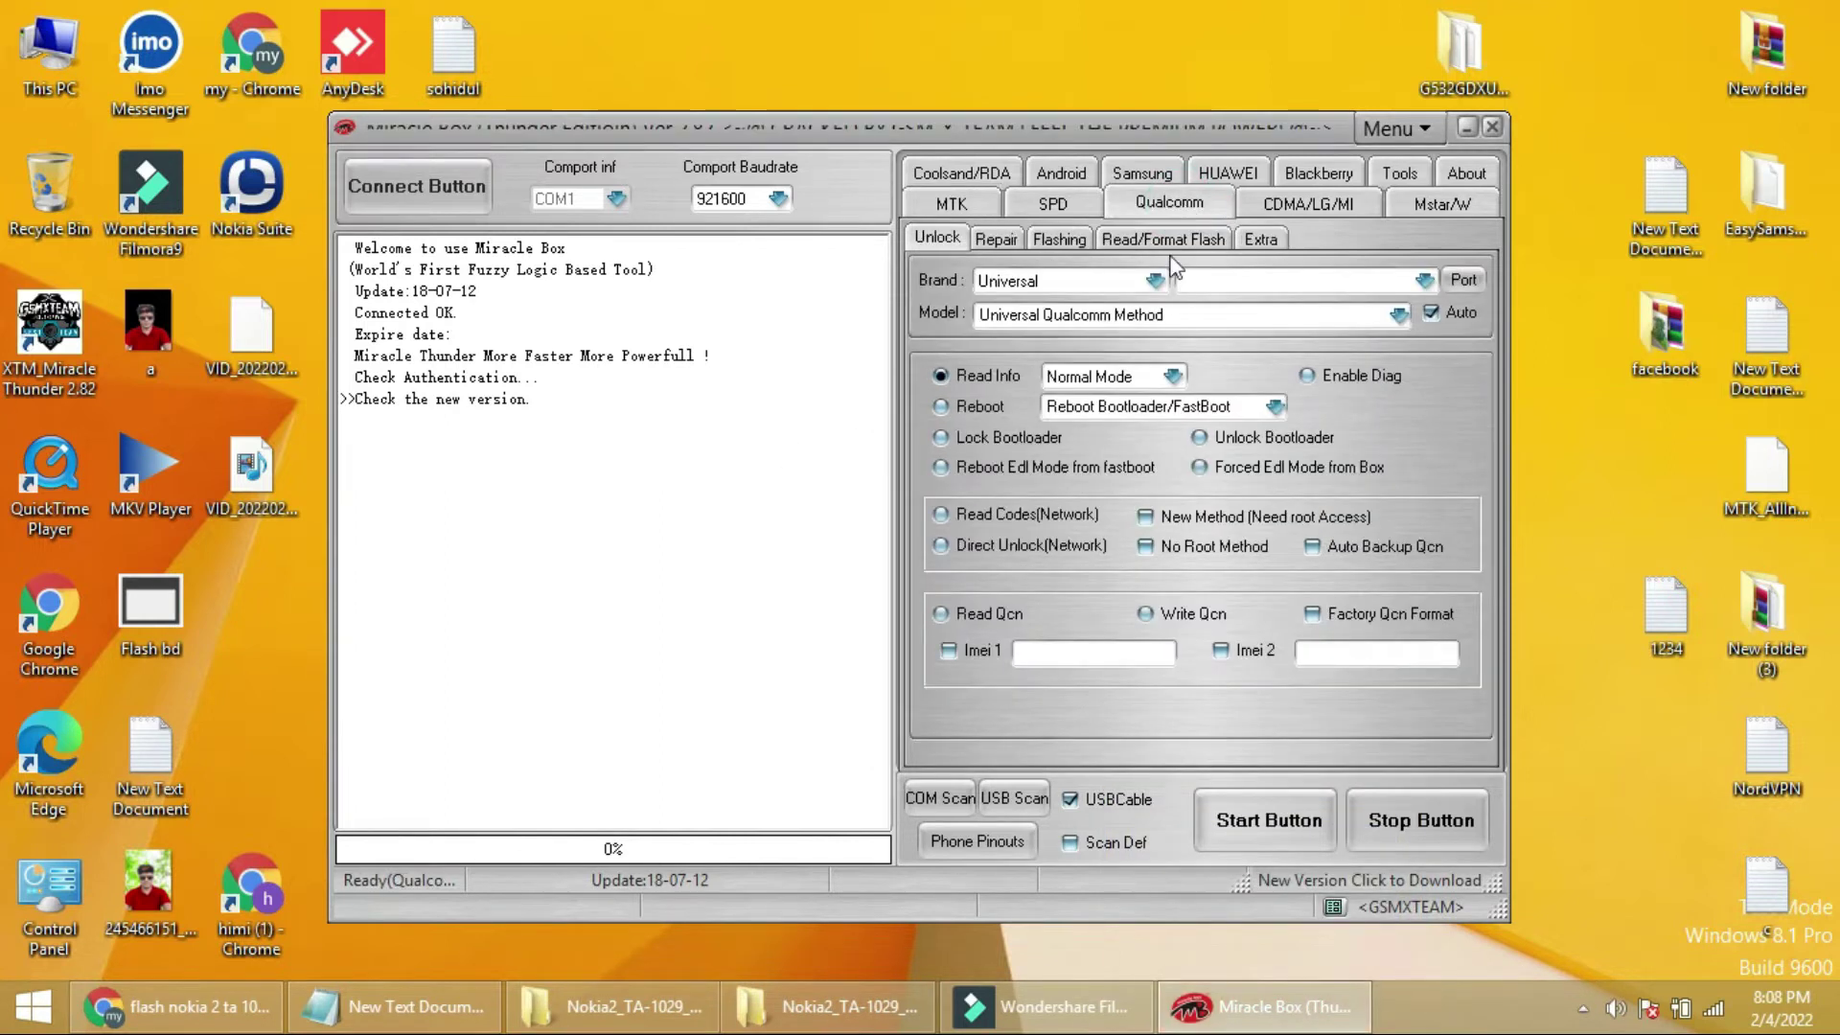
{"action": "left_click", "coordinate": [1156, 281]}
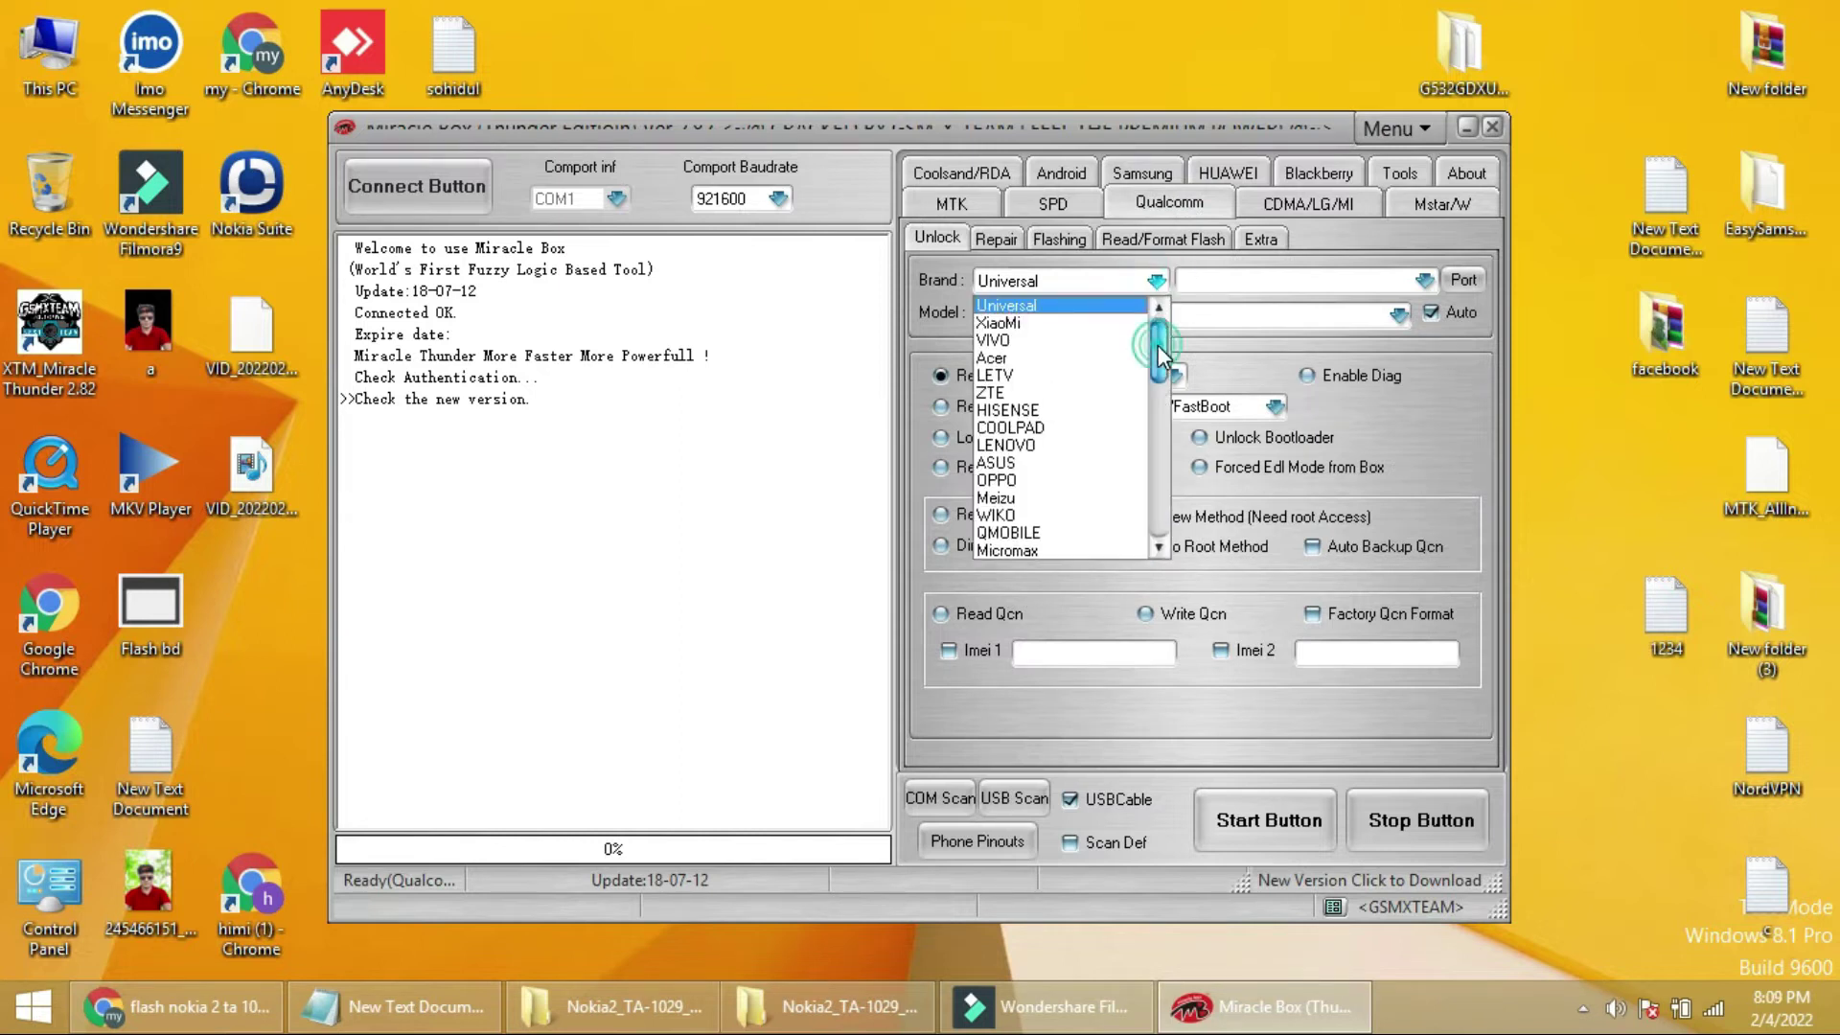
{"action": "left_click_drag", "start_coordinate": [1158, 345], "coordinate": [1160, 513]}
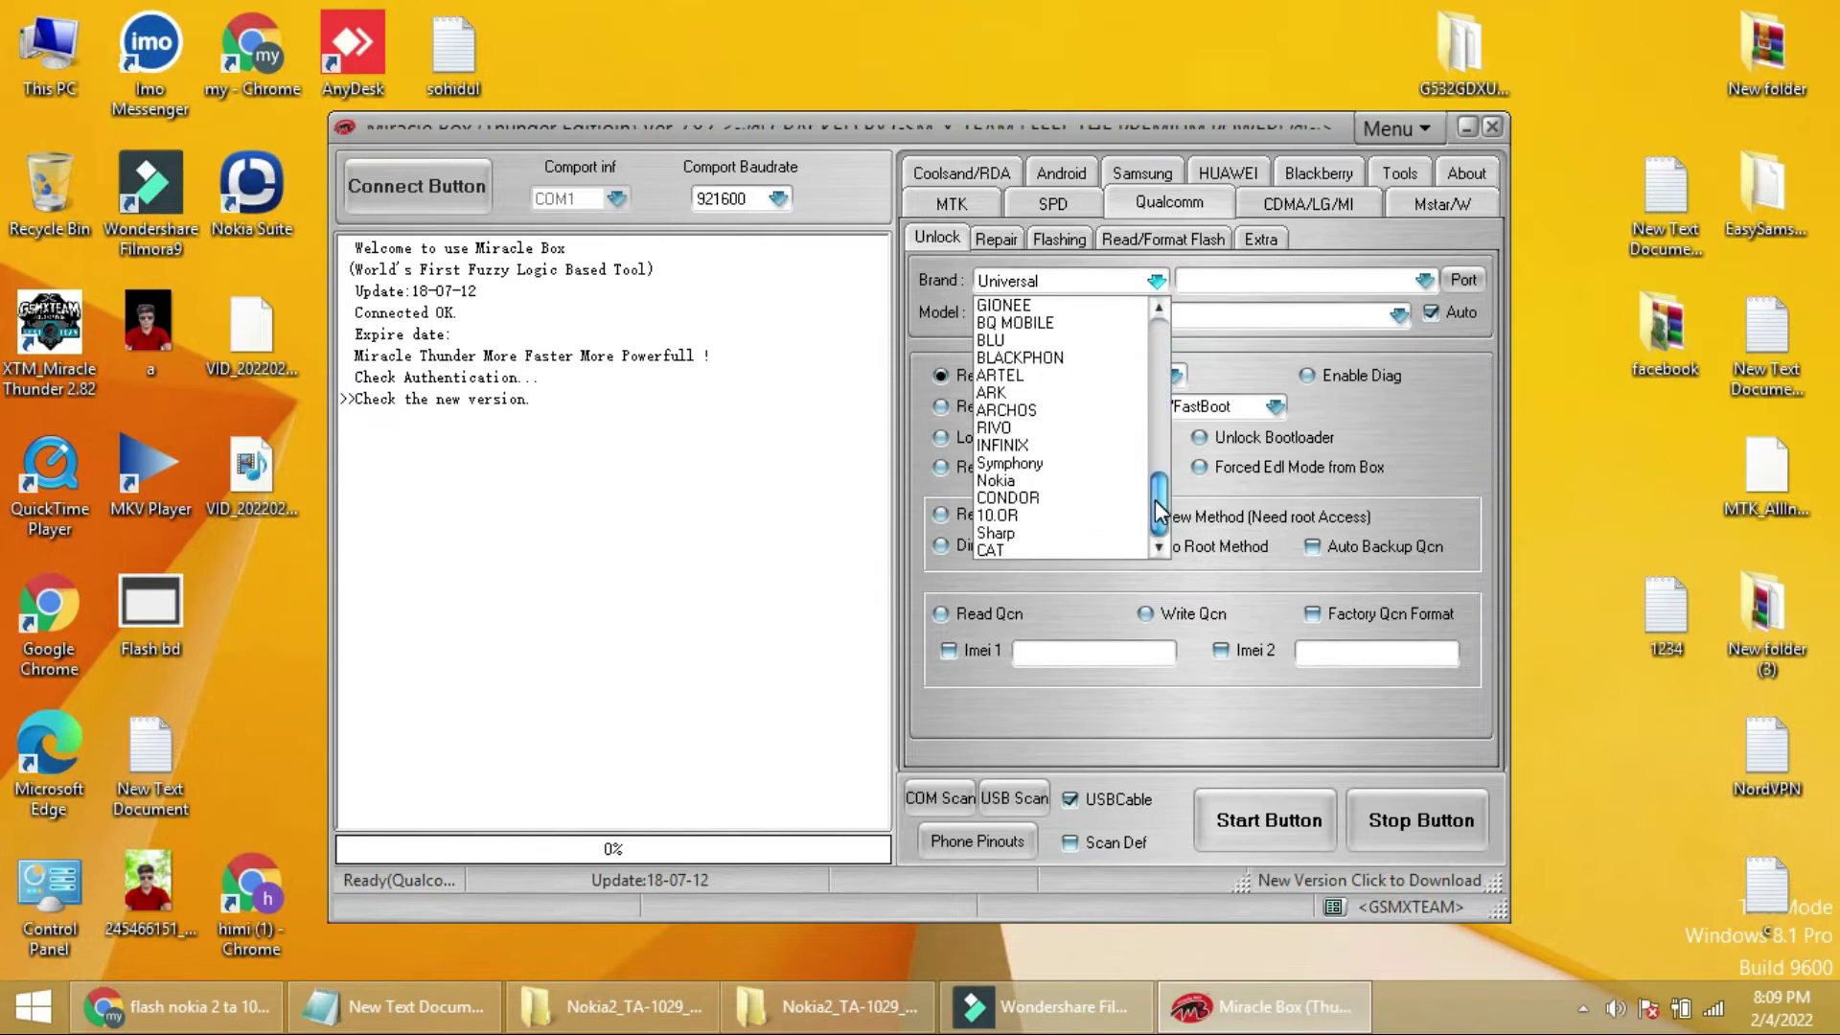
{"action": "left_click", "coordinate": [1011, 480]}
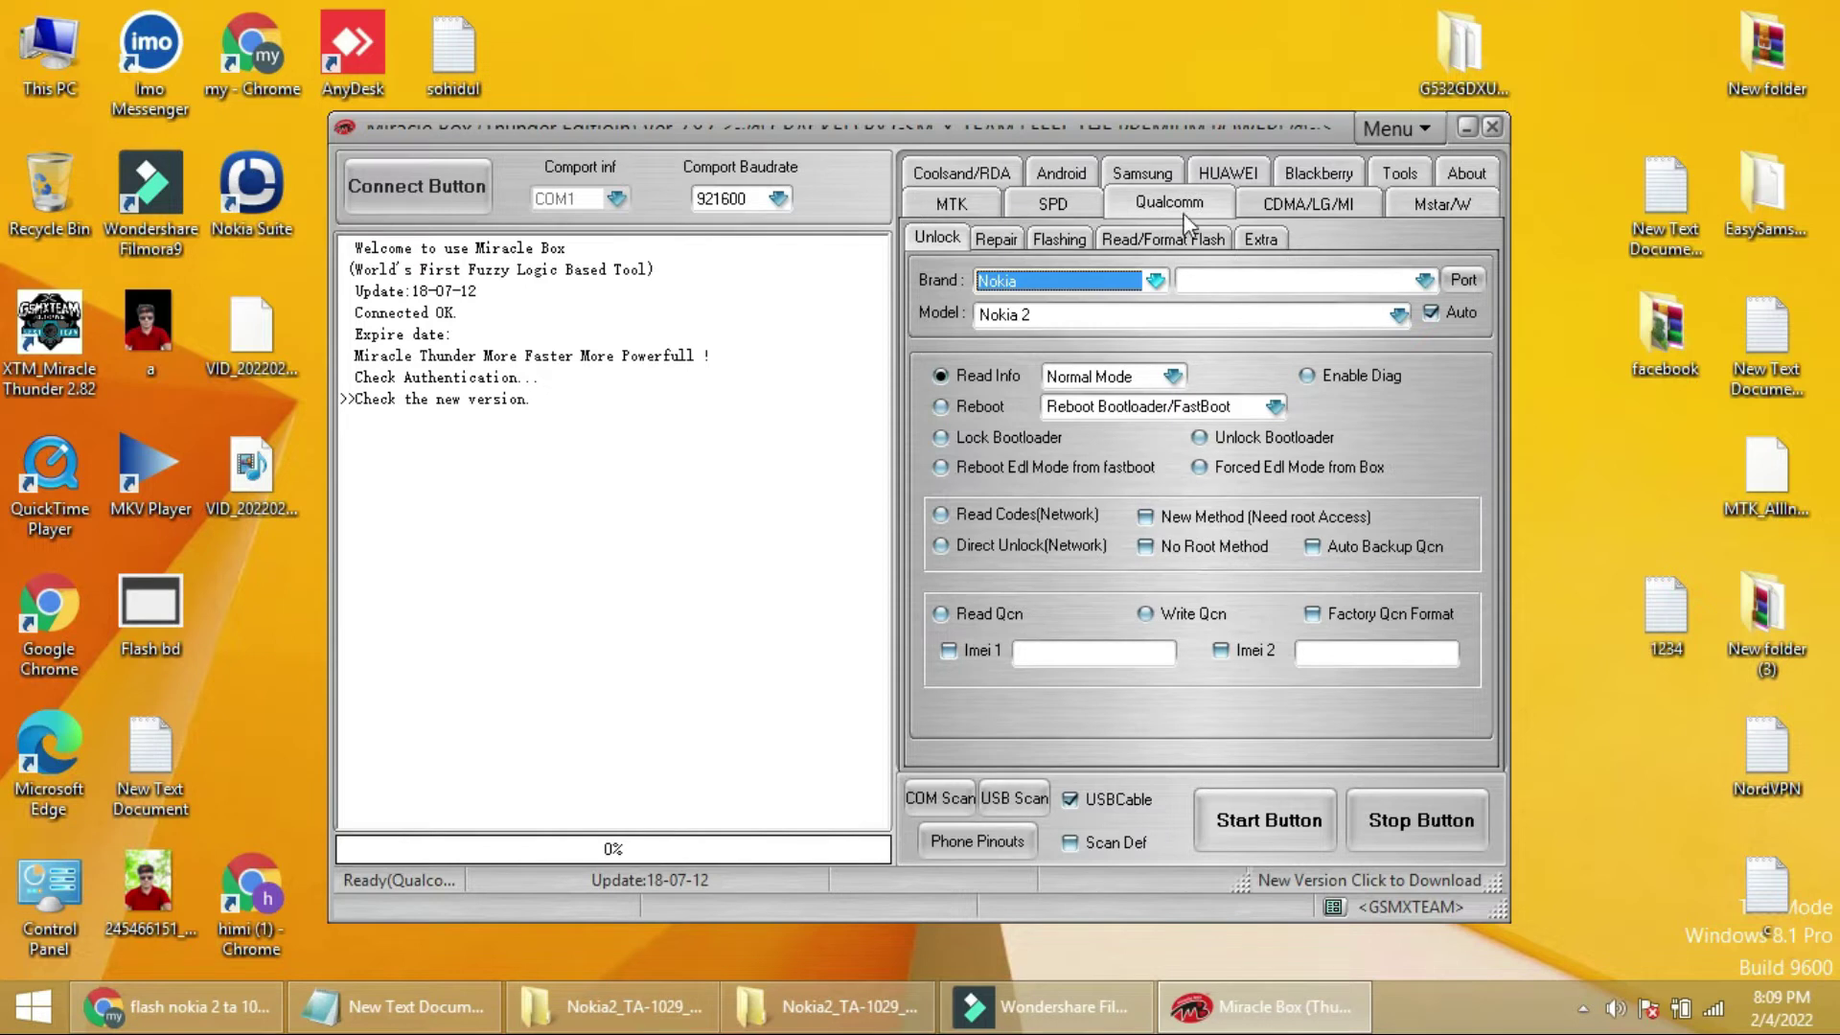
Turn off the Auto option in the Qualcomm flashing settings and open the file selection for the flash programmer.
{"action": "left_click", "coordinate": [1061, 239]}
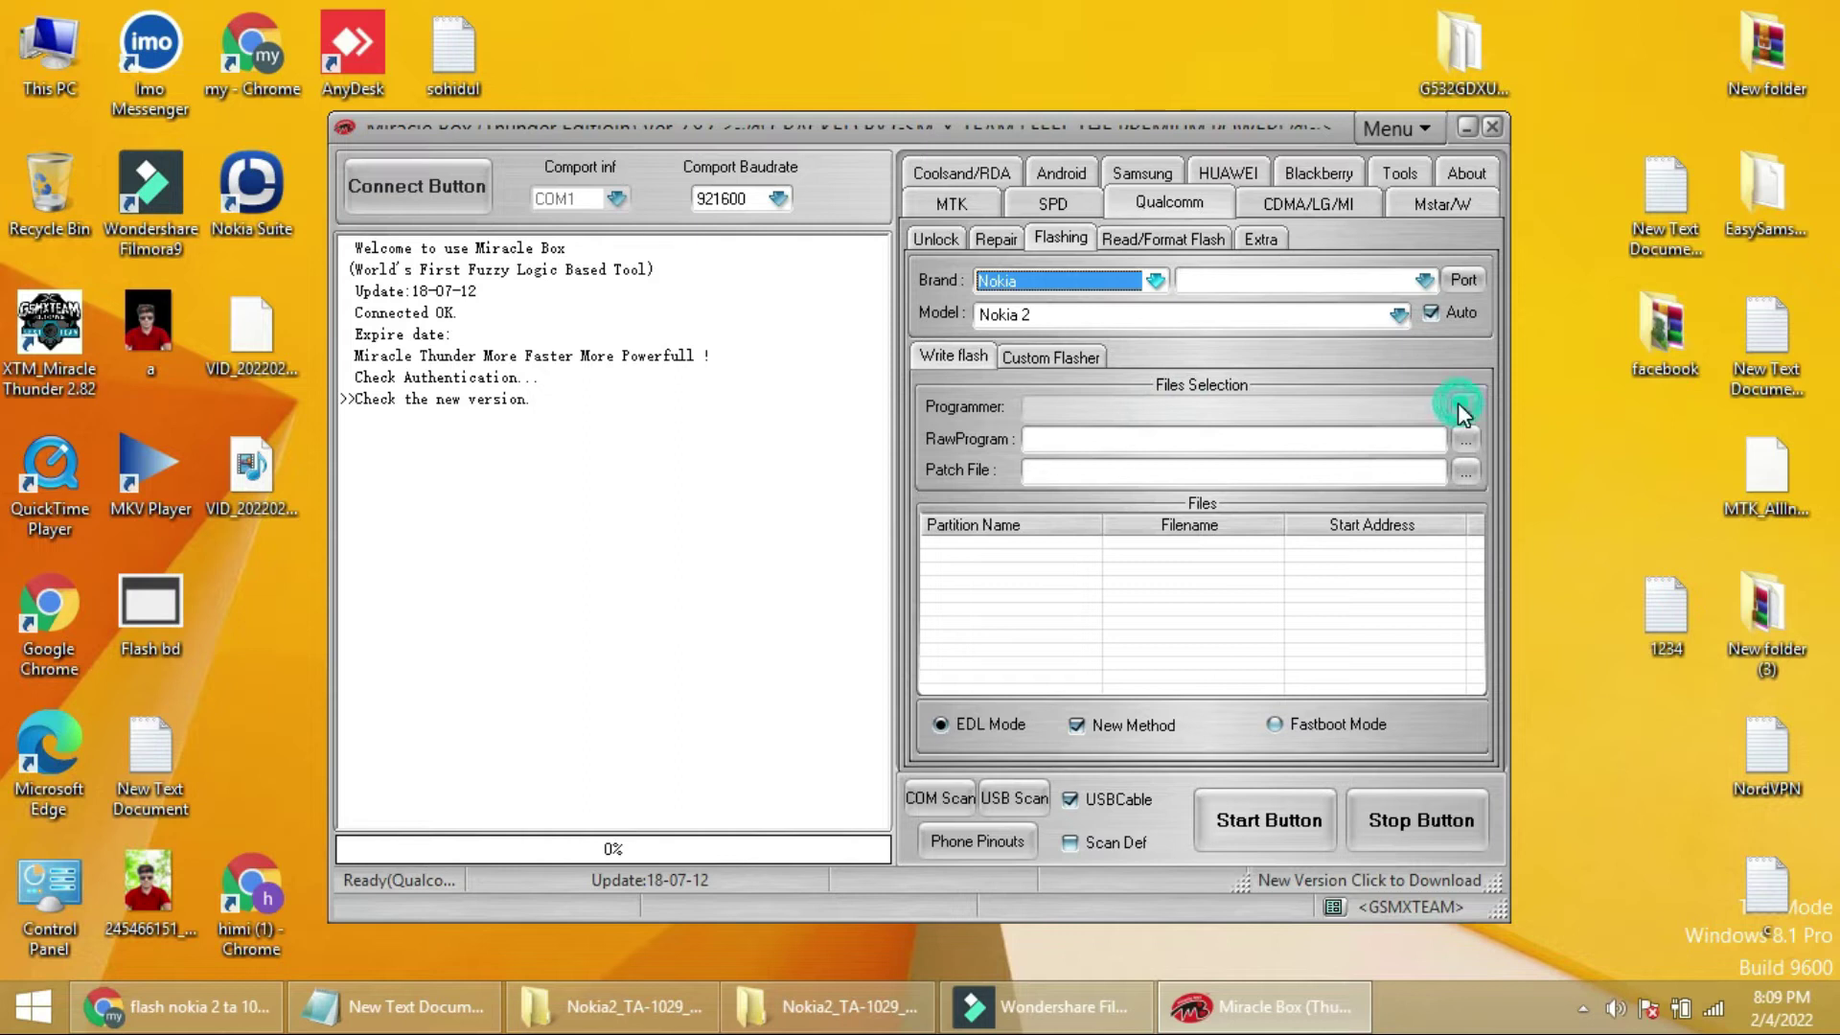
{"action": "left_click", "coordinate": [1427, 304]}
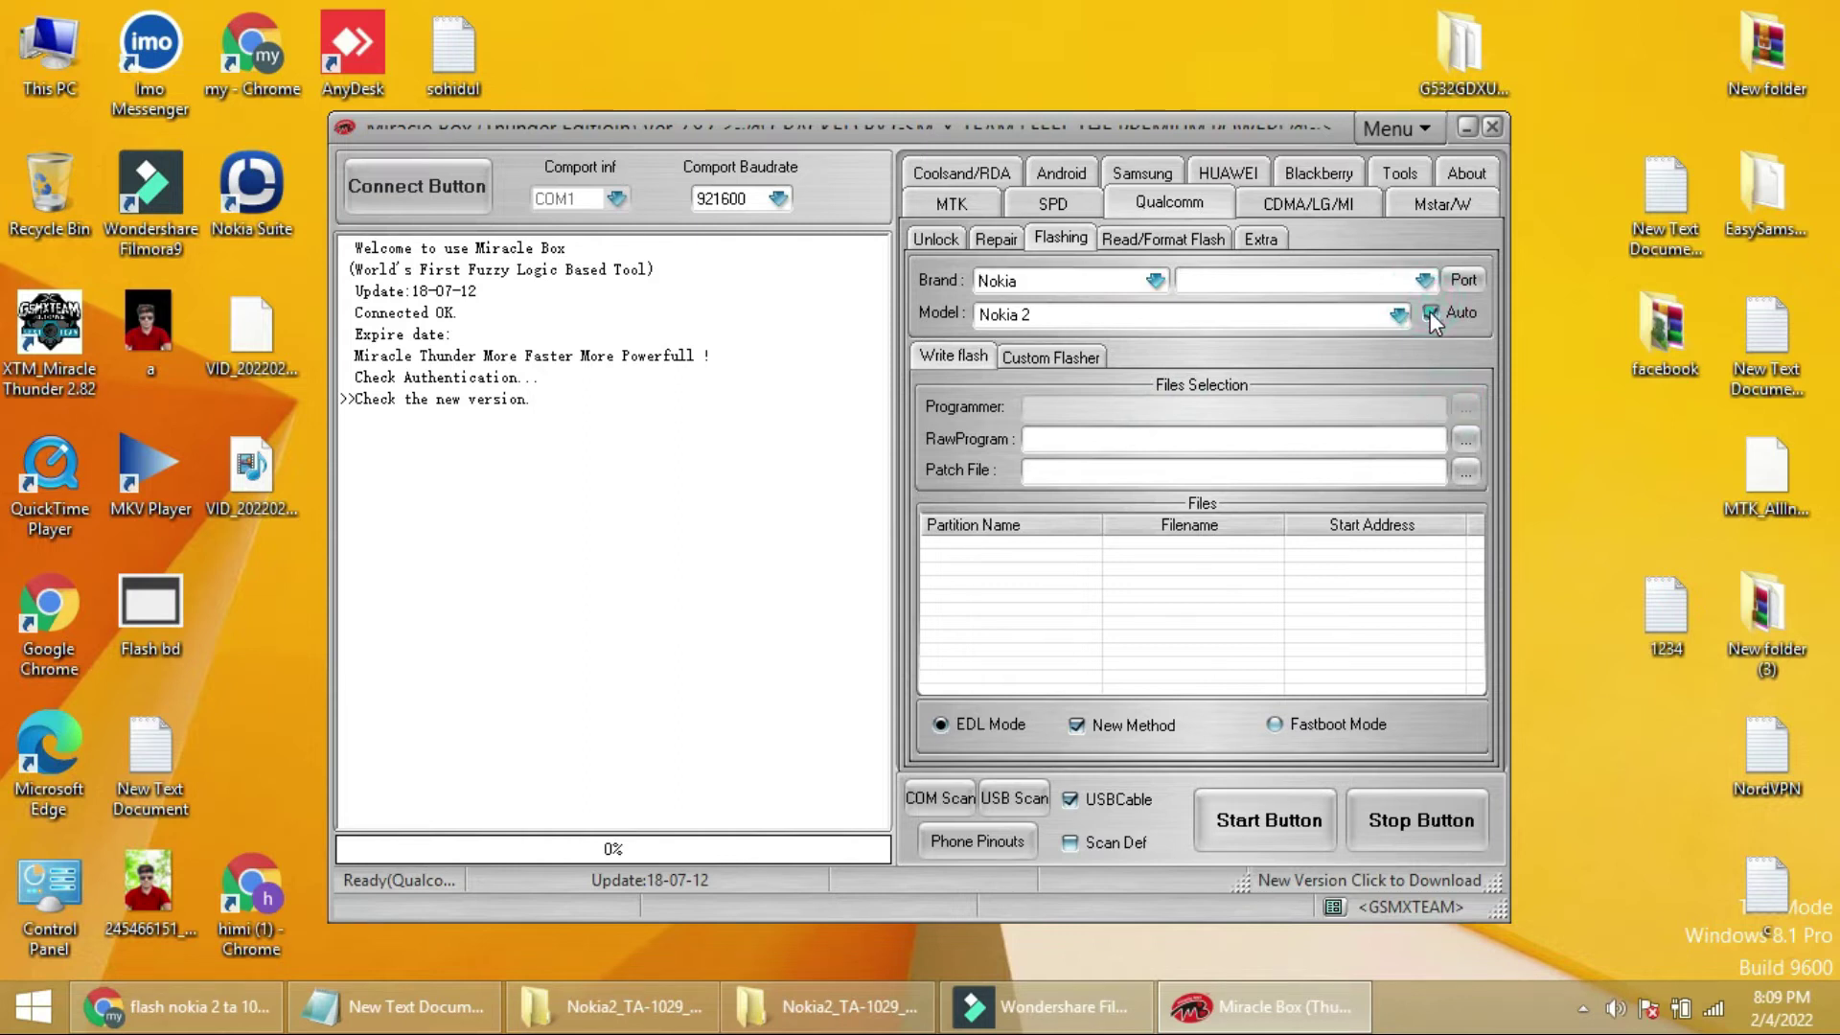
{"action": "left_click", "coordinate": [1464, 409]}
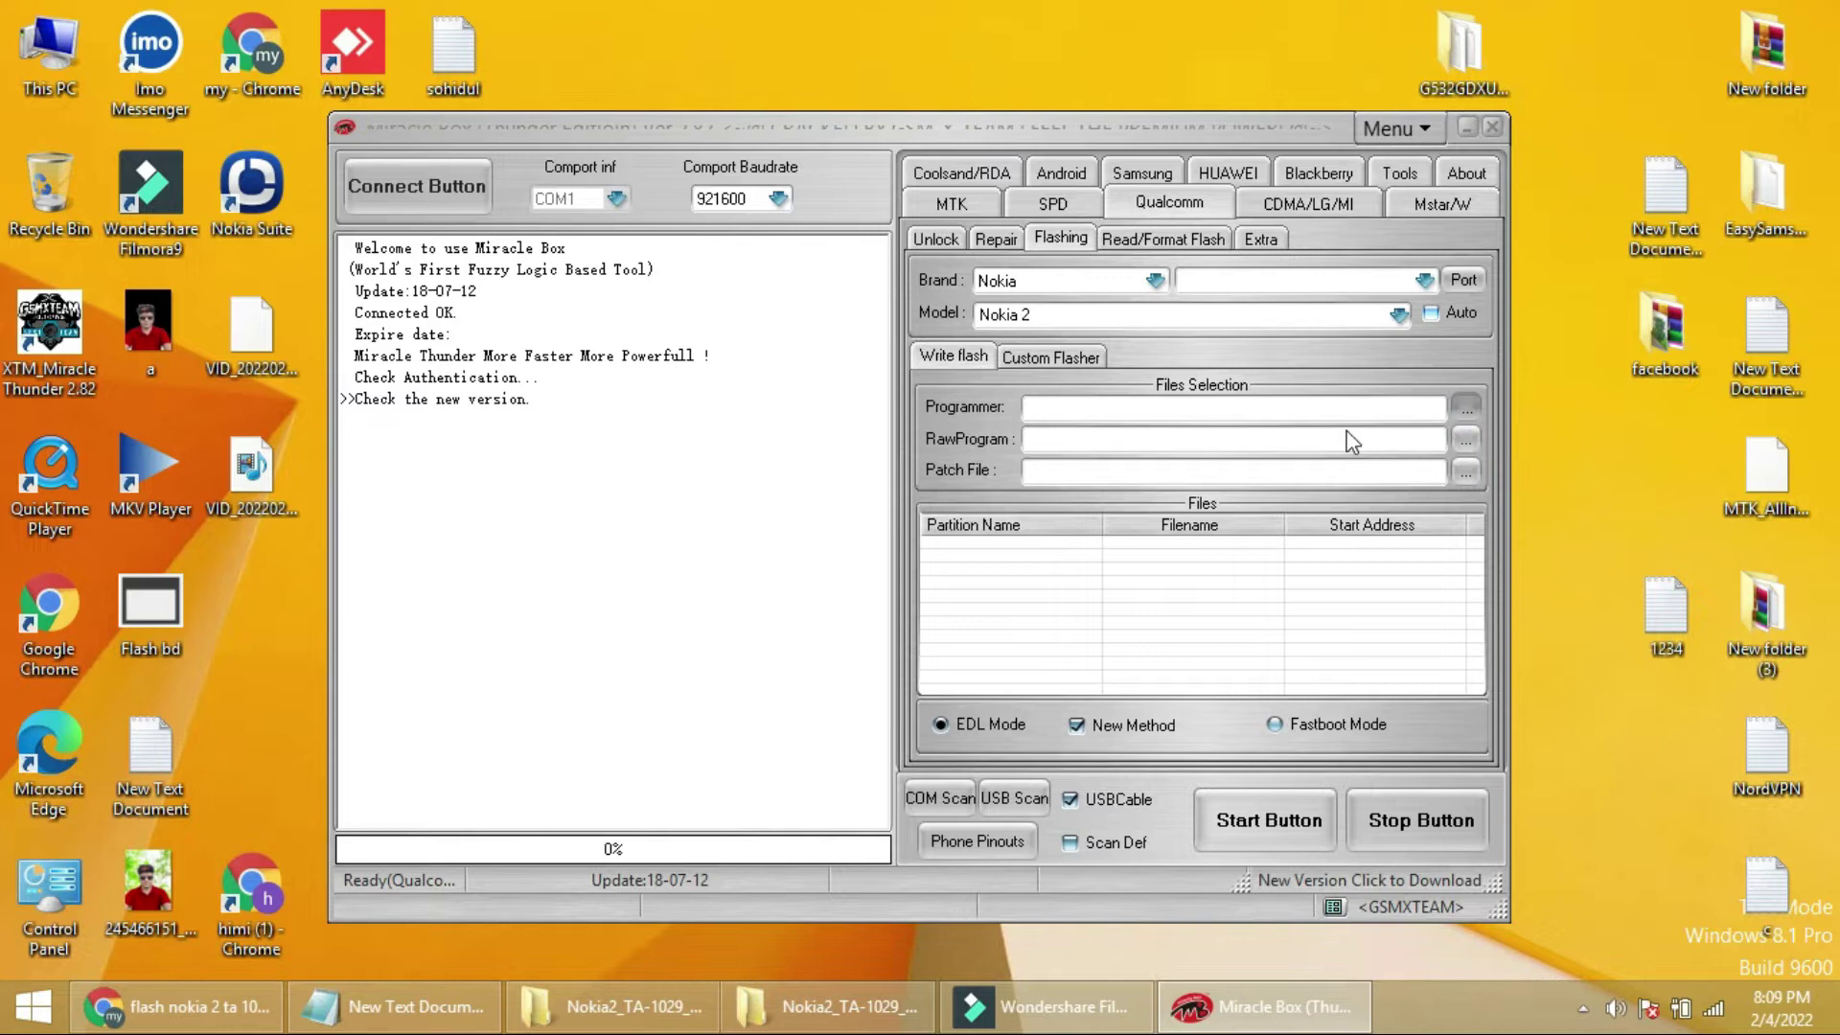
Switch to the File Explorer window with the Nokia 2 firmware files, copy its folder path again and minimize it.
{"action": "left_click", "coordinate": [826, 1006]}
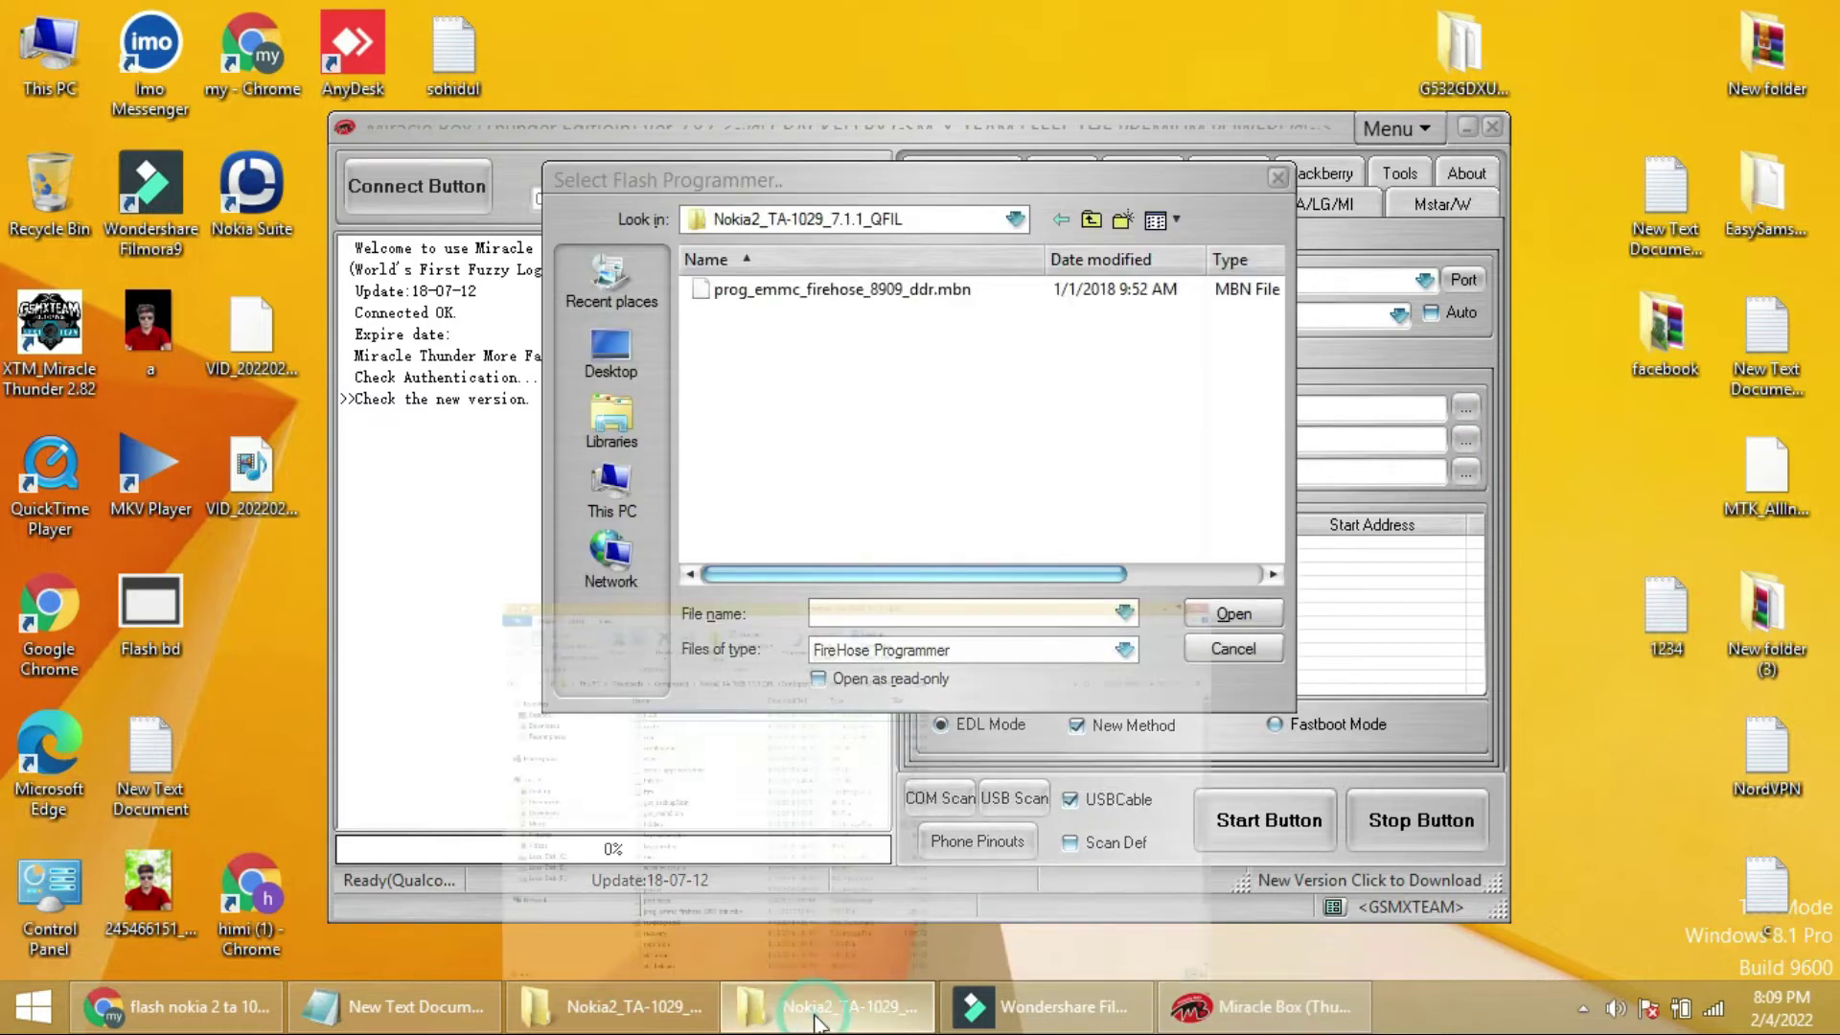
{"action": "left_click", "coordinate": [1167, 213]}
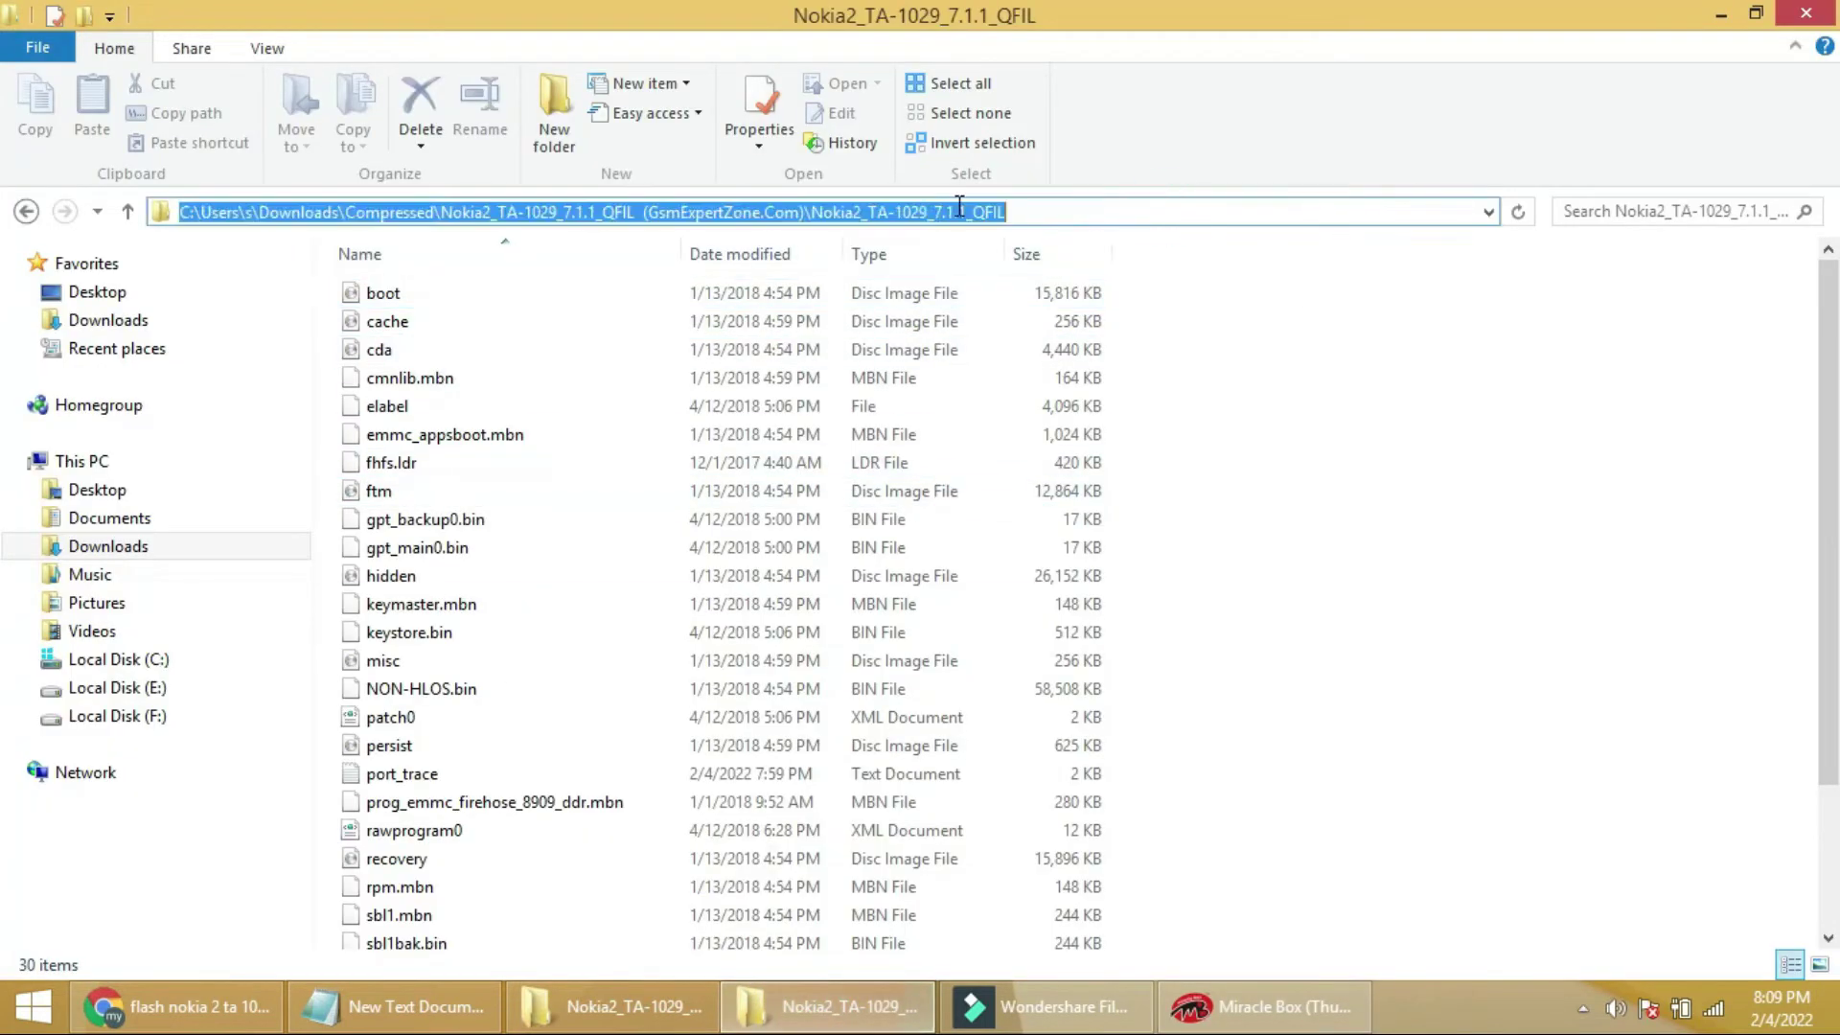
{"action": "right_click", "coordinate": [929, 211]}
{"action": "left_click", "coordinate": [992, 294]}
{"action": "left_click", "coordinate": [1721, 13]}
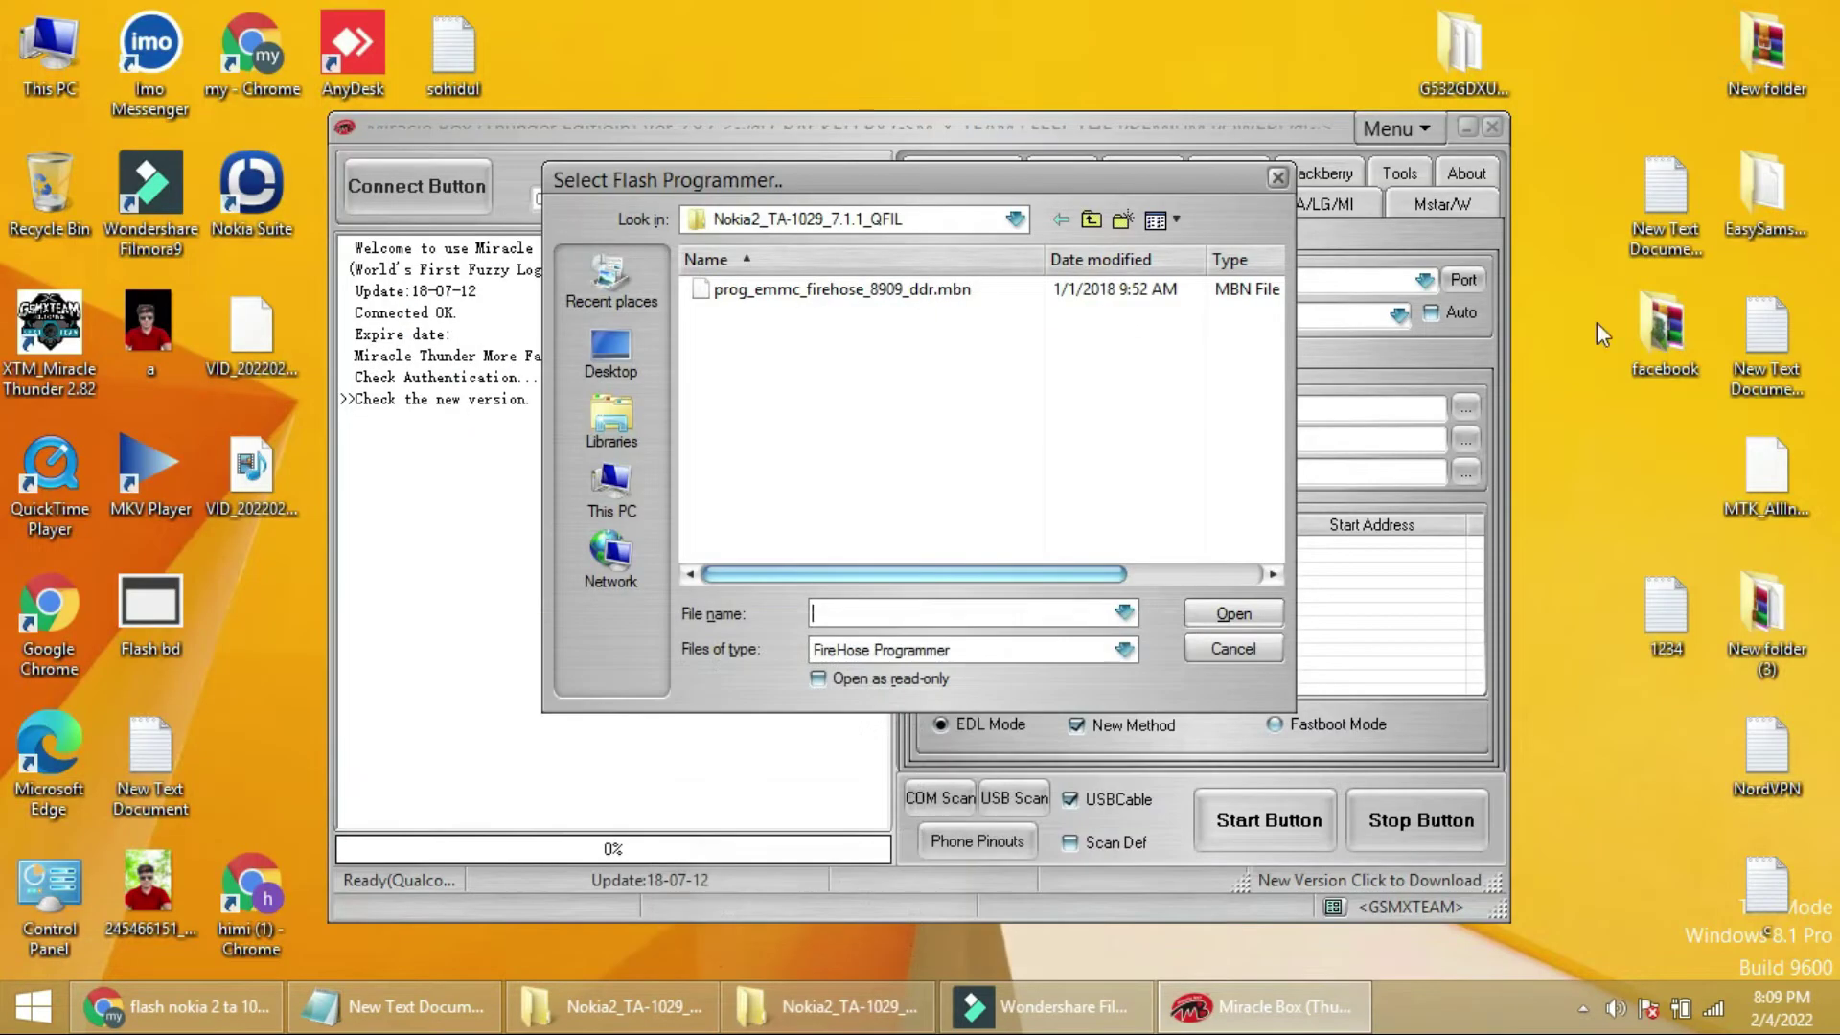
Paste the firmware folder path as the file location and load prog_emmc_firehose_8909_ddr.mbn as the flash programmer.
{"action": "right_click", "coordinate": [910, 611]}
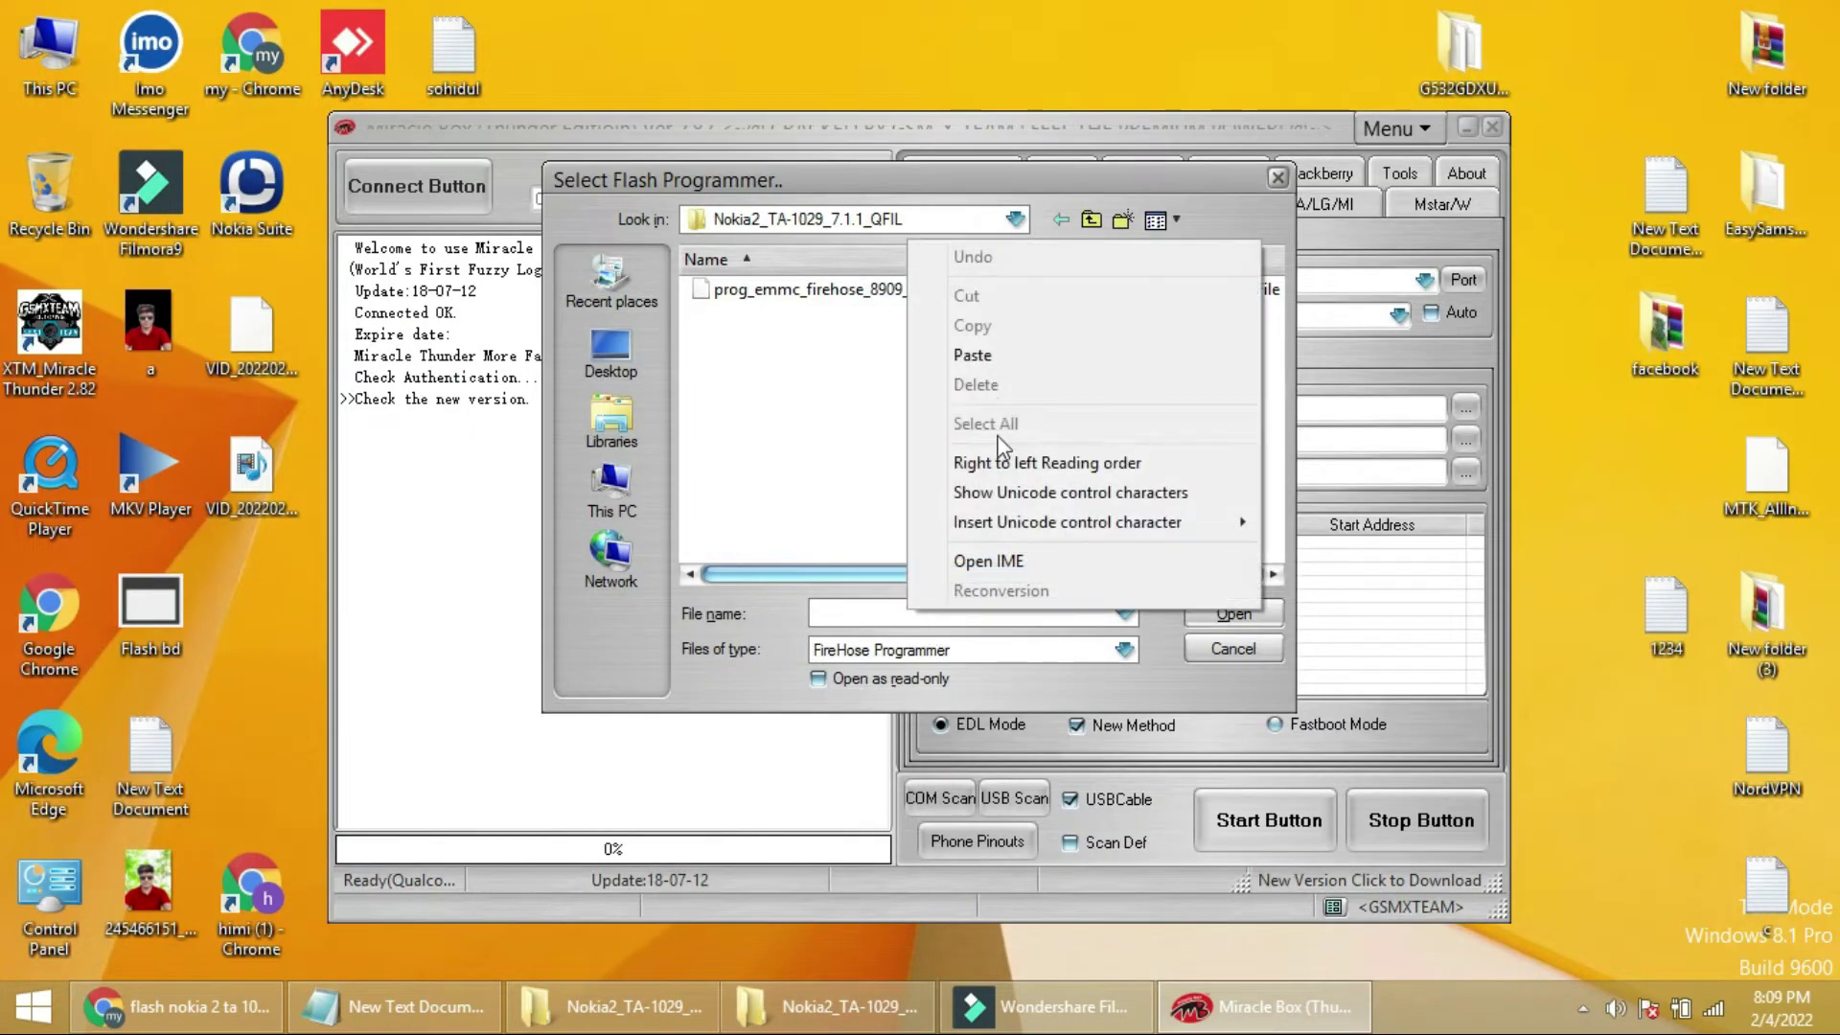
{"action": "left_click", "coordinate": [998, 352]}
{"action": "left_click", "coordinate": [1233, 613]}
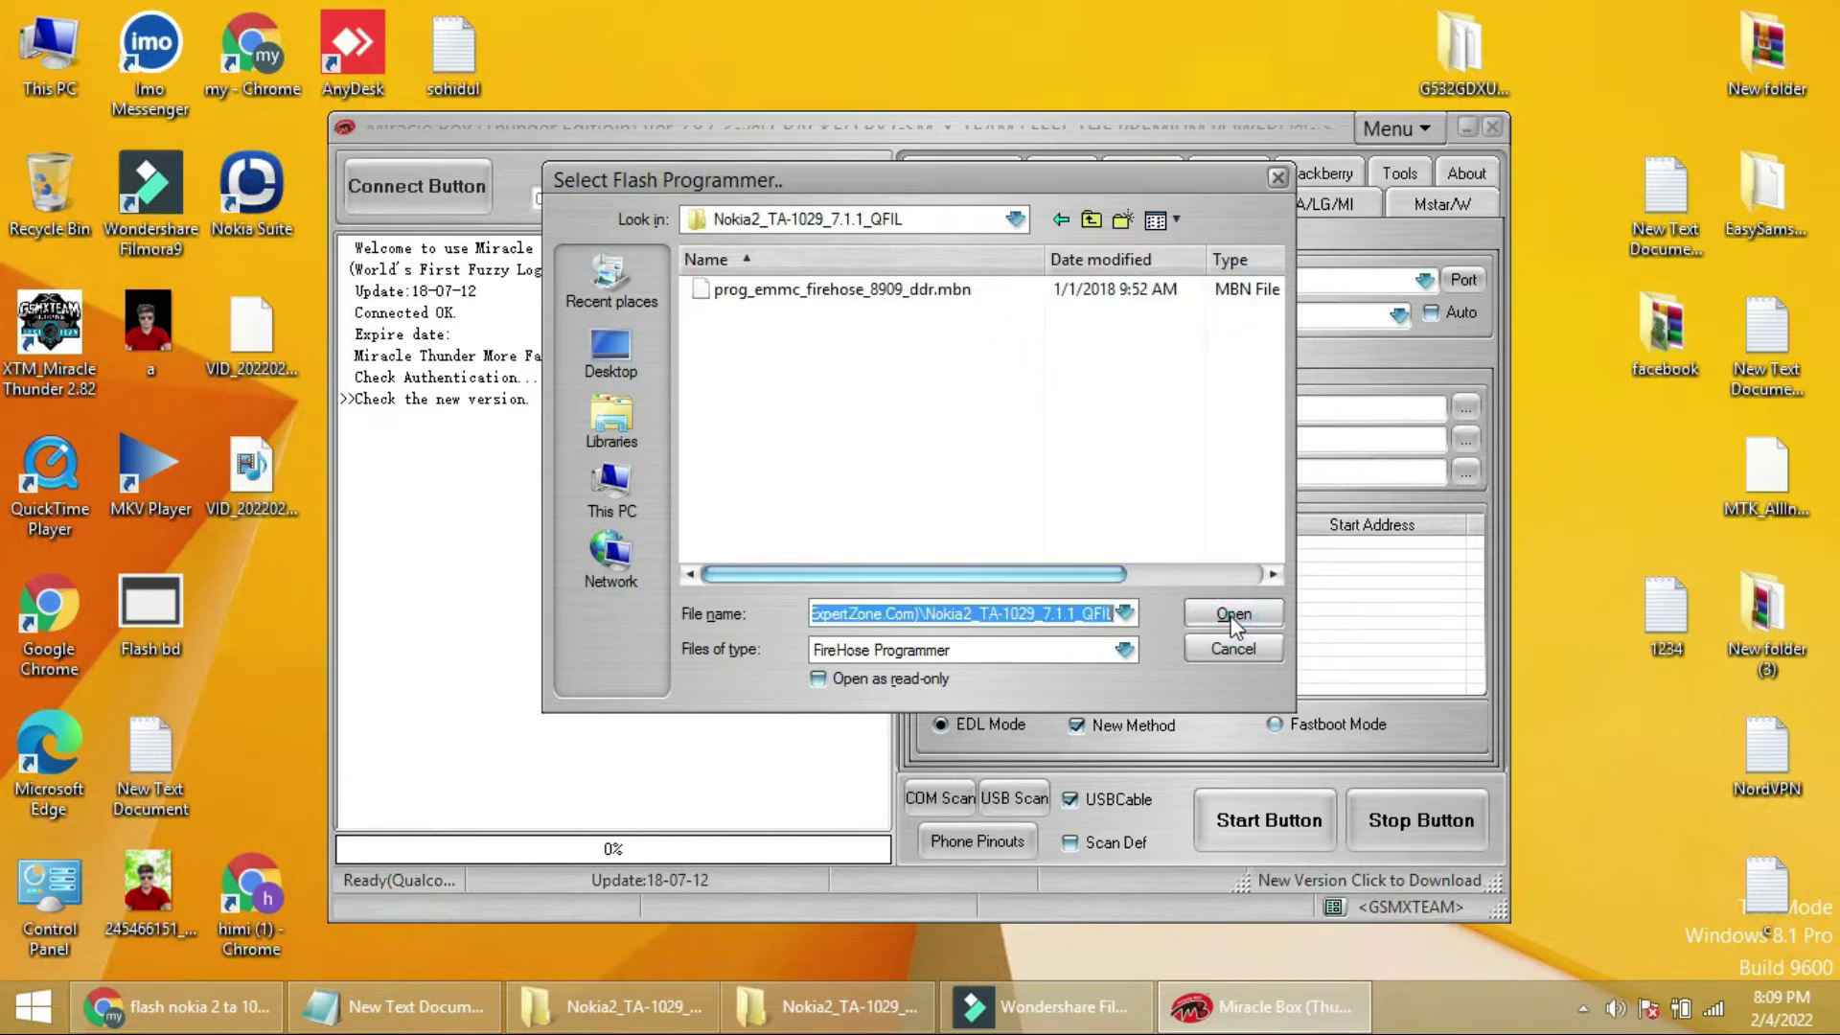
{"action": "left_click", "coordinate": [834, 289]}
{"action": "left_click", "coordinate": [1210, 614]}
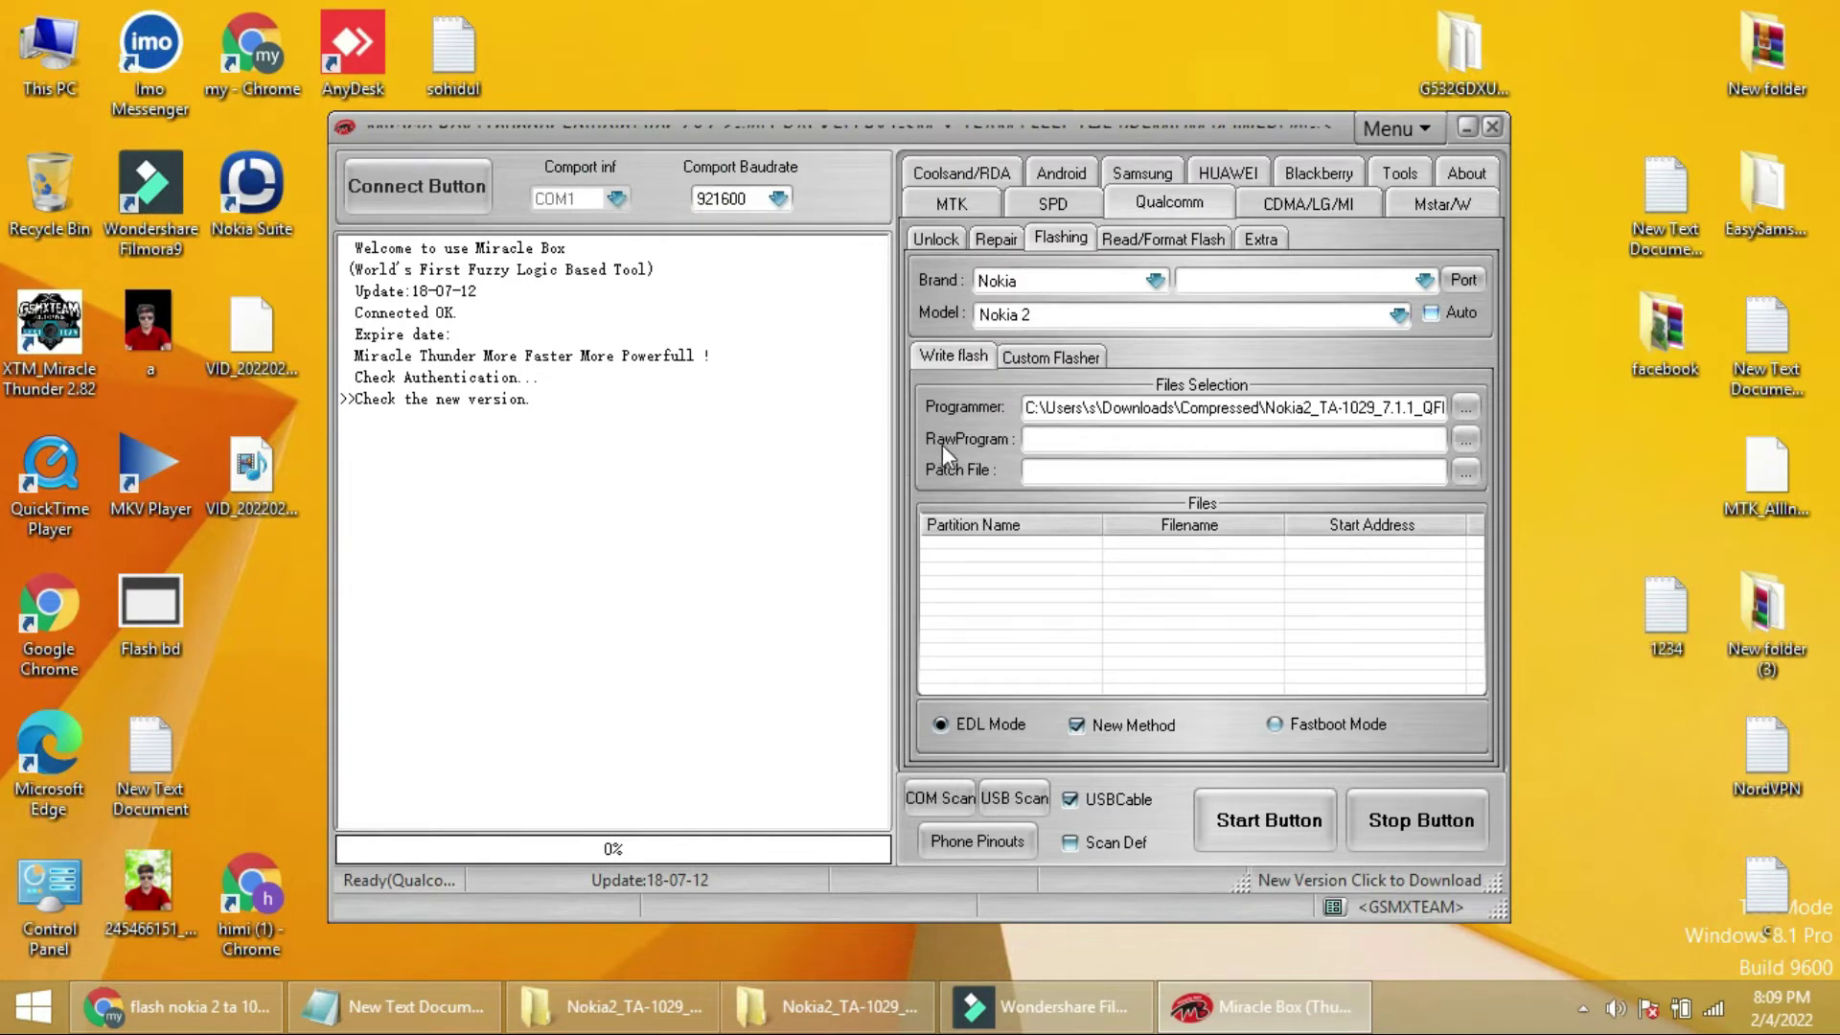
Load rawprogram0 as the RawProgram file and patch0 as the patch file, then shift the Miracle Box window slightly upward.
{"action": "left_click", "coordinate": [1464, 438]}
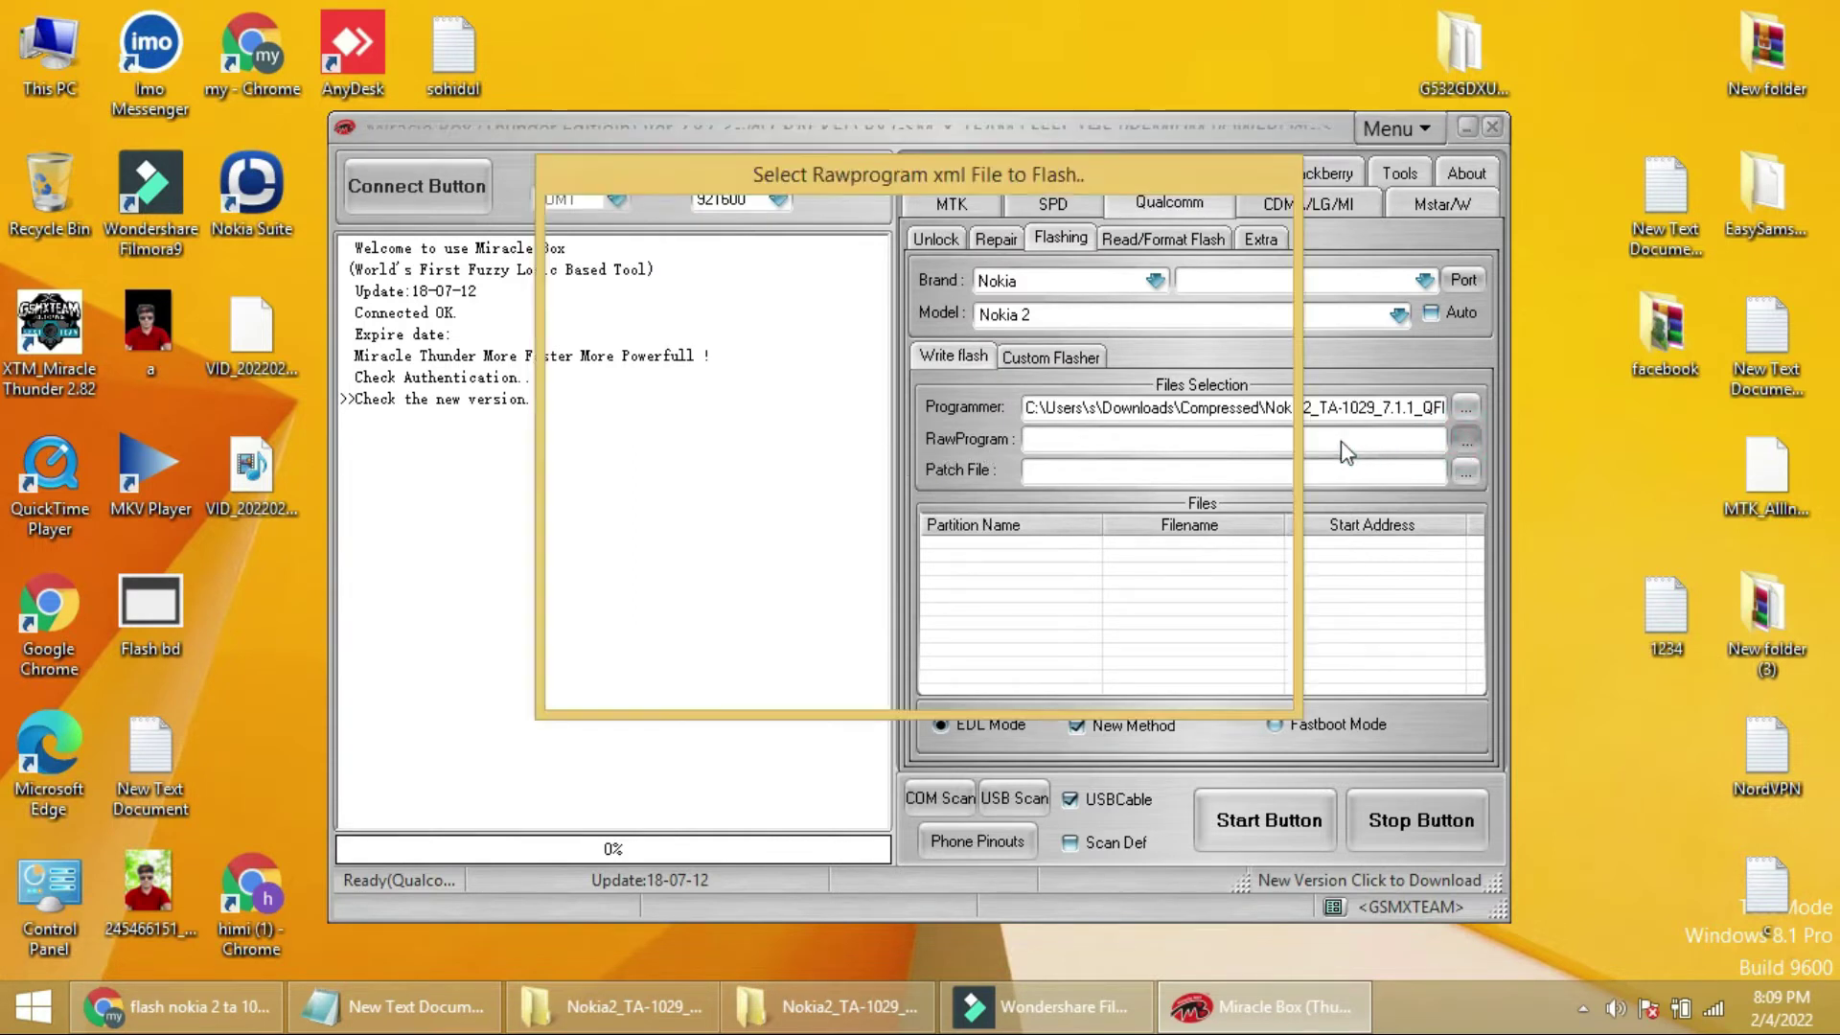
{"action": "double_click", "coordinate": [741, 315]}
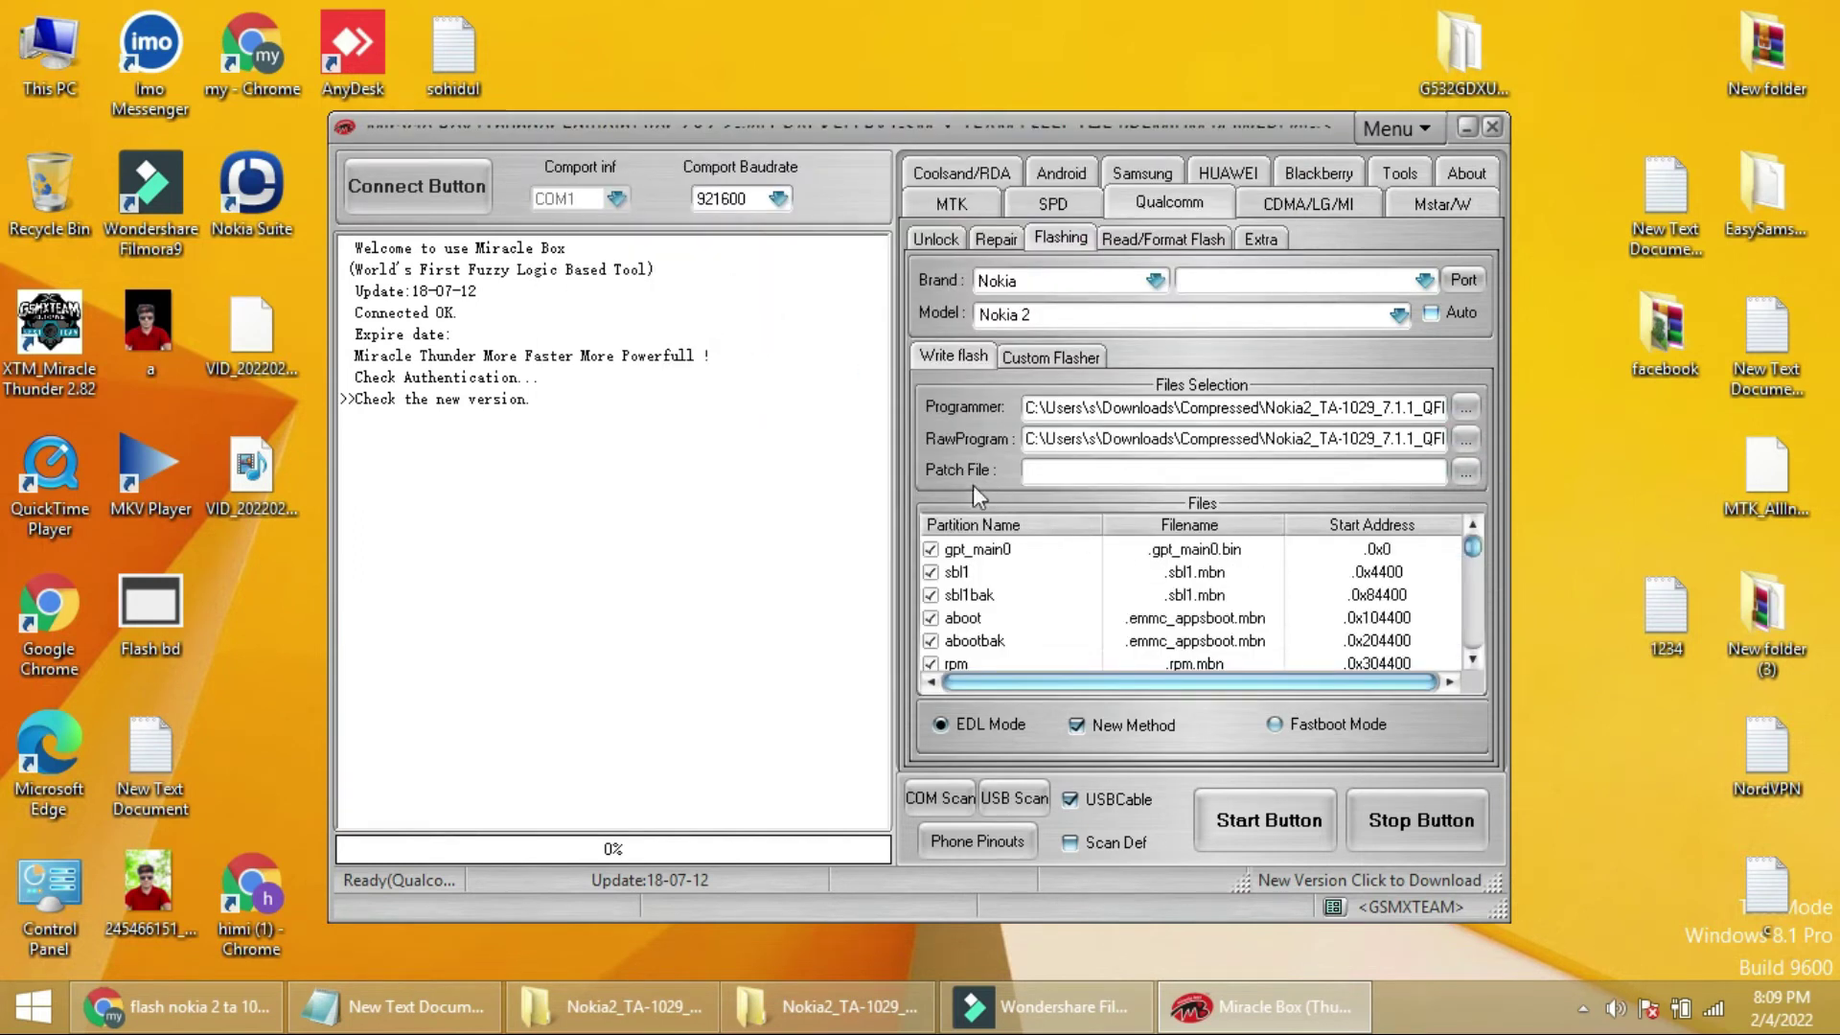
{"action": "left_click", "coordinate": [1466, 470]}
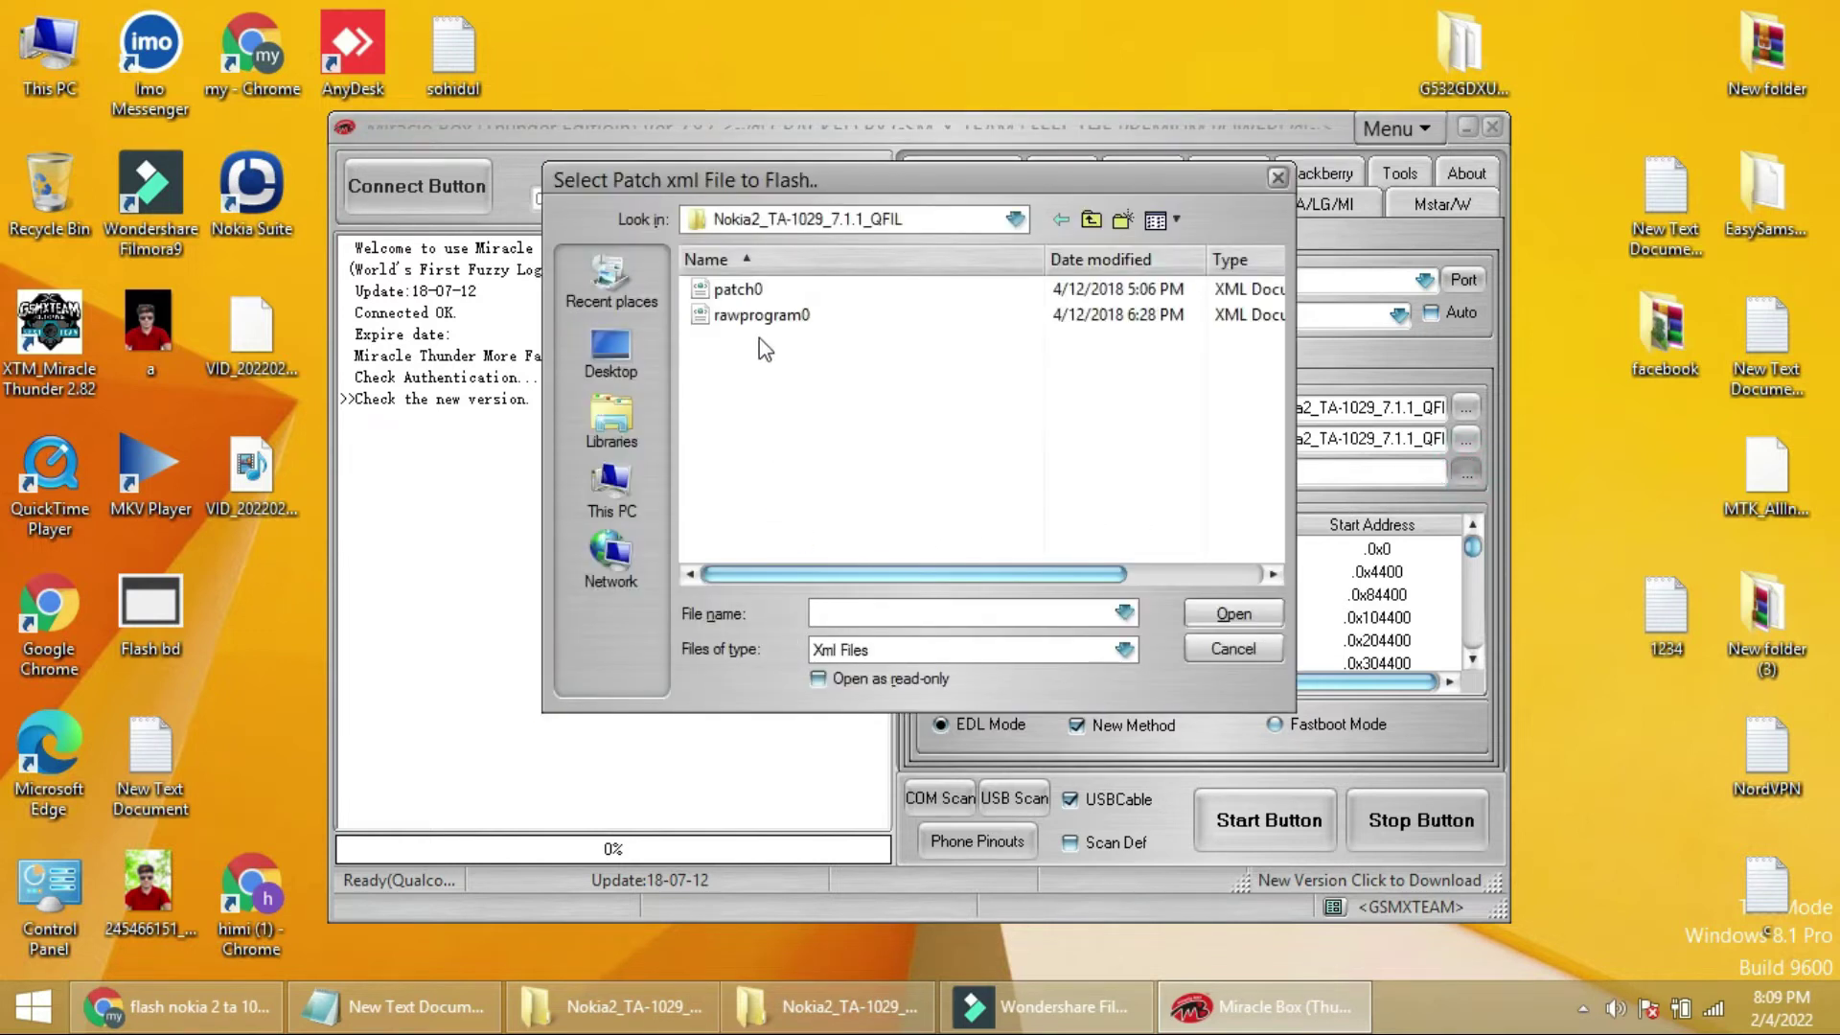
{"action": "left_click", "coordinate": [738, 288]}
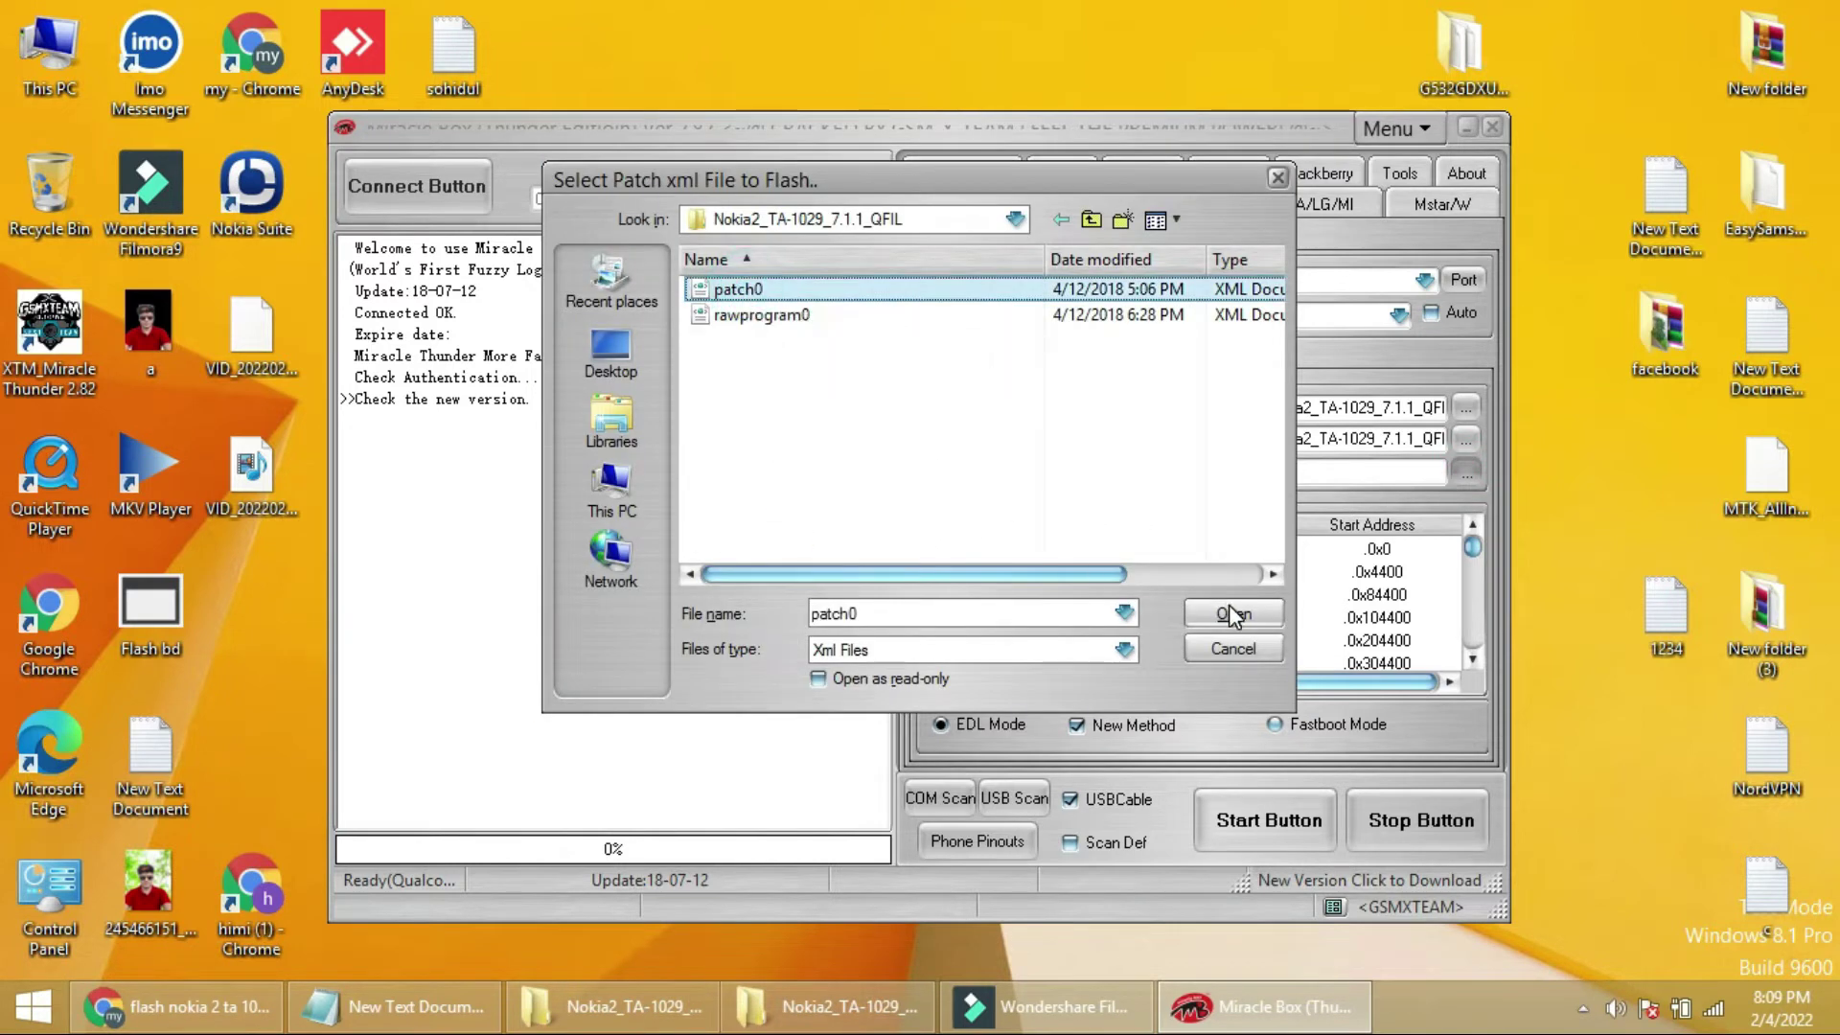
{"action": "left_click", "coordinate": [1232, 615]}
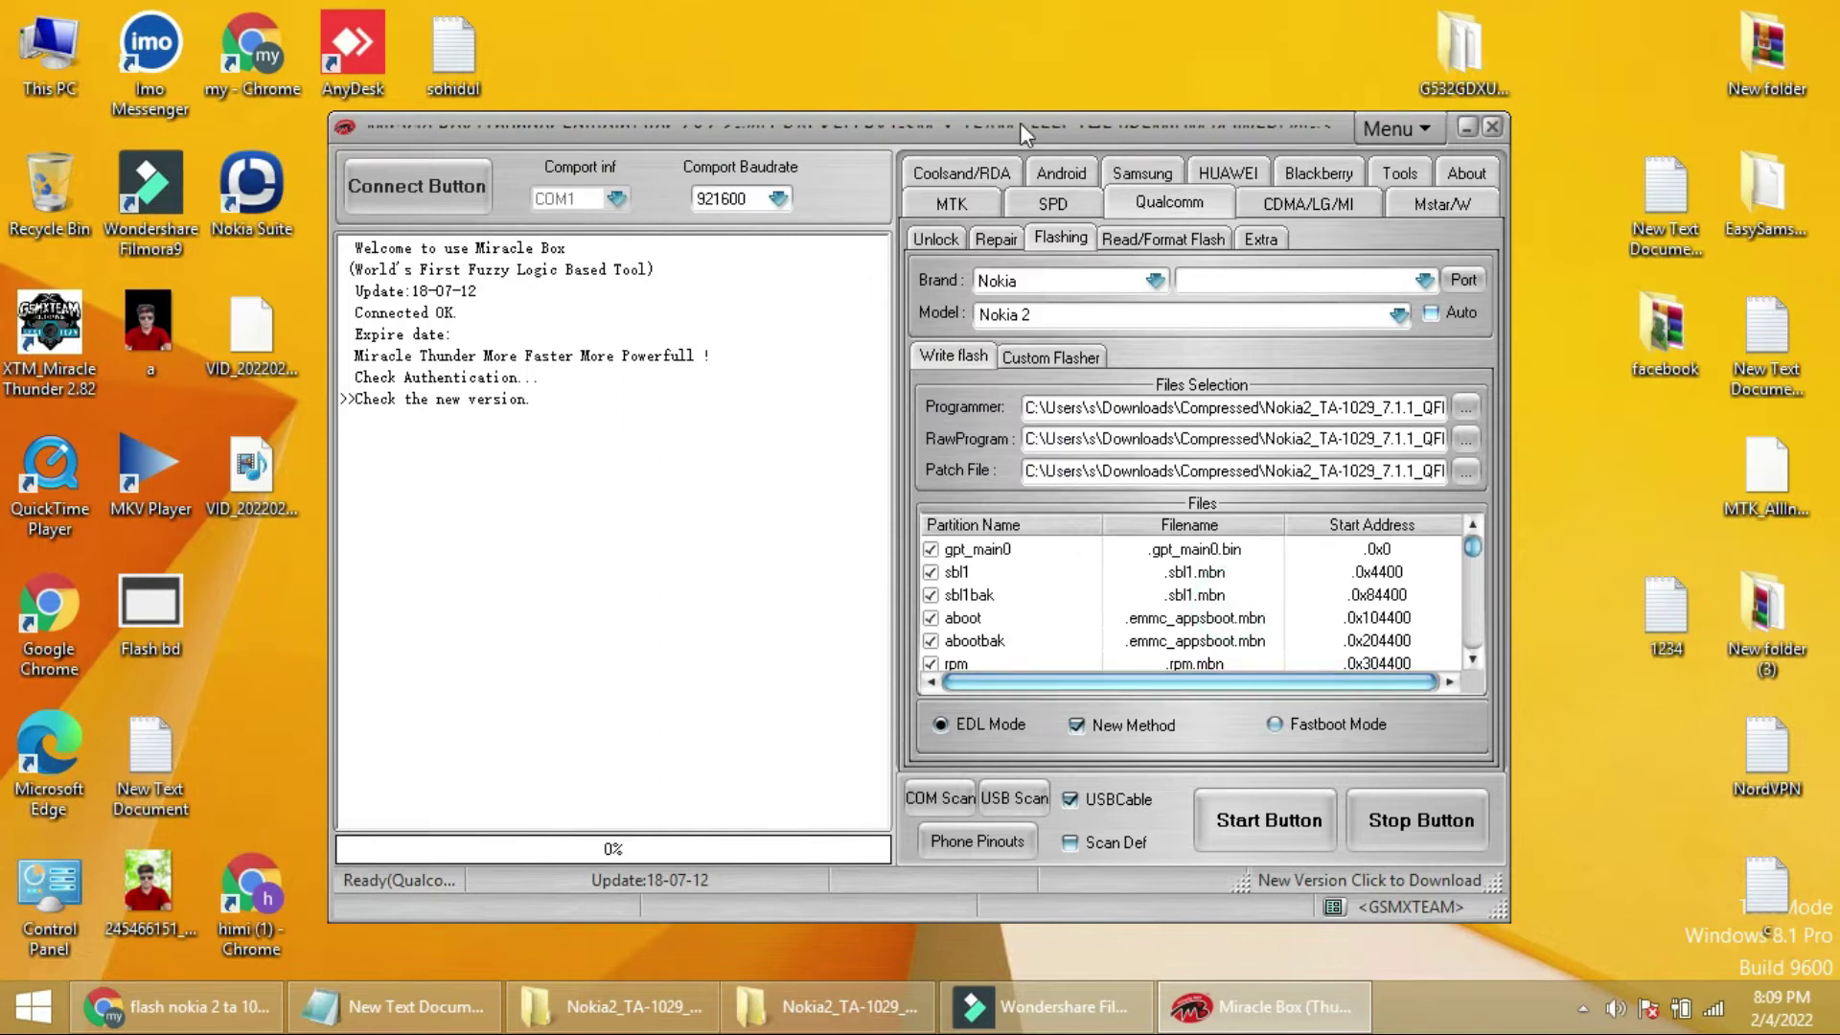
{"action": "mouse_move", "coordinate": [1020, 121]}
{"action": "left_mouse_down"}
{"action": "mouse_move", "coordinate": [995, 96]}
{"action": "mouse_move", "coordinate": [1014, 94]}
{"action": "left_mouse_up"}
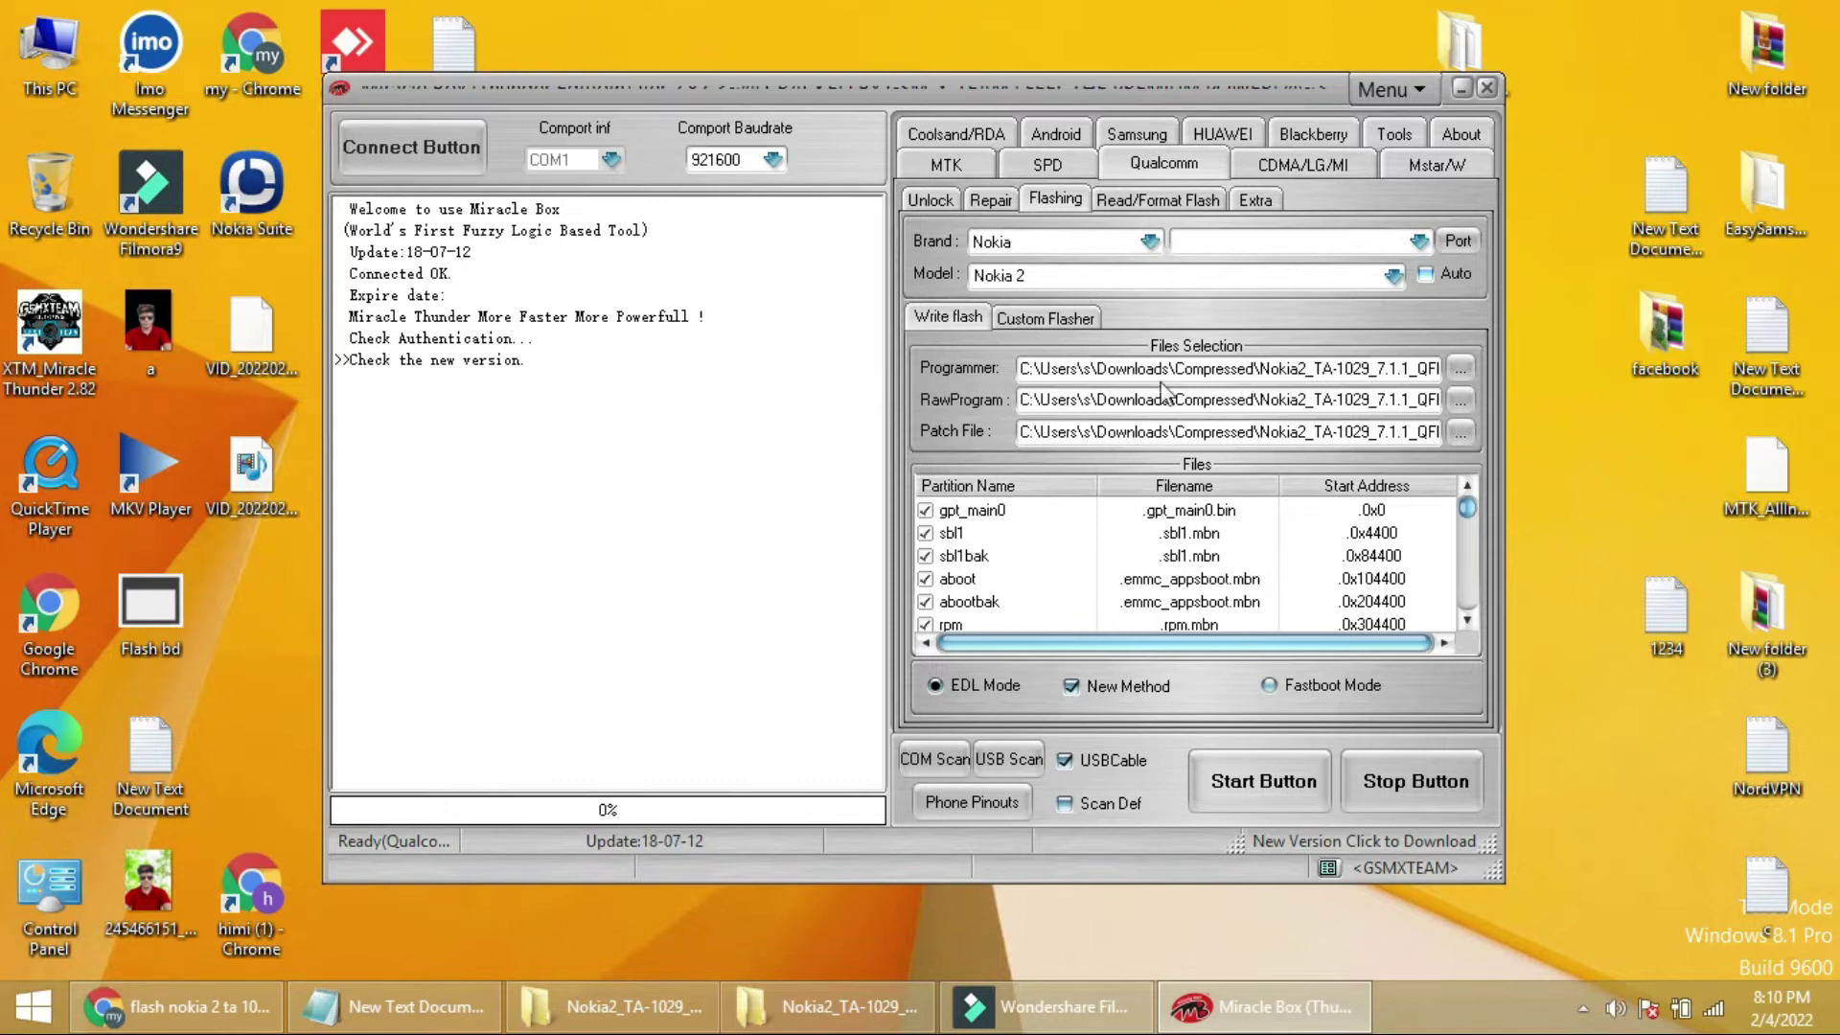
Turn on Auto, rescan for port COM18 and try flashing the Nokia 2, highlighting the error lines in the log.
{"action": "left_click", "coordinate": [1427, 274]}
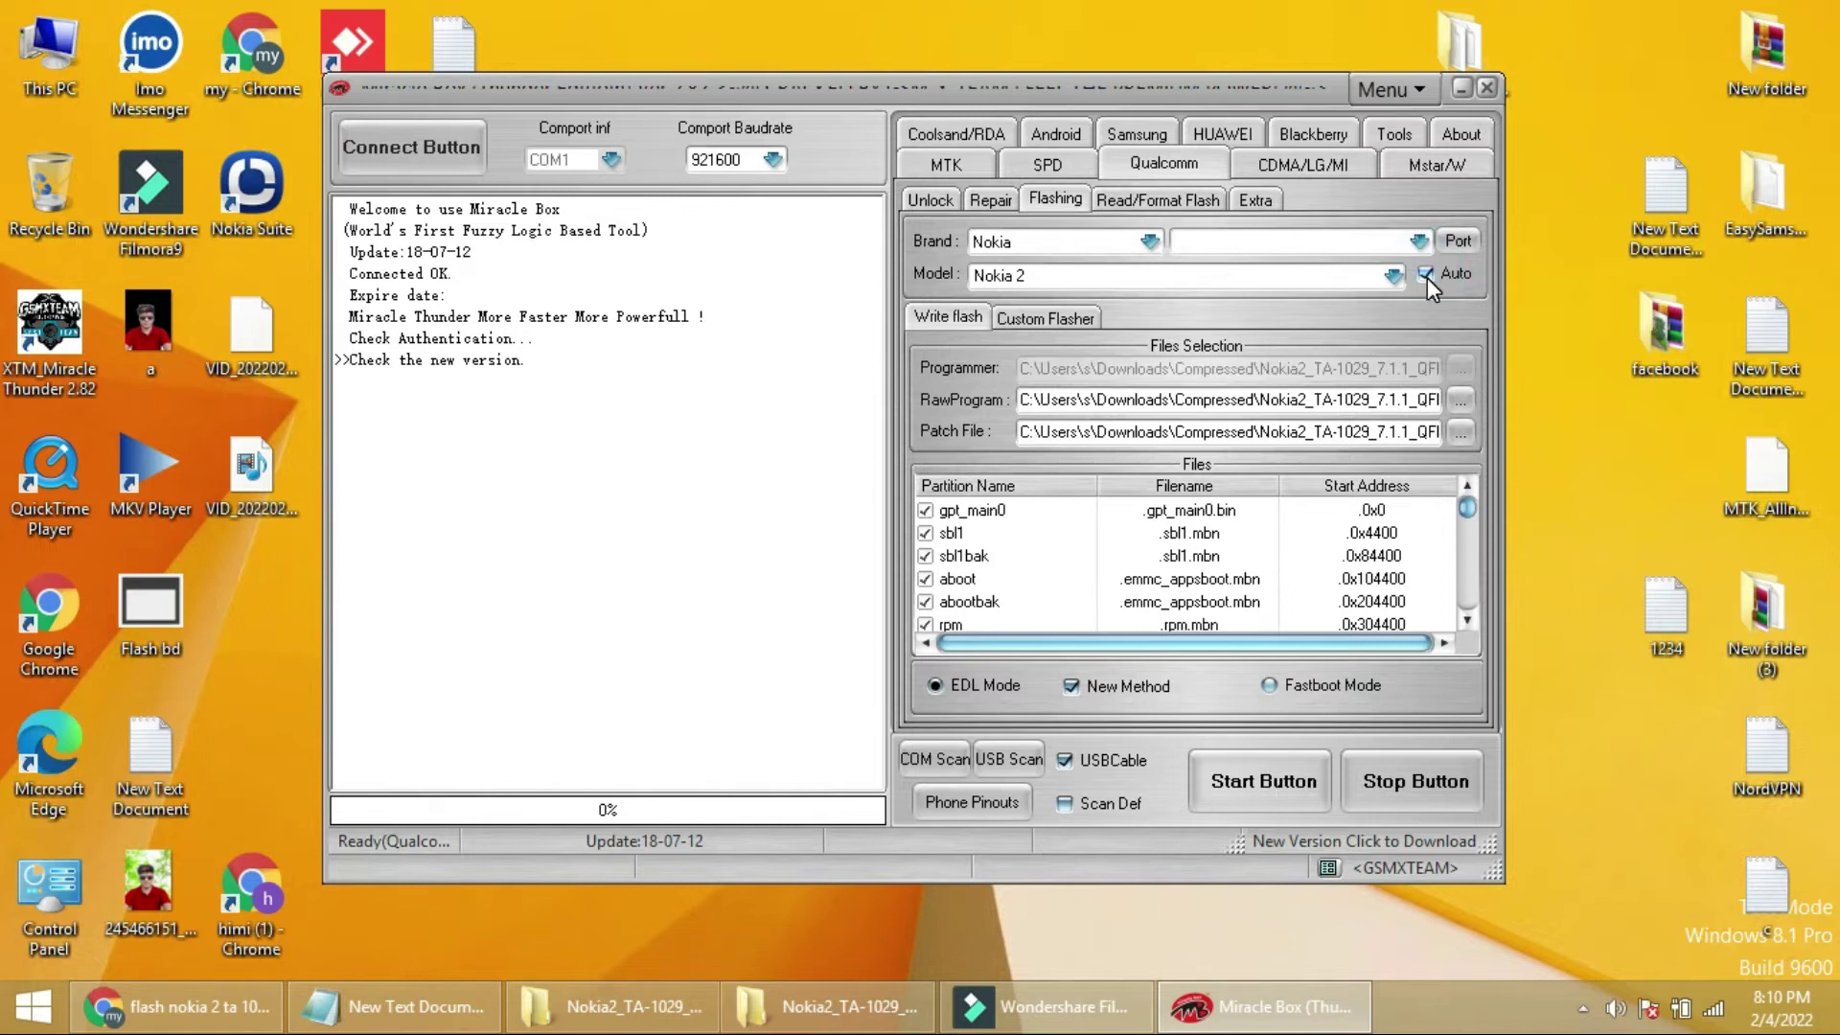
{"action": "left_click", "coordinate": [1474, 240]}
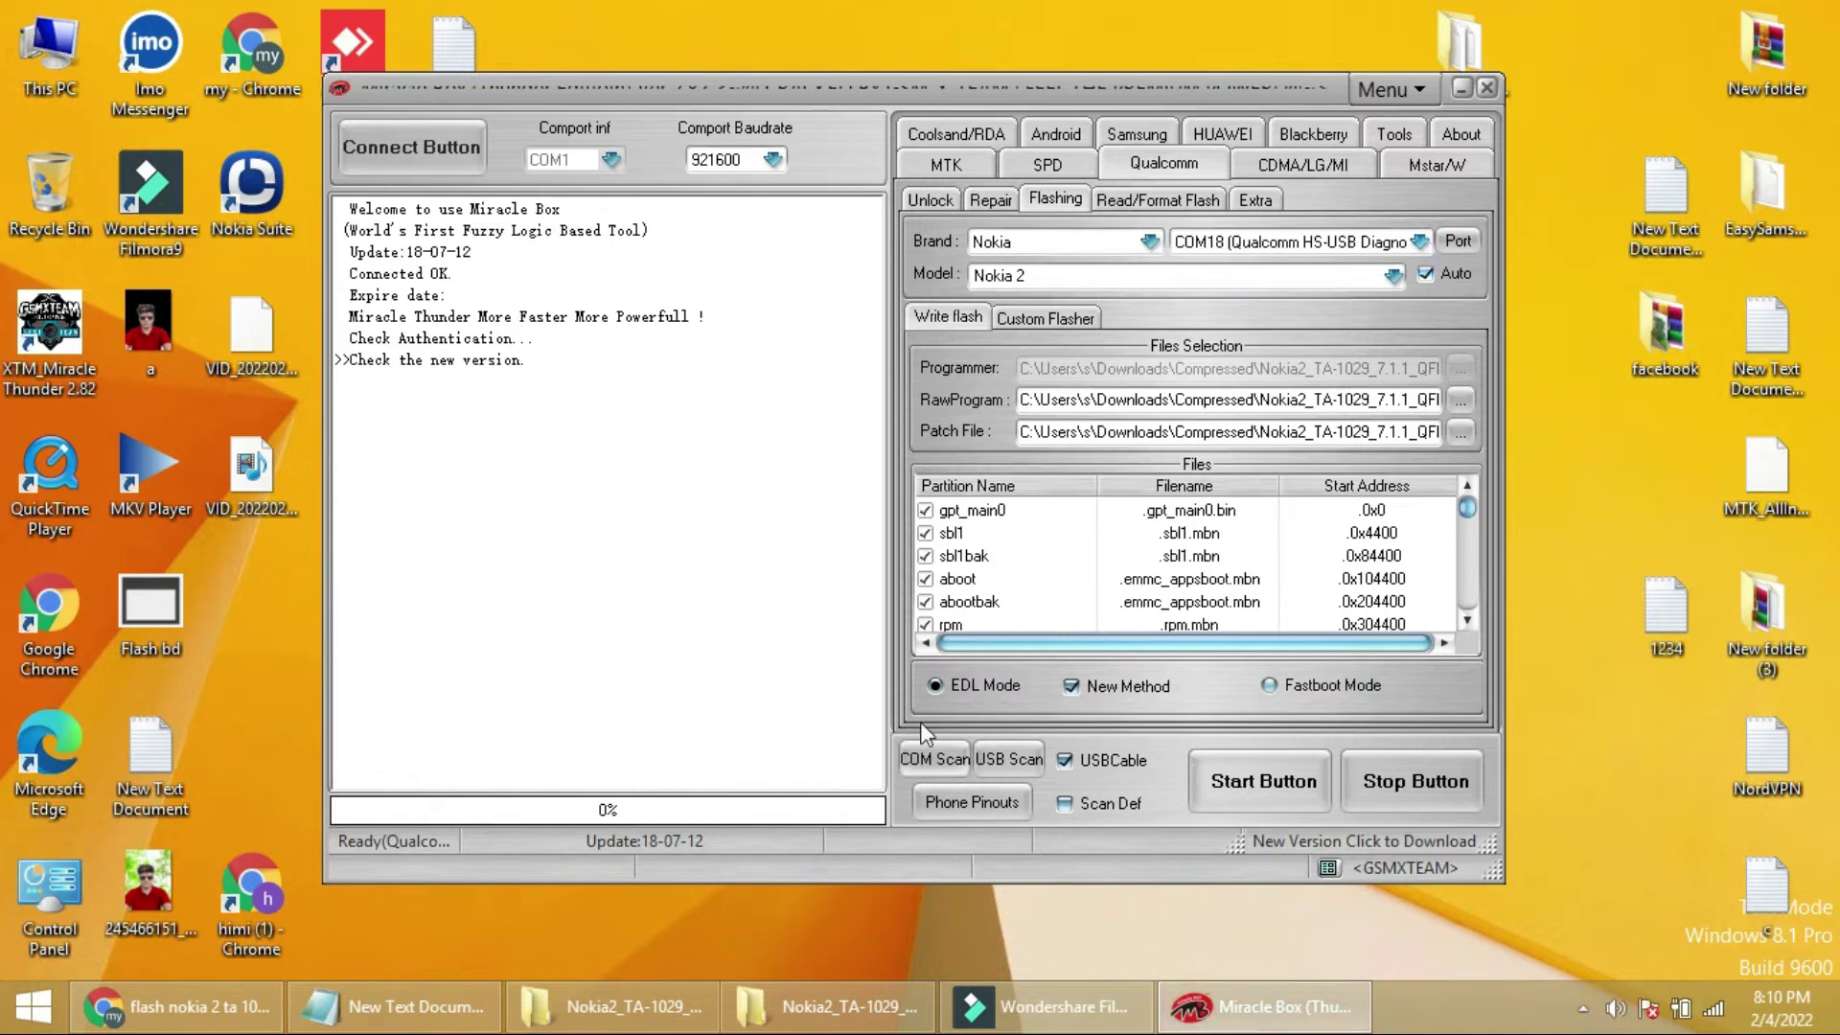
{"action": "left_click", "coordinate": [1287, 784]}
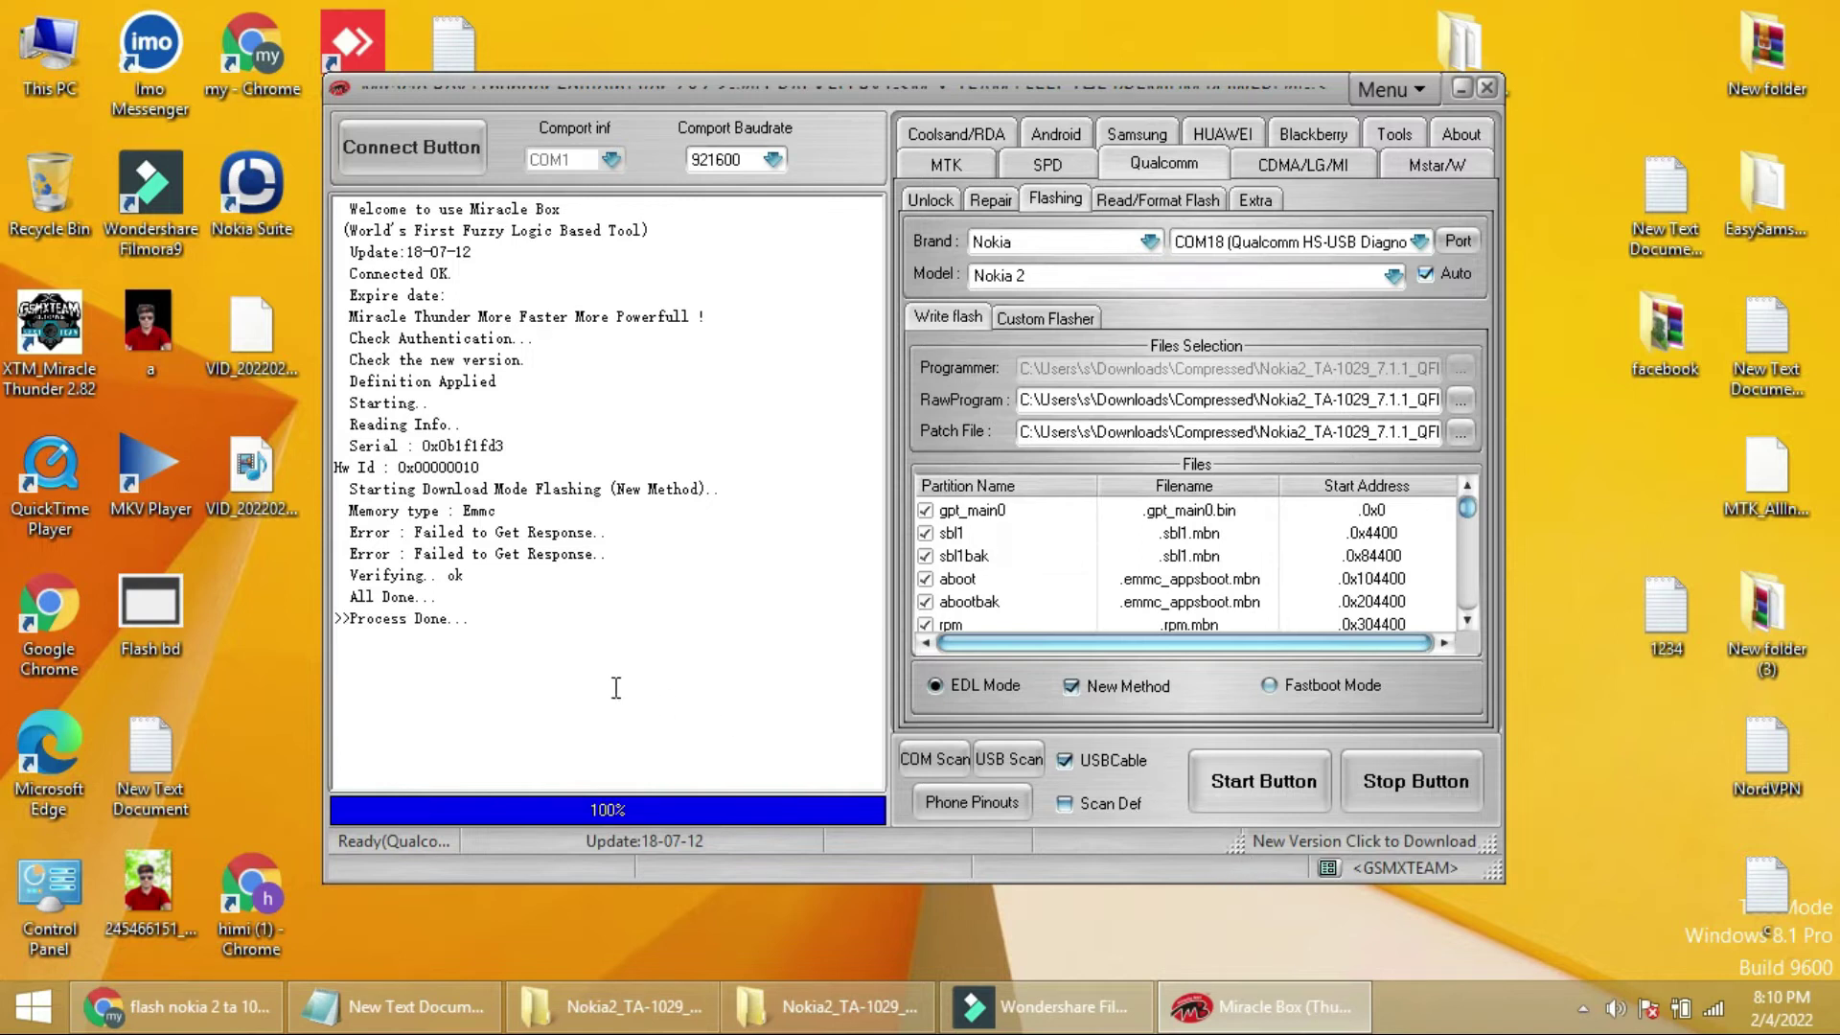
{"action": "left_click_drag", "start_coordinate": [353, 542], "coordinate": [557, 599]}
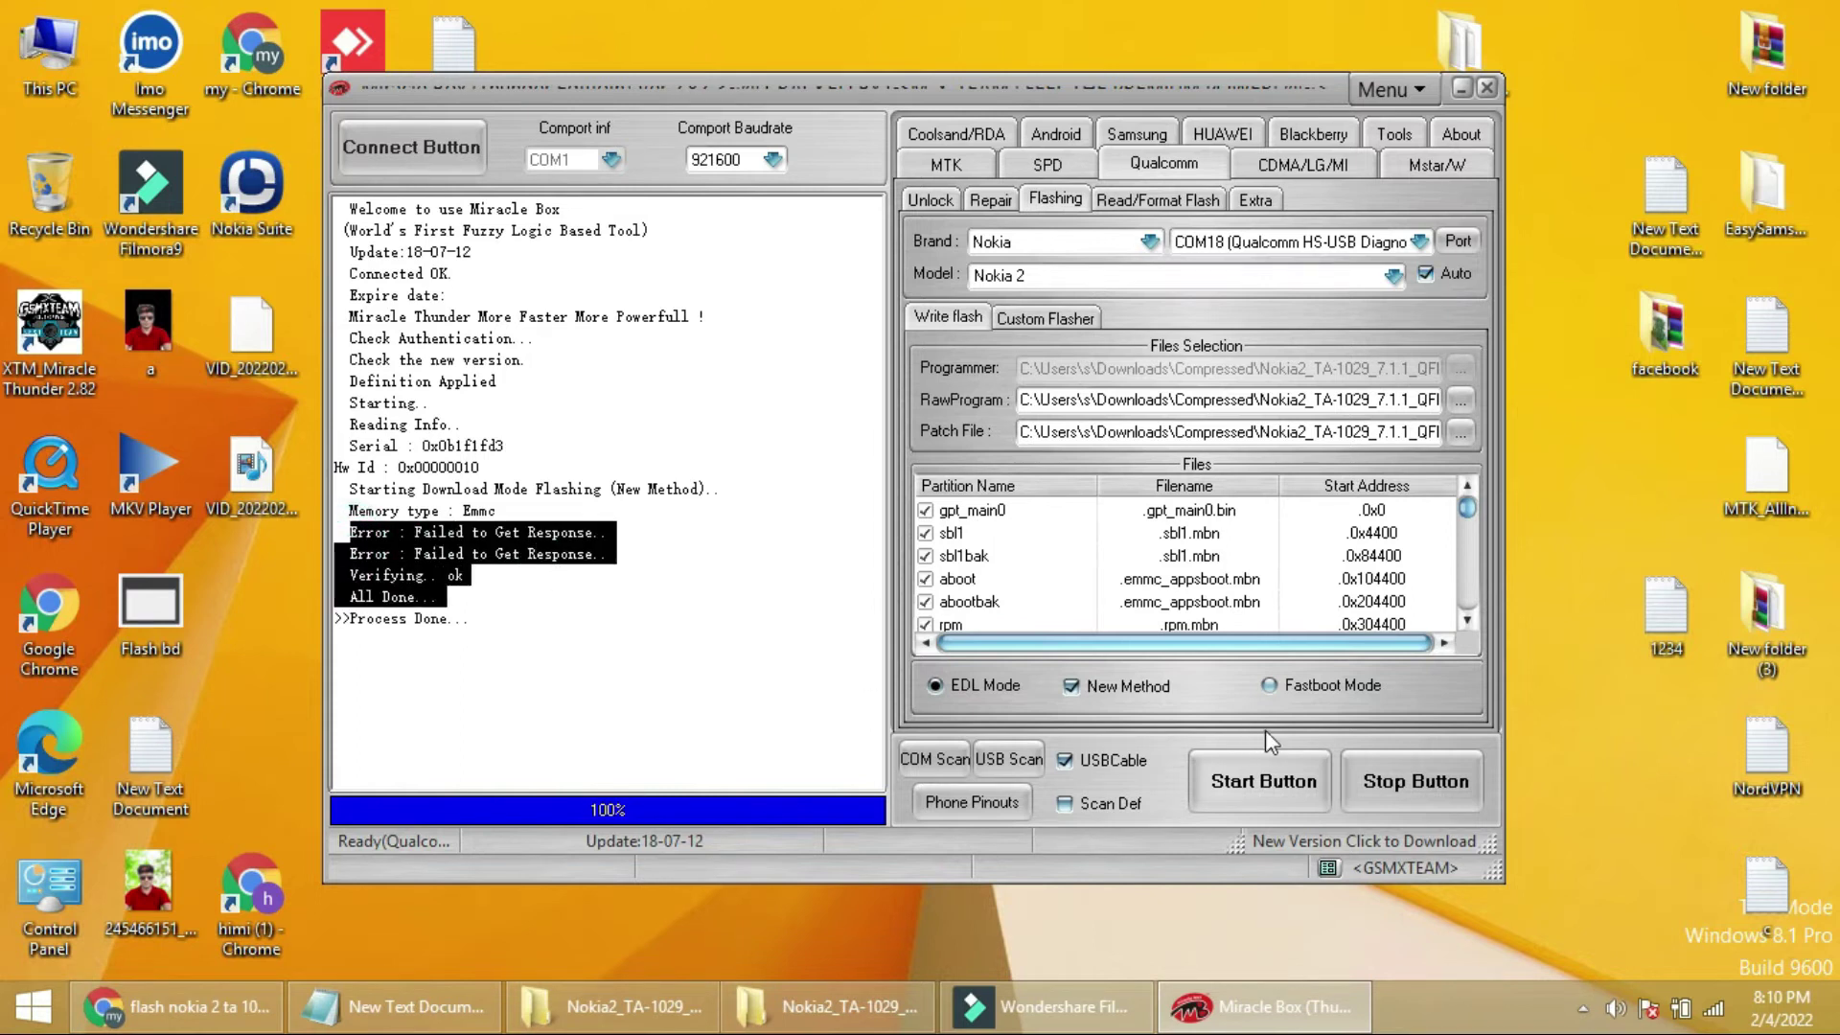
Turn off Auto, rescan the ports and try to start flashing, checking the list of available ports.
{"action": "left_click", "coordinate": [1425, 275]}
{"action": "left_click", "coordinate": [1458, 246]}
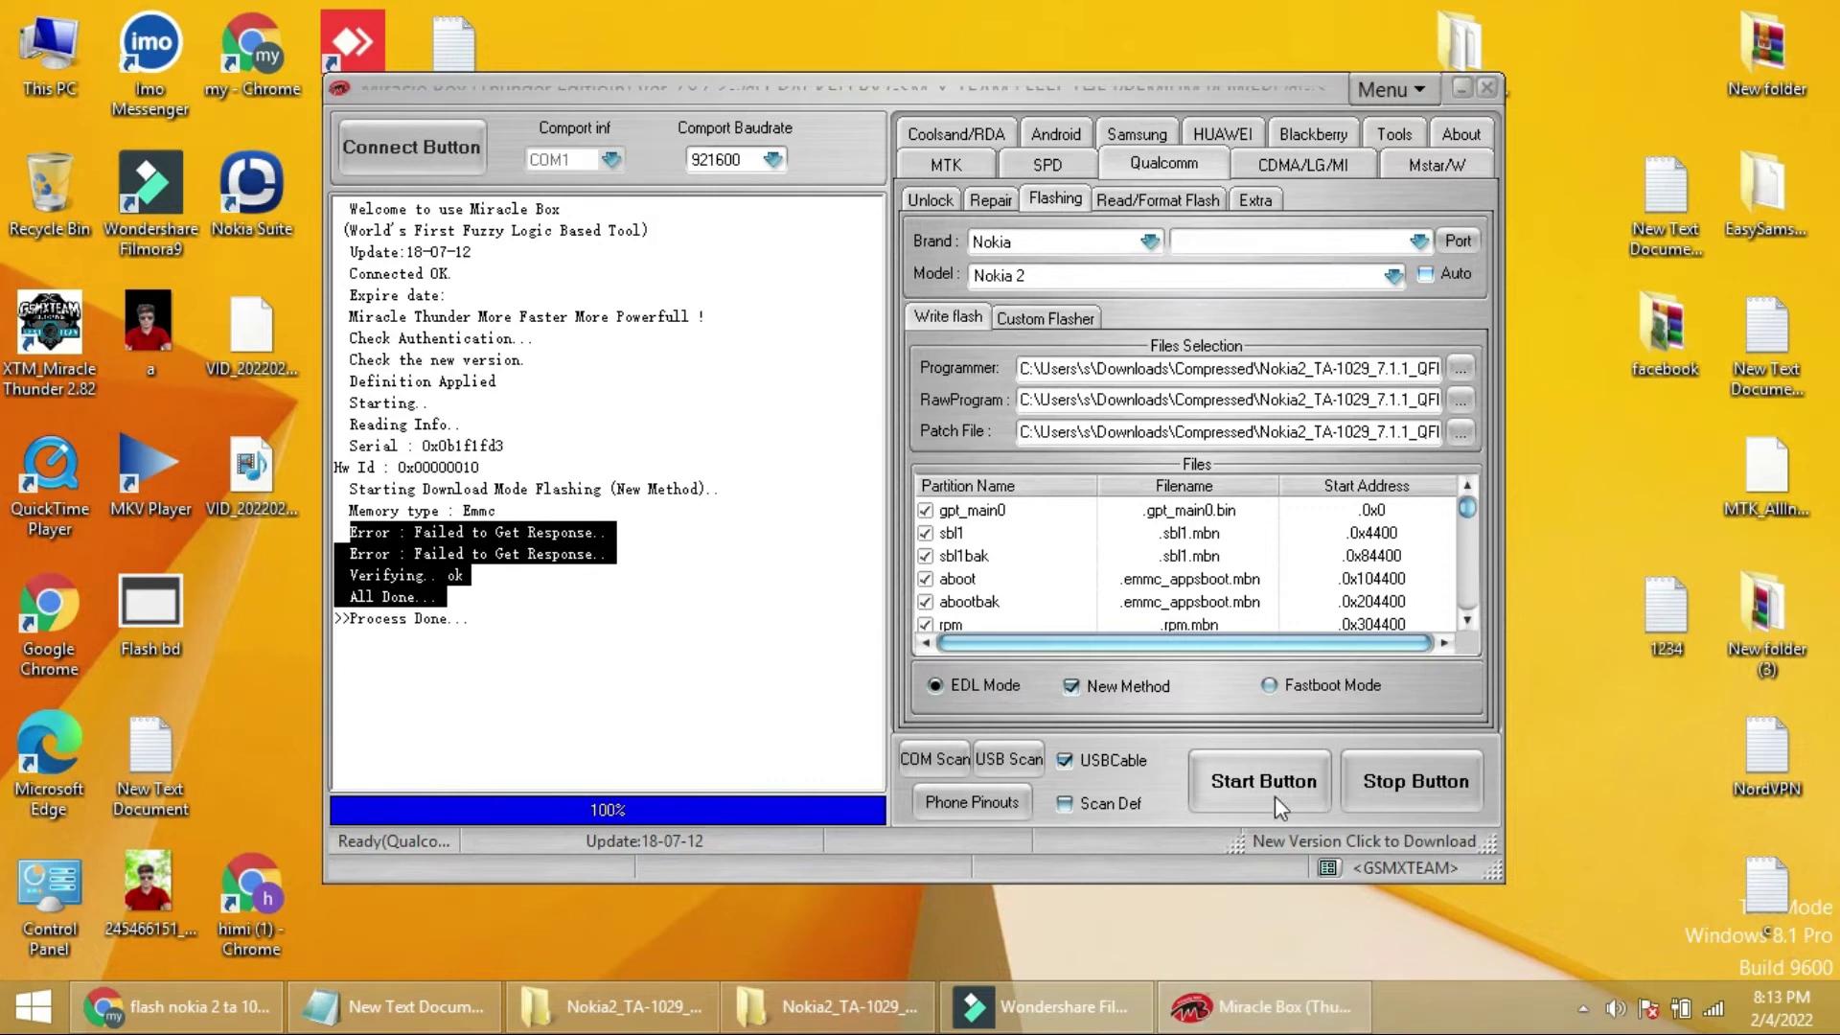
{"action": "left_click", "coordinate": [1241, 782]}
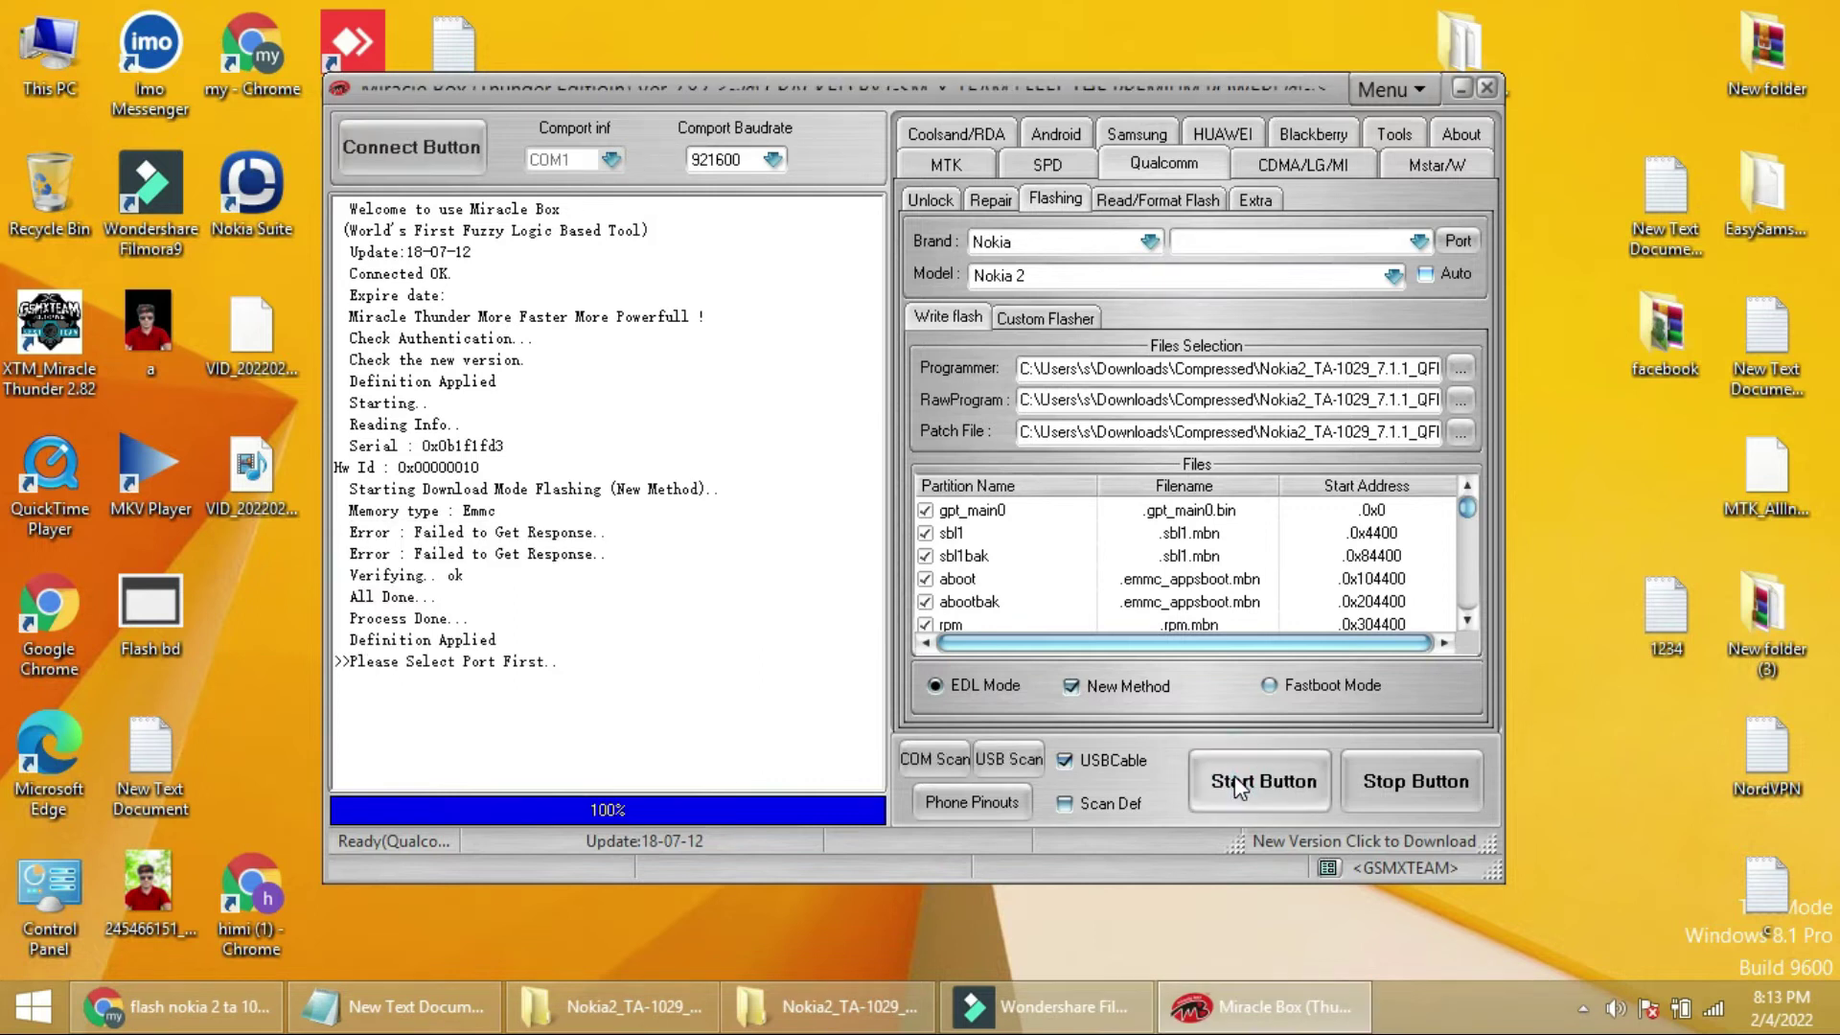
{"action": "left_click", "coordinate": [1239, 783]}
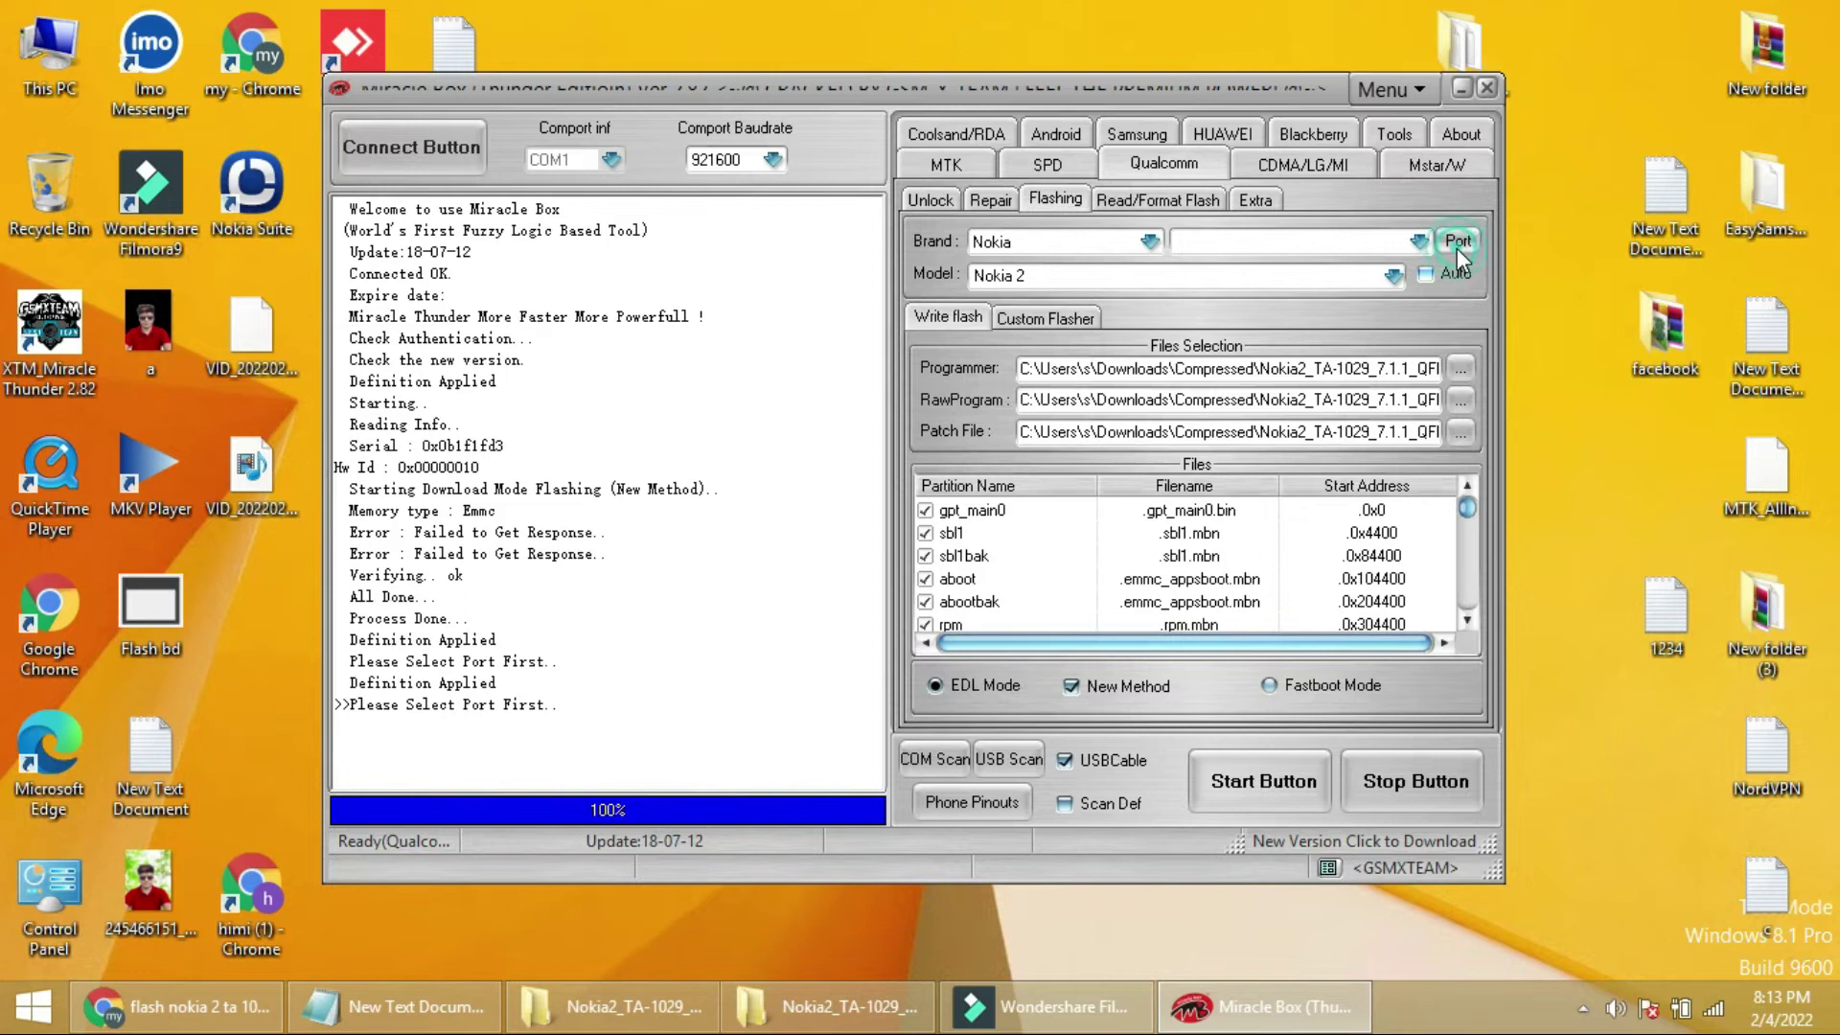
{"action": "left_click", "coordinate": [1418, 246]}
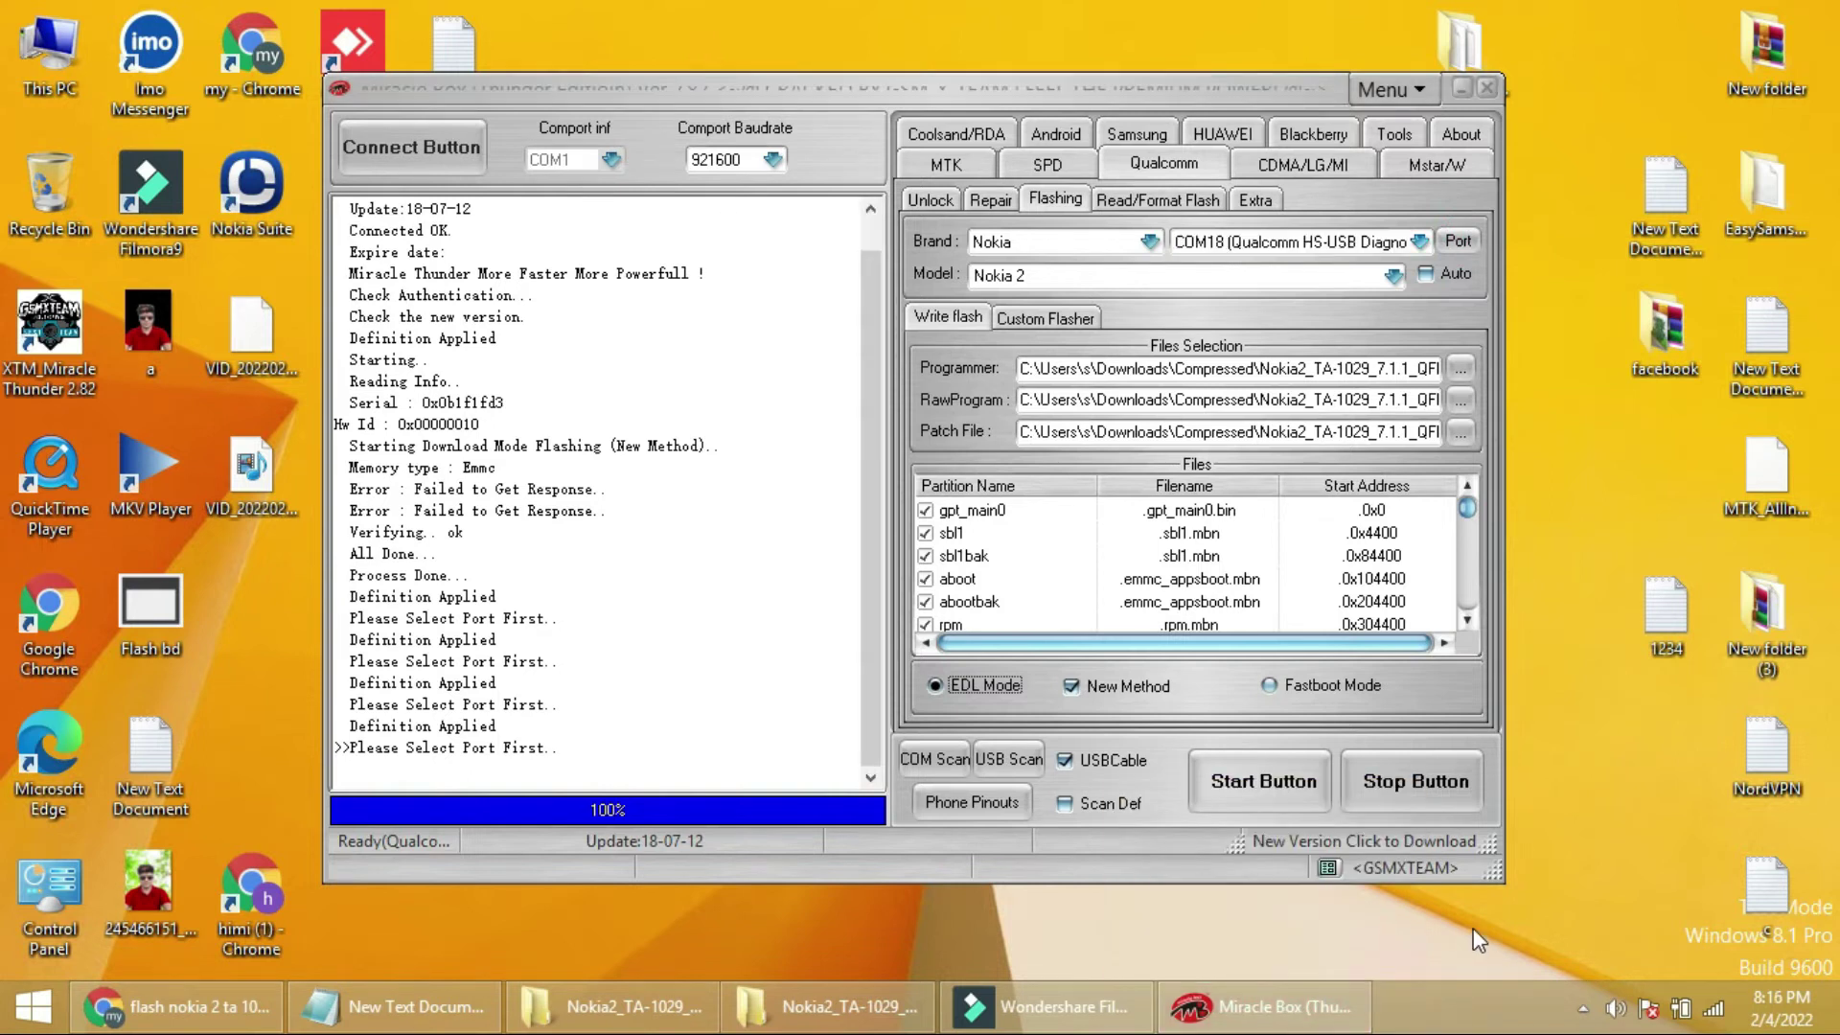
Rescan for port COM18 and try the EDL mode flash with Auto off, and again with Auto on.
{"action": "left_click", "coordinate": [1501, 505]}
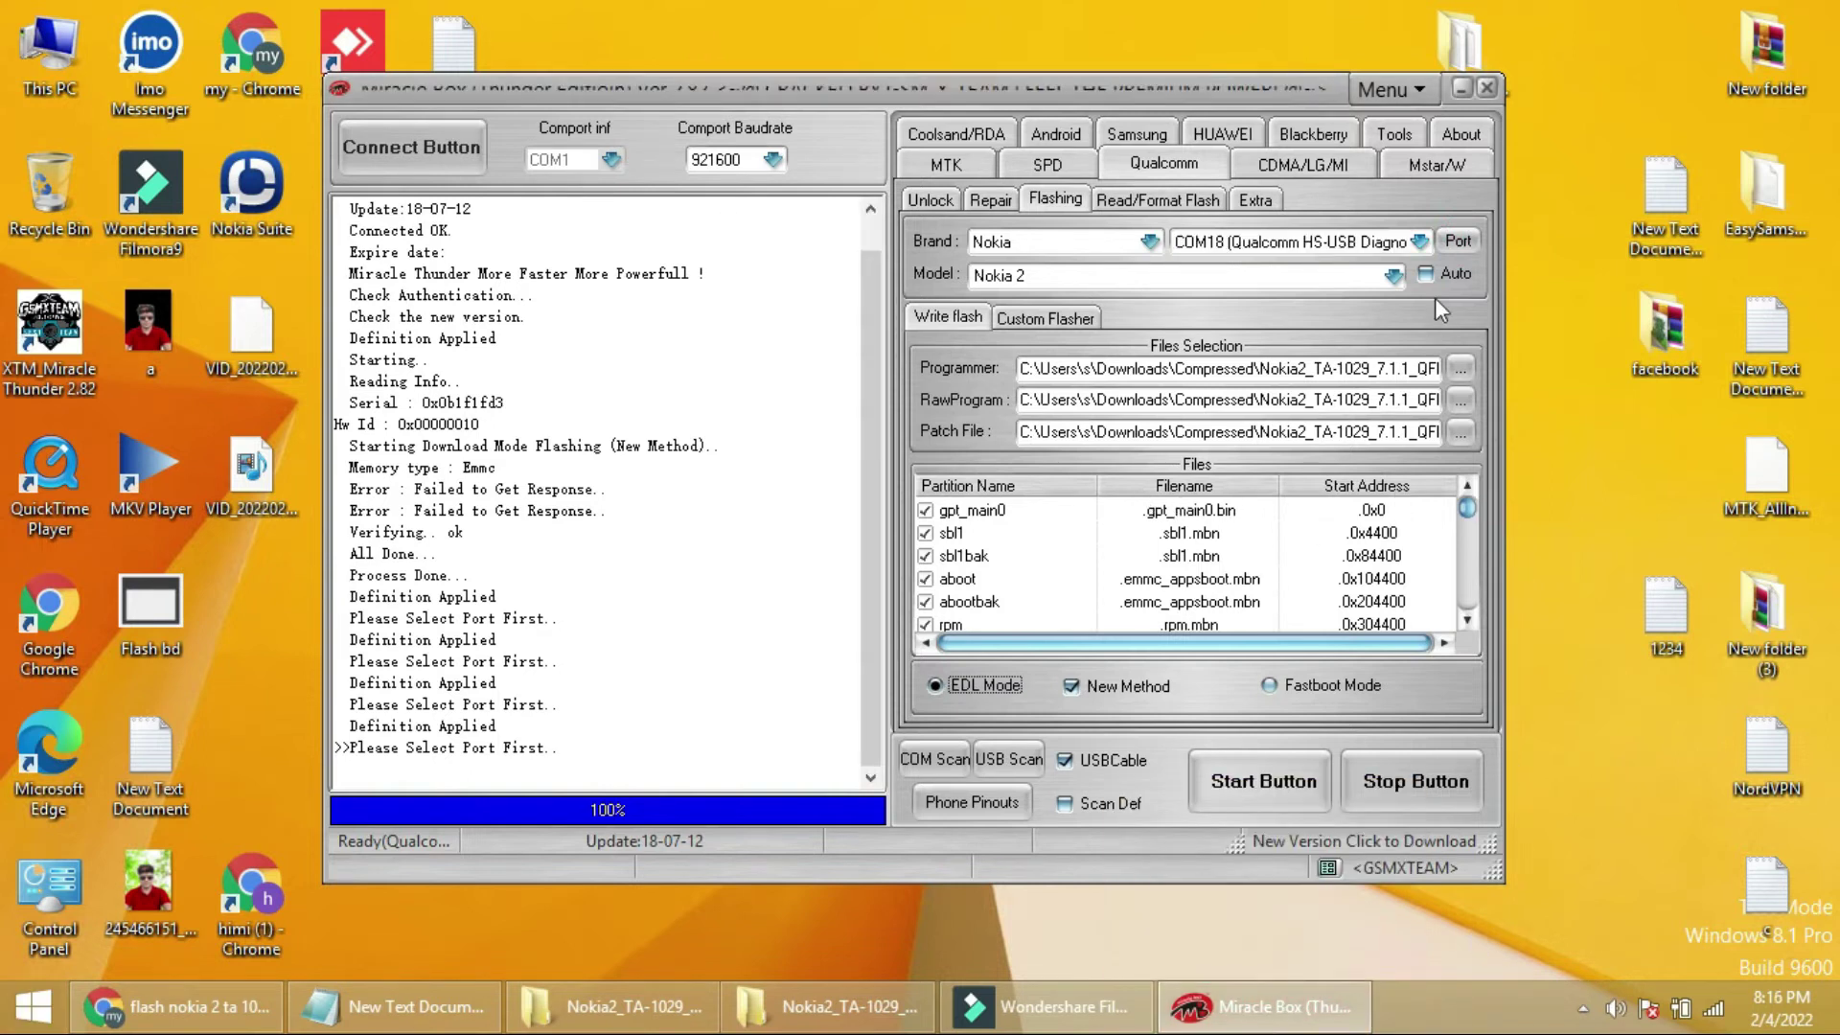
{"action": "left_click", "coordinate": [1456, 239]}
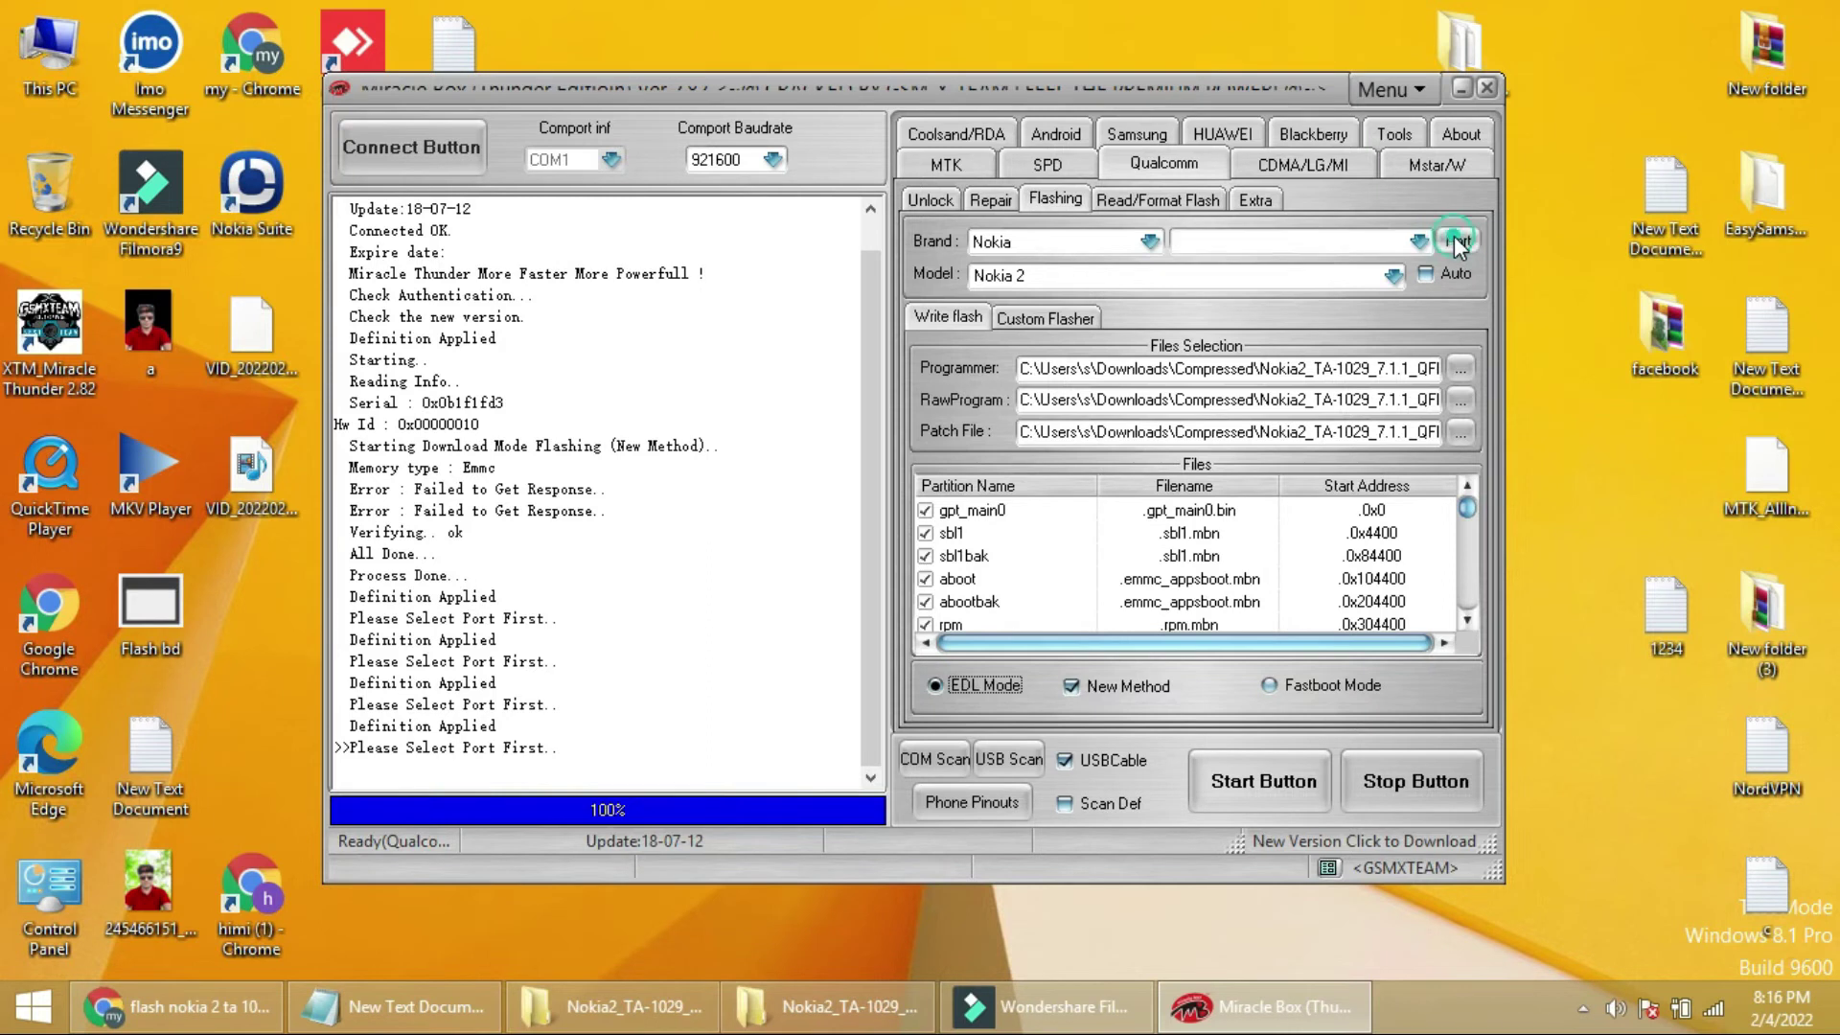
{"action": "left_click", "coordinate": [1280, 805]}
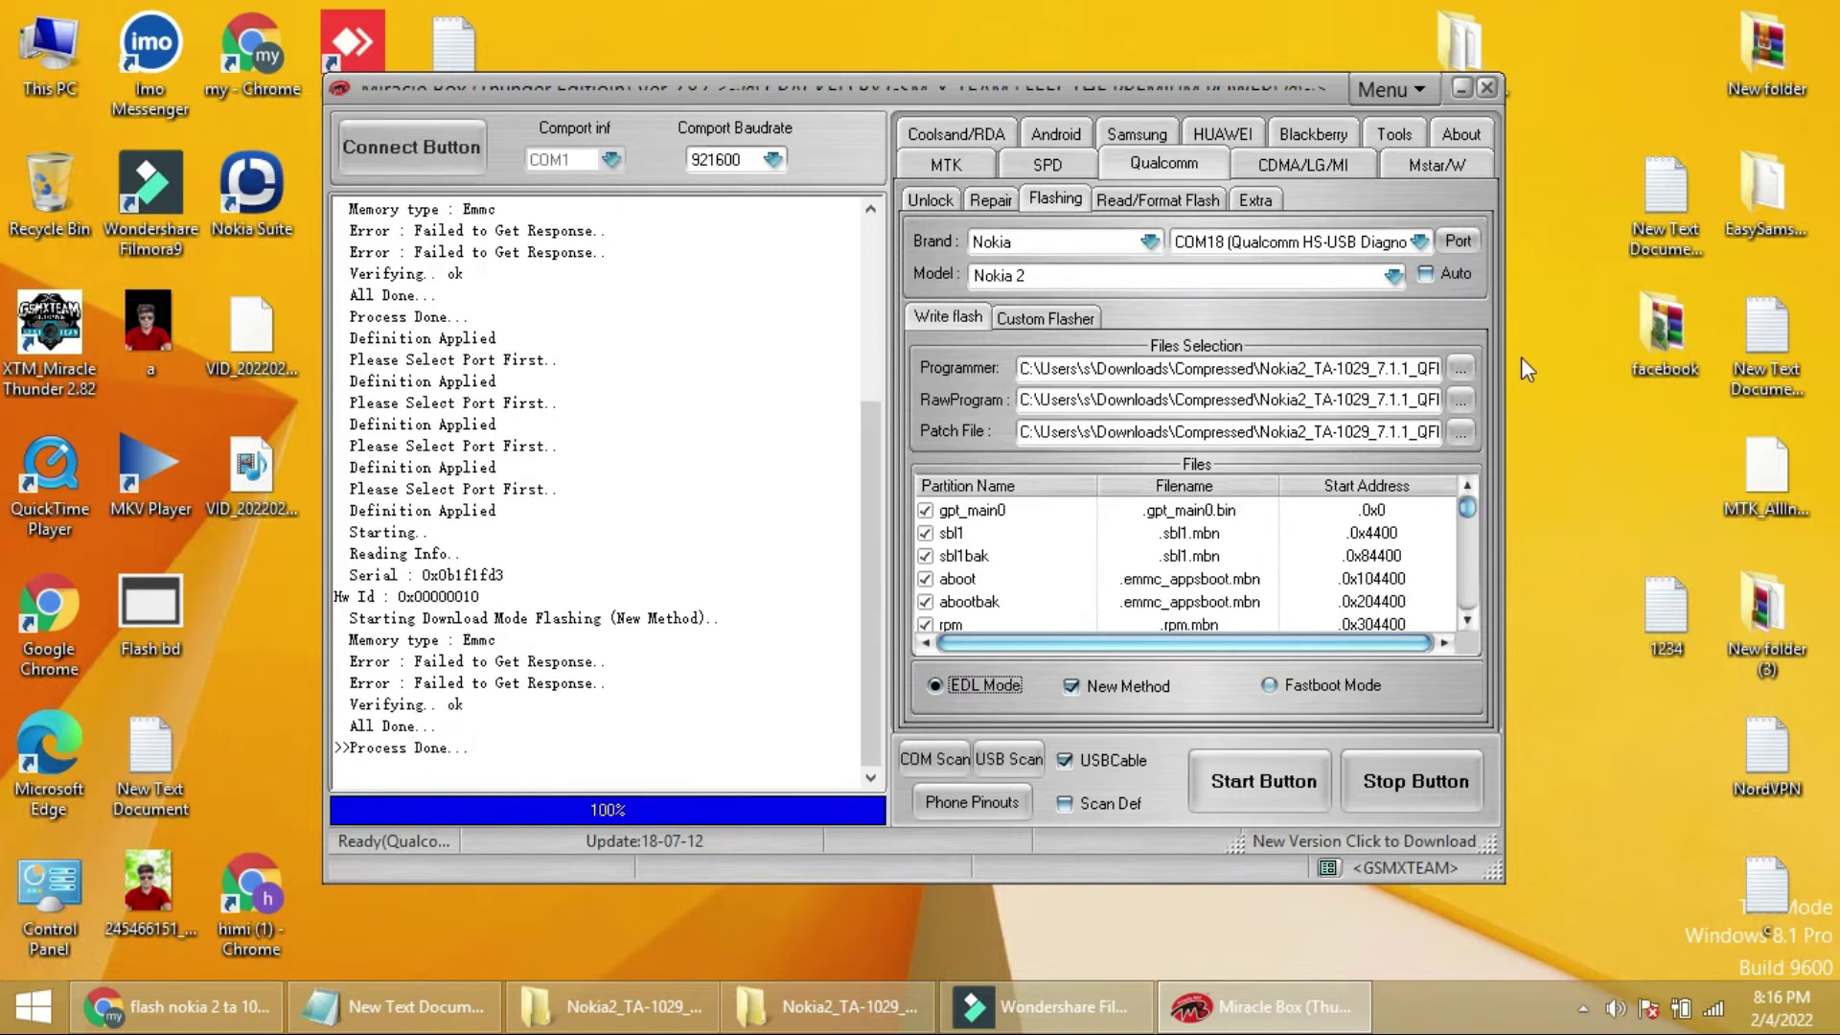
{"action": "left_click", "coordinate": [1427, 275]}
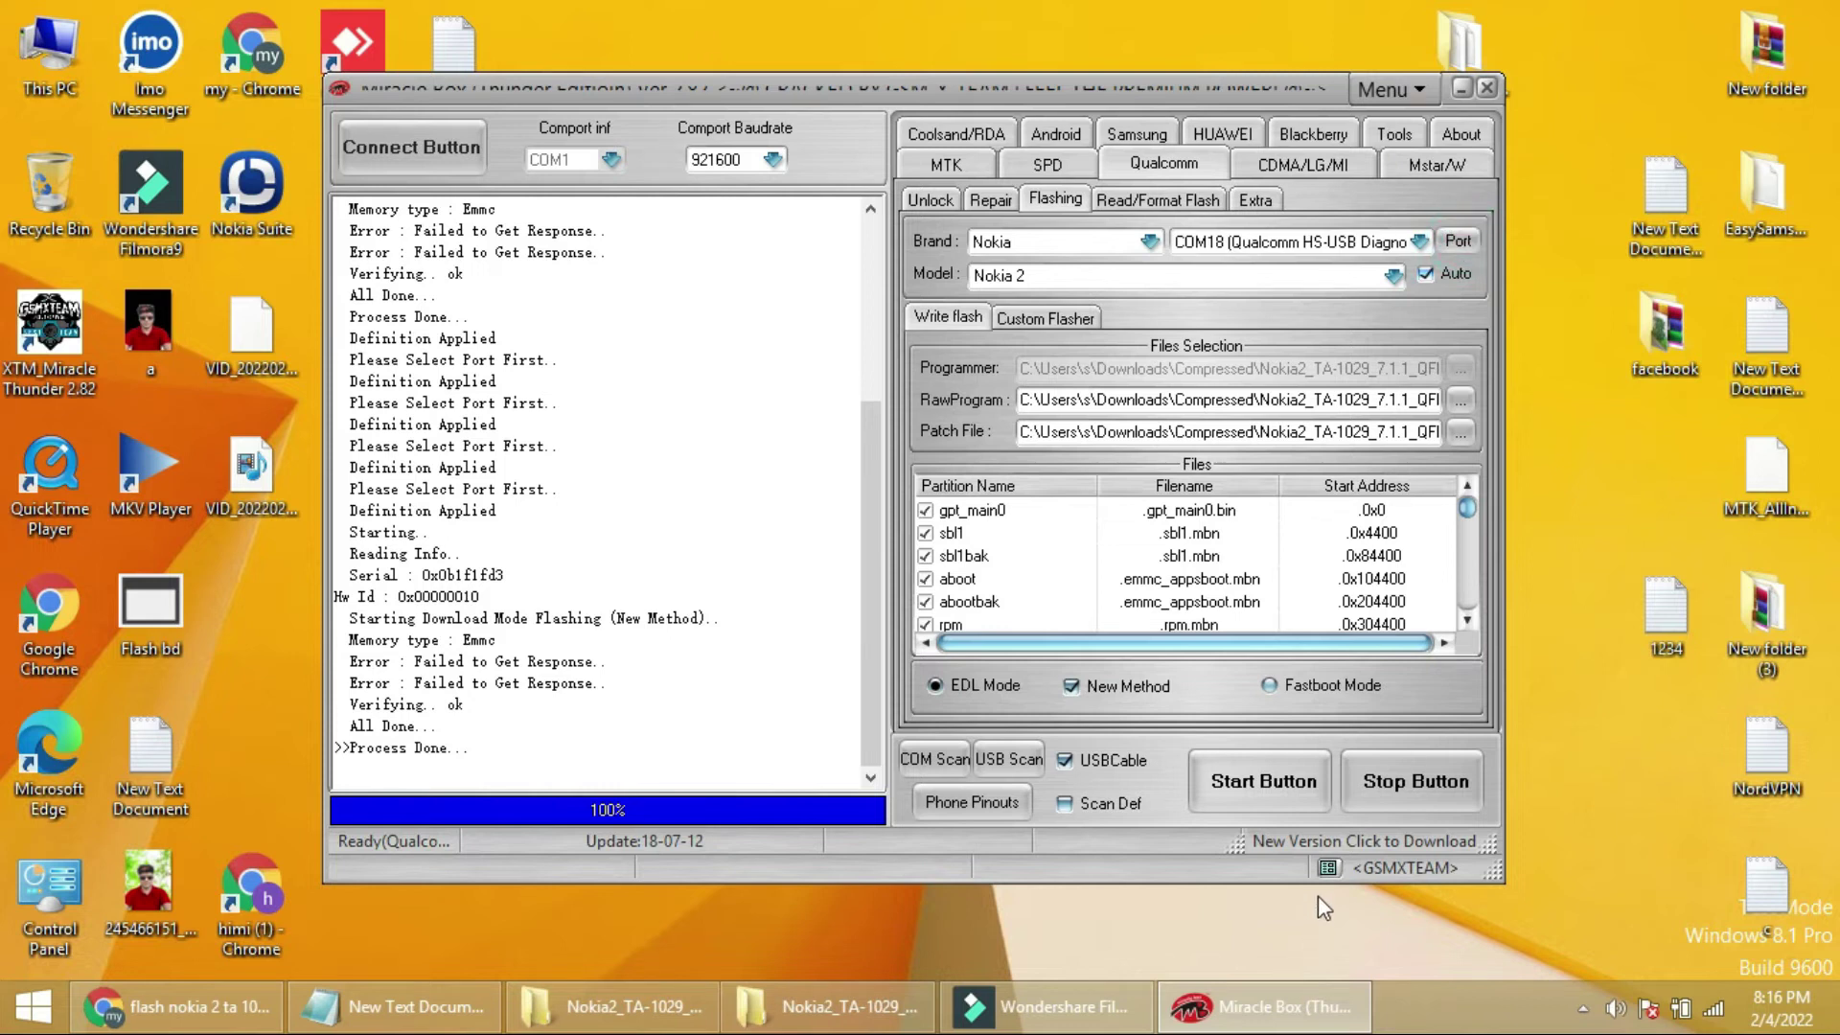
{"action": "left_click", "coordinate": [1292, 772]}
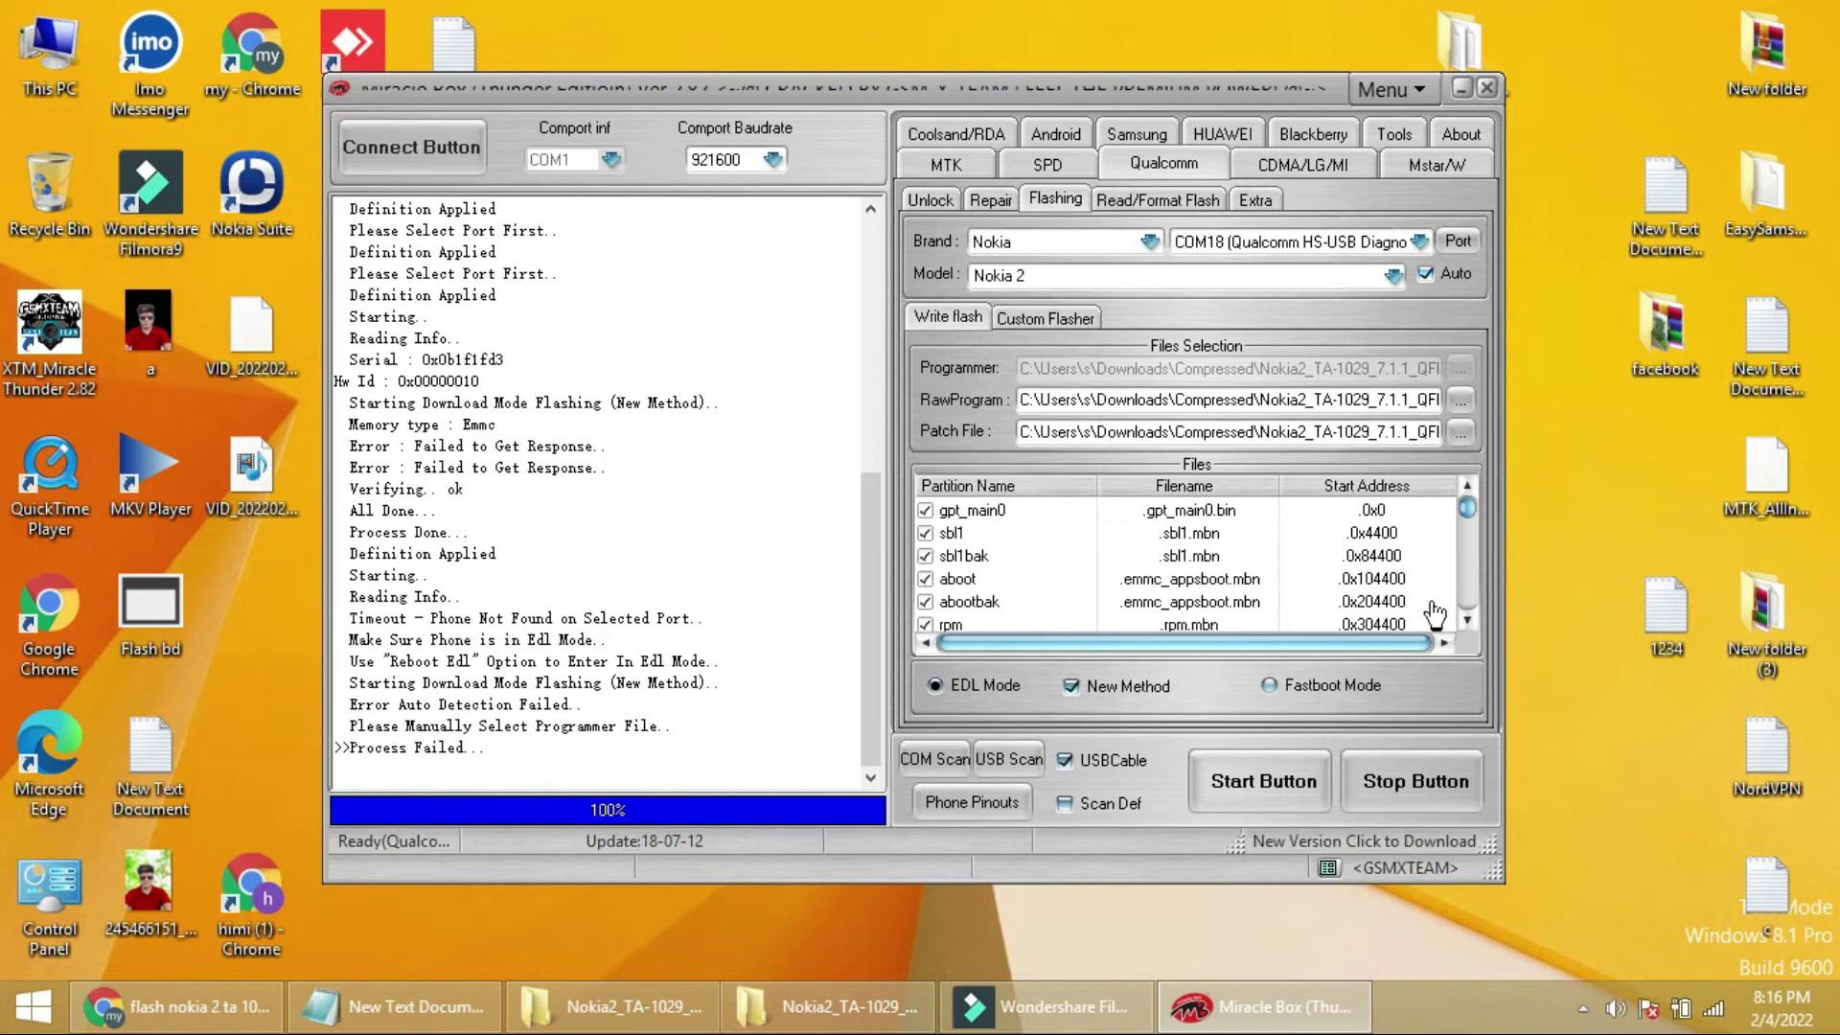
With Auto off, reload prog_emmc_firehose_8909_ddr.mbn as the programmer, rawprogram0 as RawProgram and patch0 as the patch file, and start flashing.
{"action": "left_click", "coordinate": [1441, 278]}
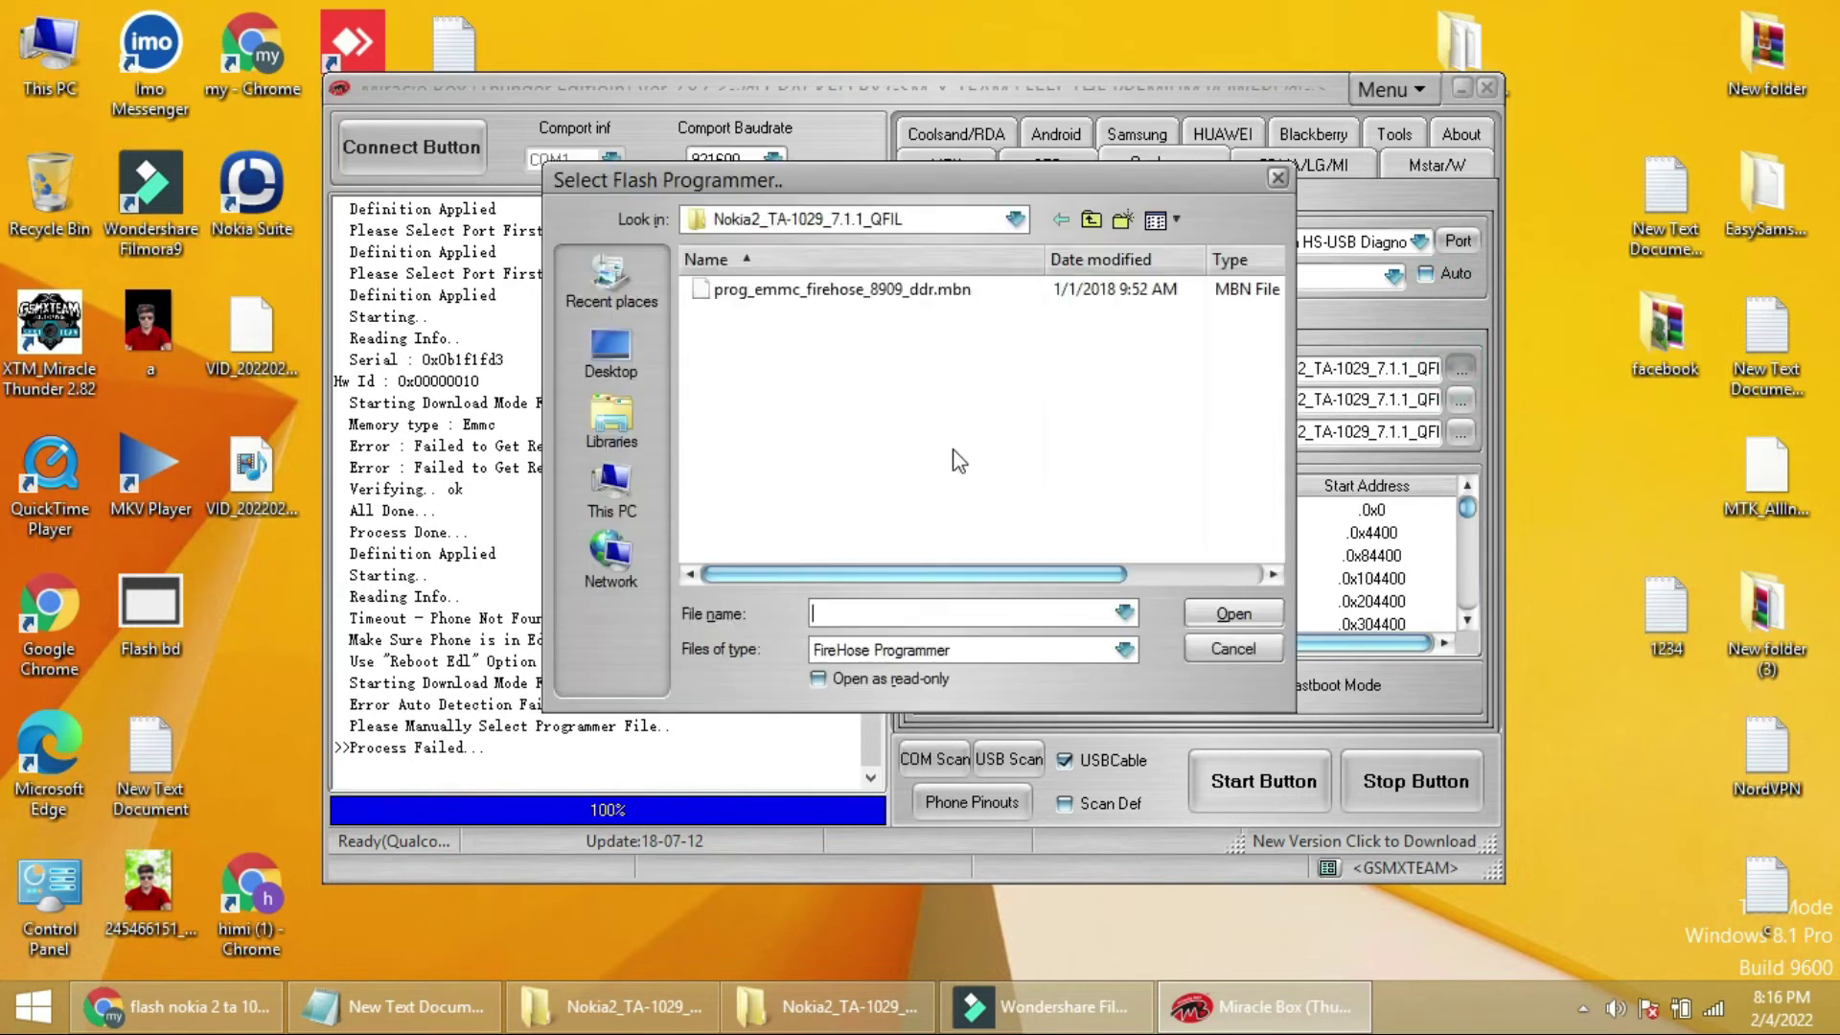
{"action": "double_click", "coordinate": [790, 282]}
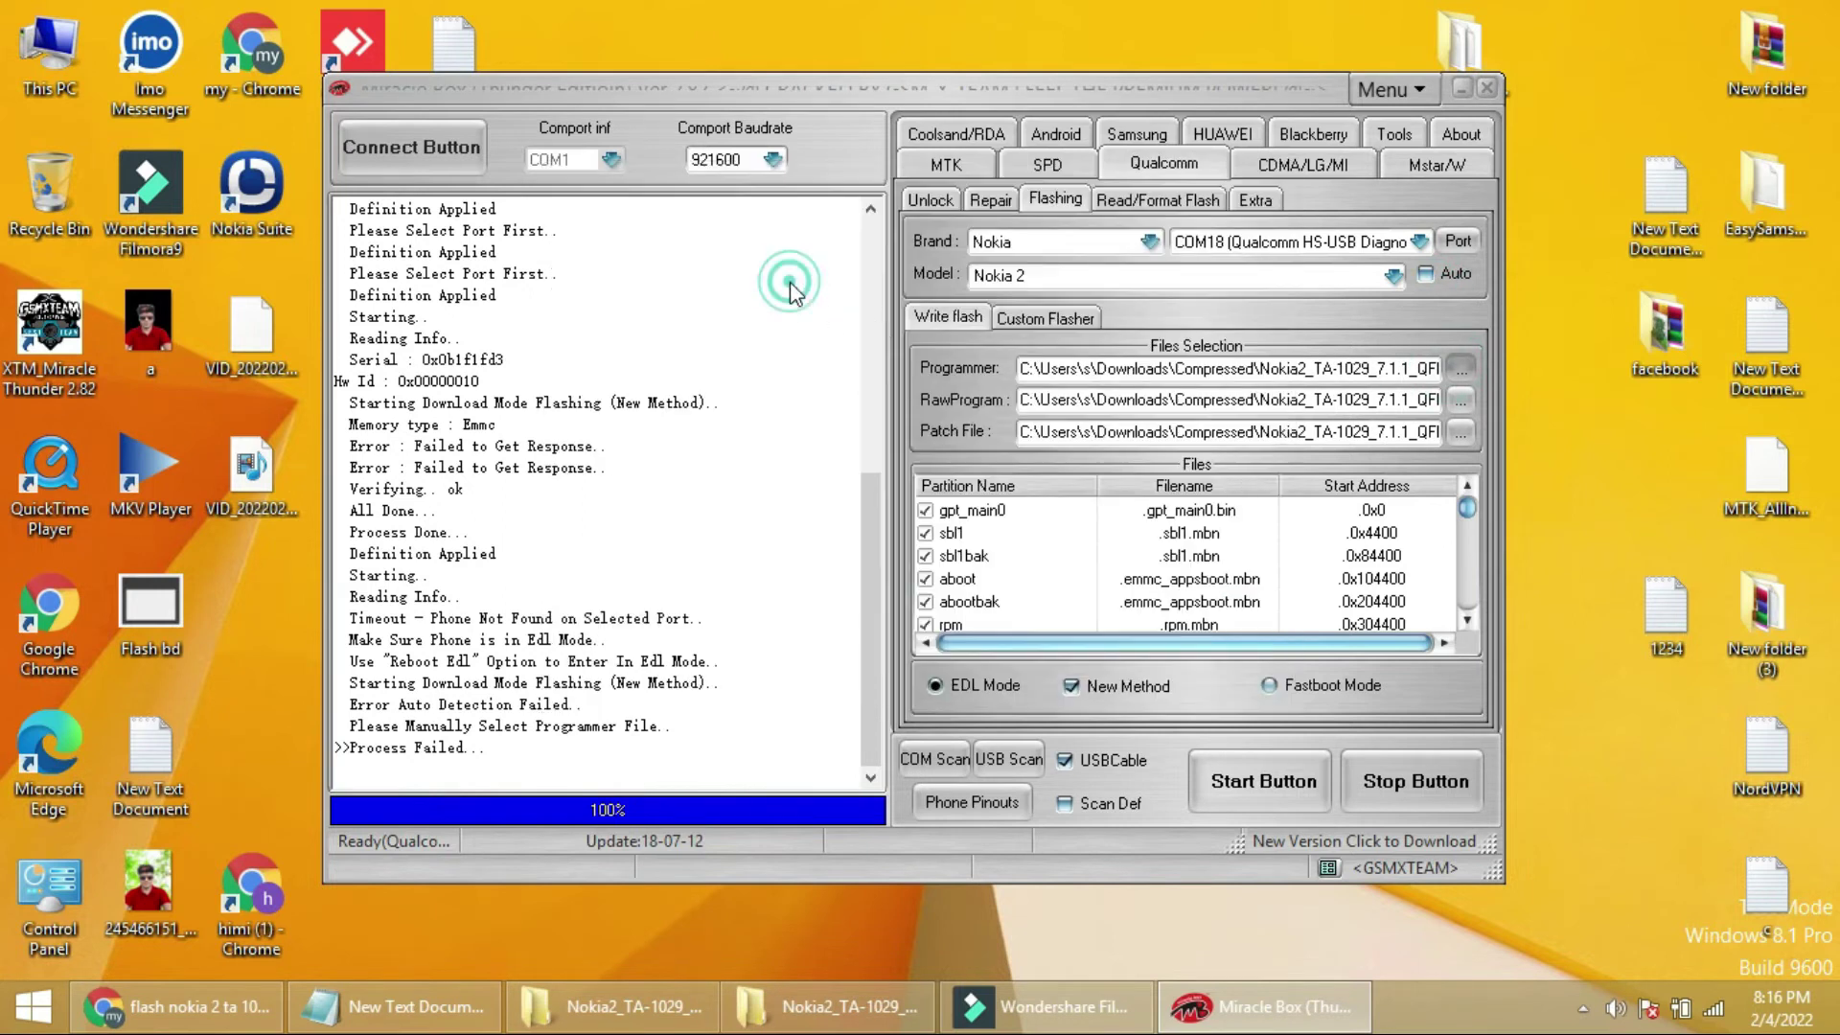
{"action": "left_click", "coordinate": [1460, 400]}
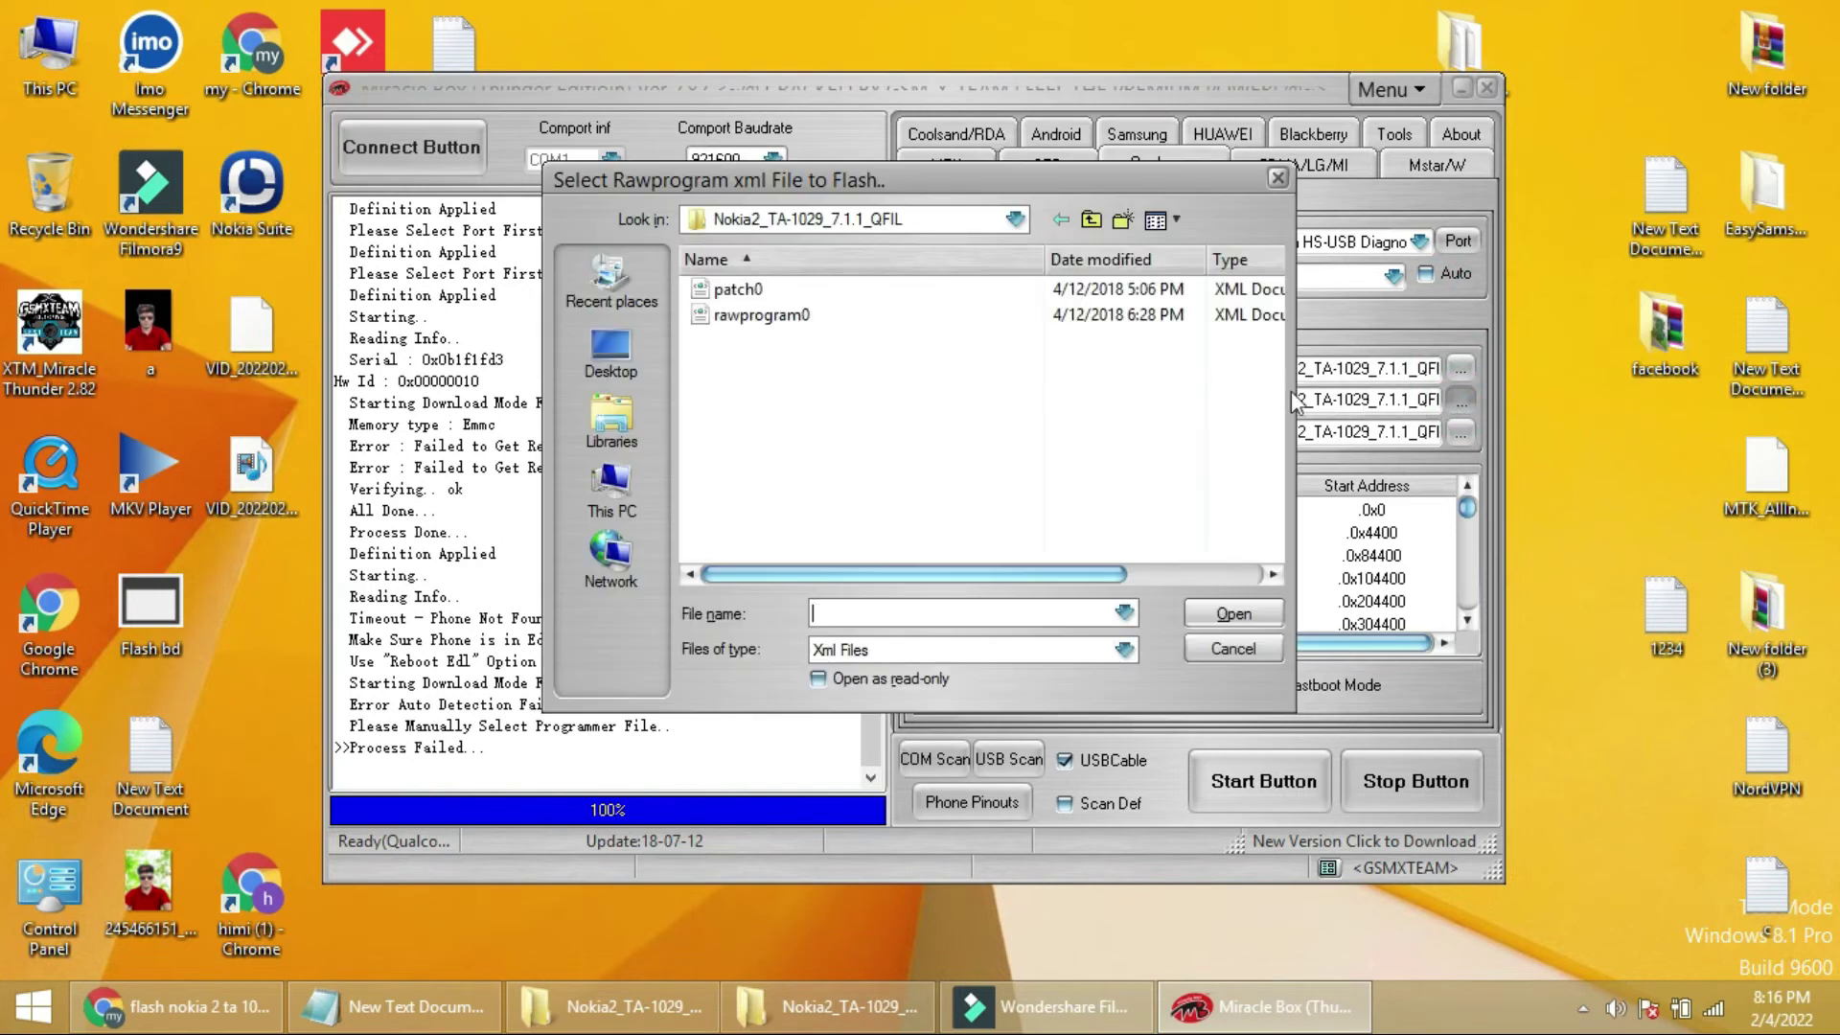
{"action": "double_click", "coordinate": [743, 316]}
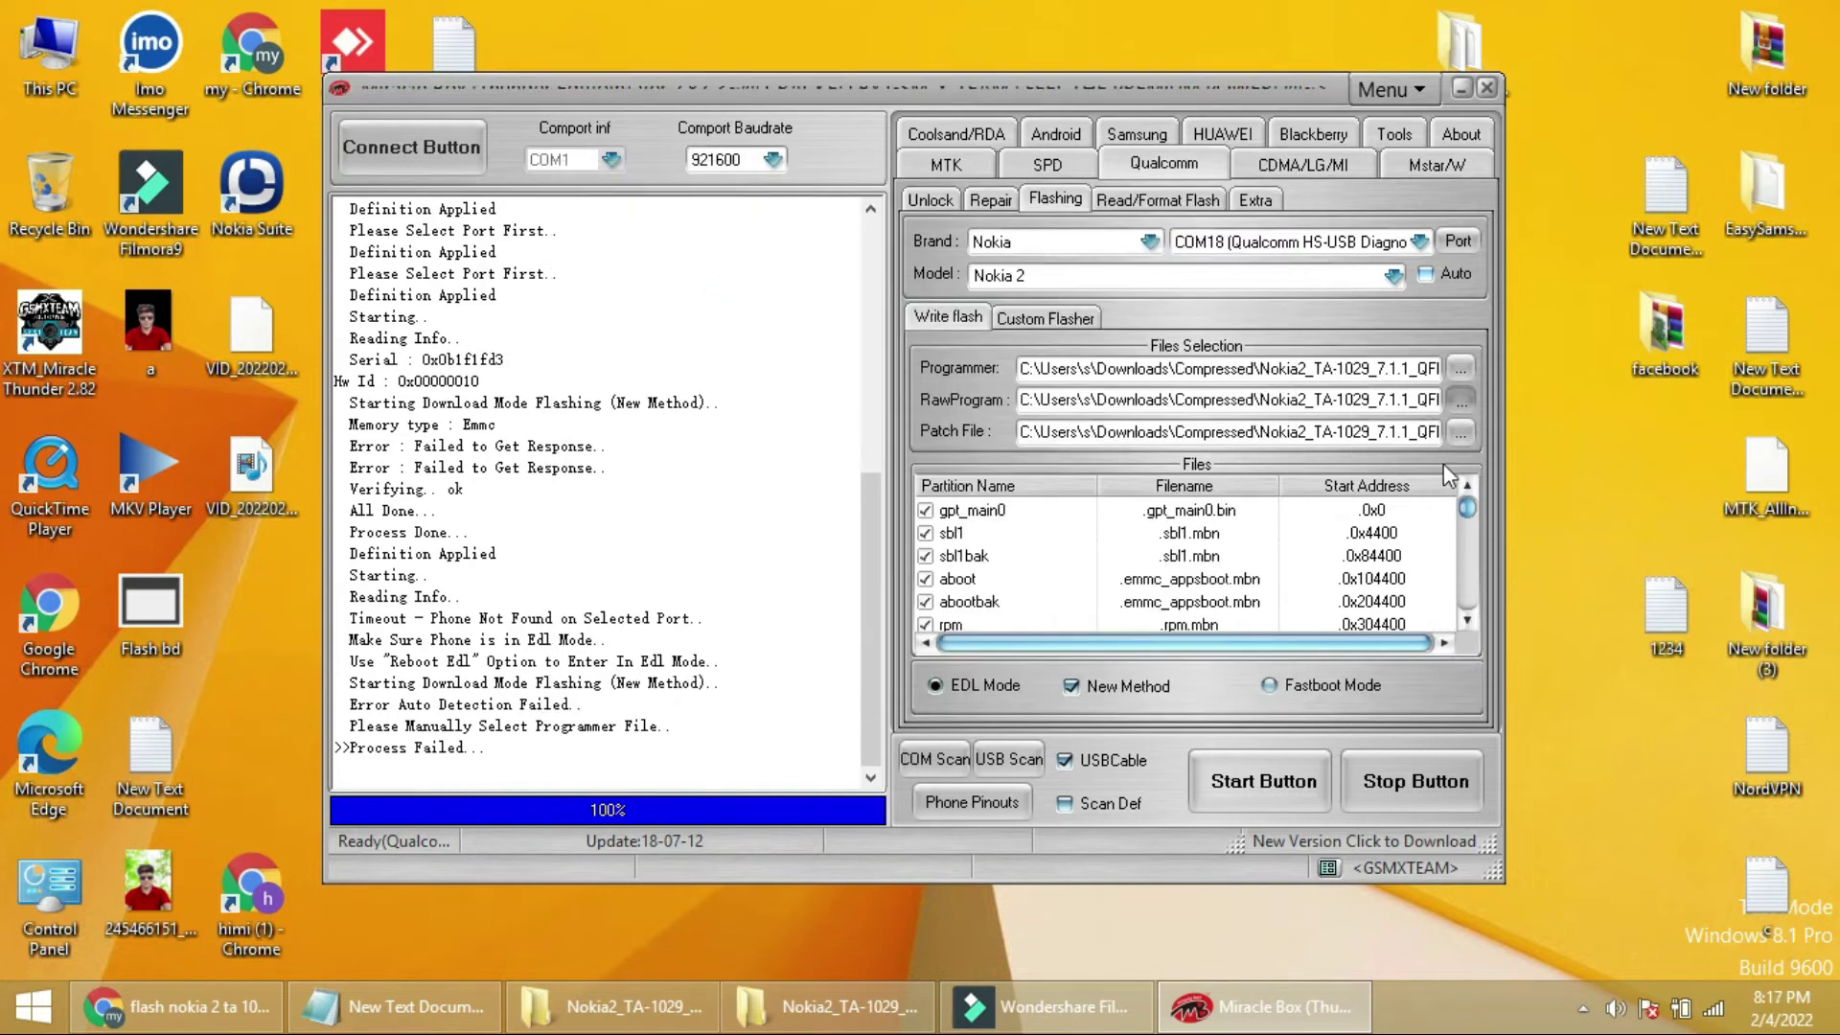
{"action": "left_click", "coordinate": [1462, 437]}
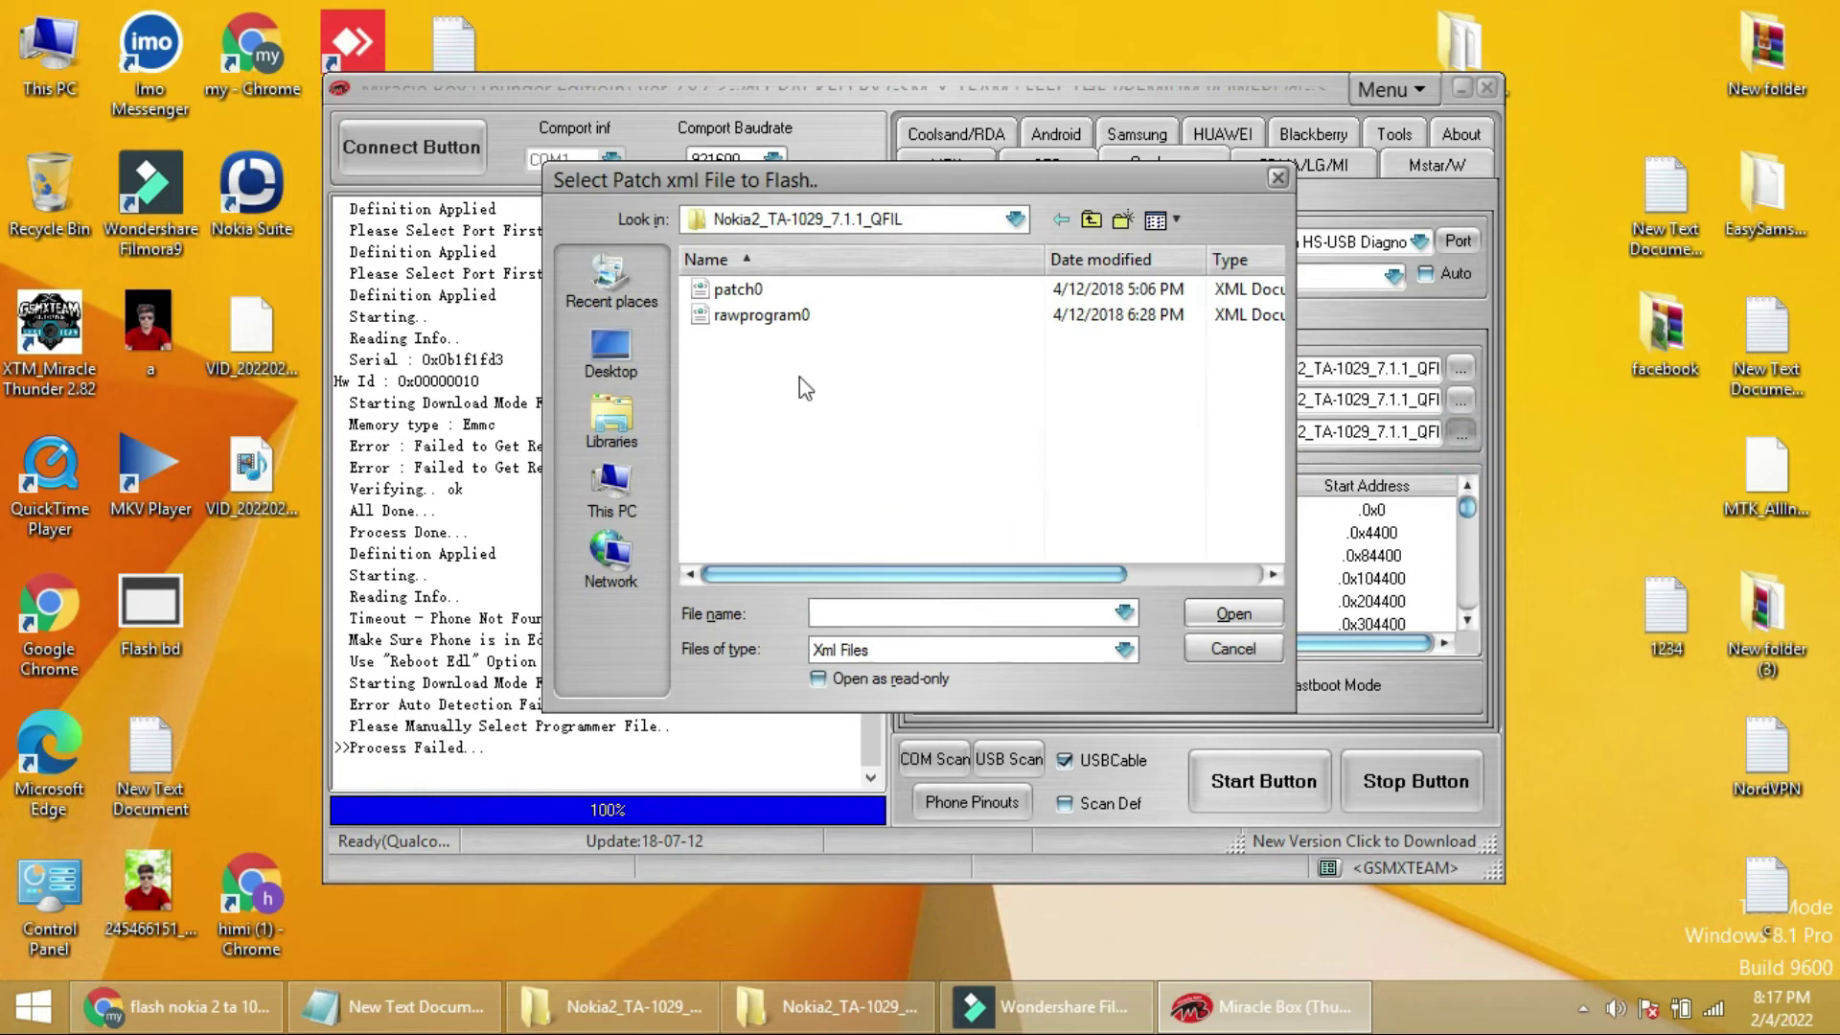
{"action": "double_click", "coordinate": [738, 289]}
{"action": "left_click", "coordinate": [1274, 780]}
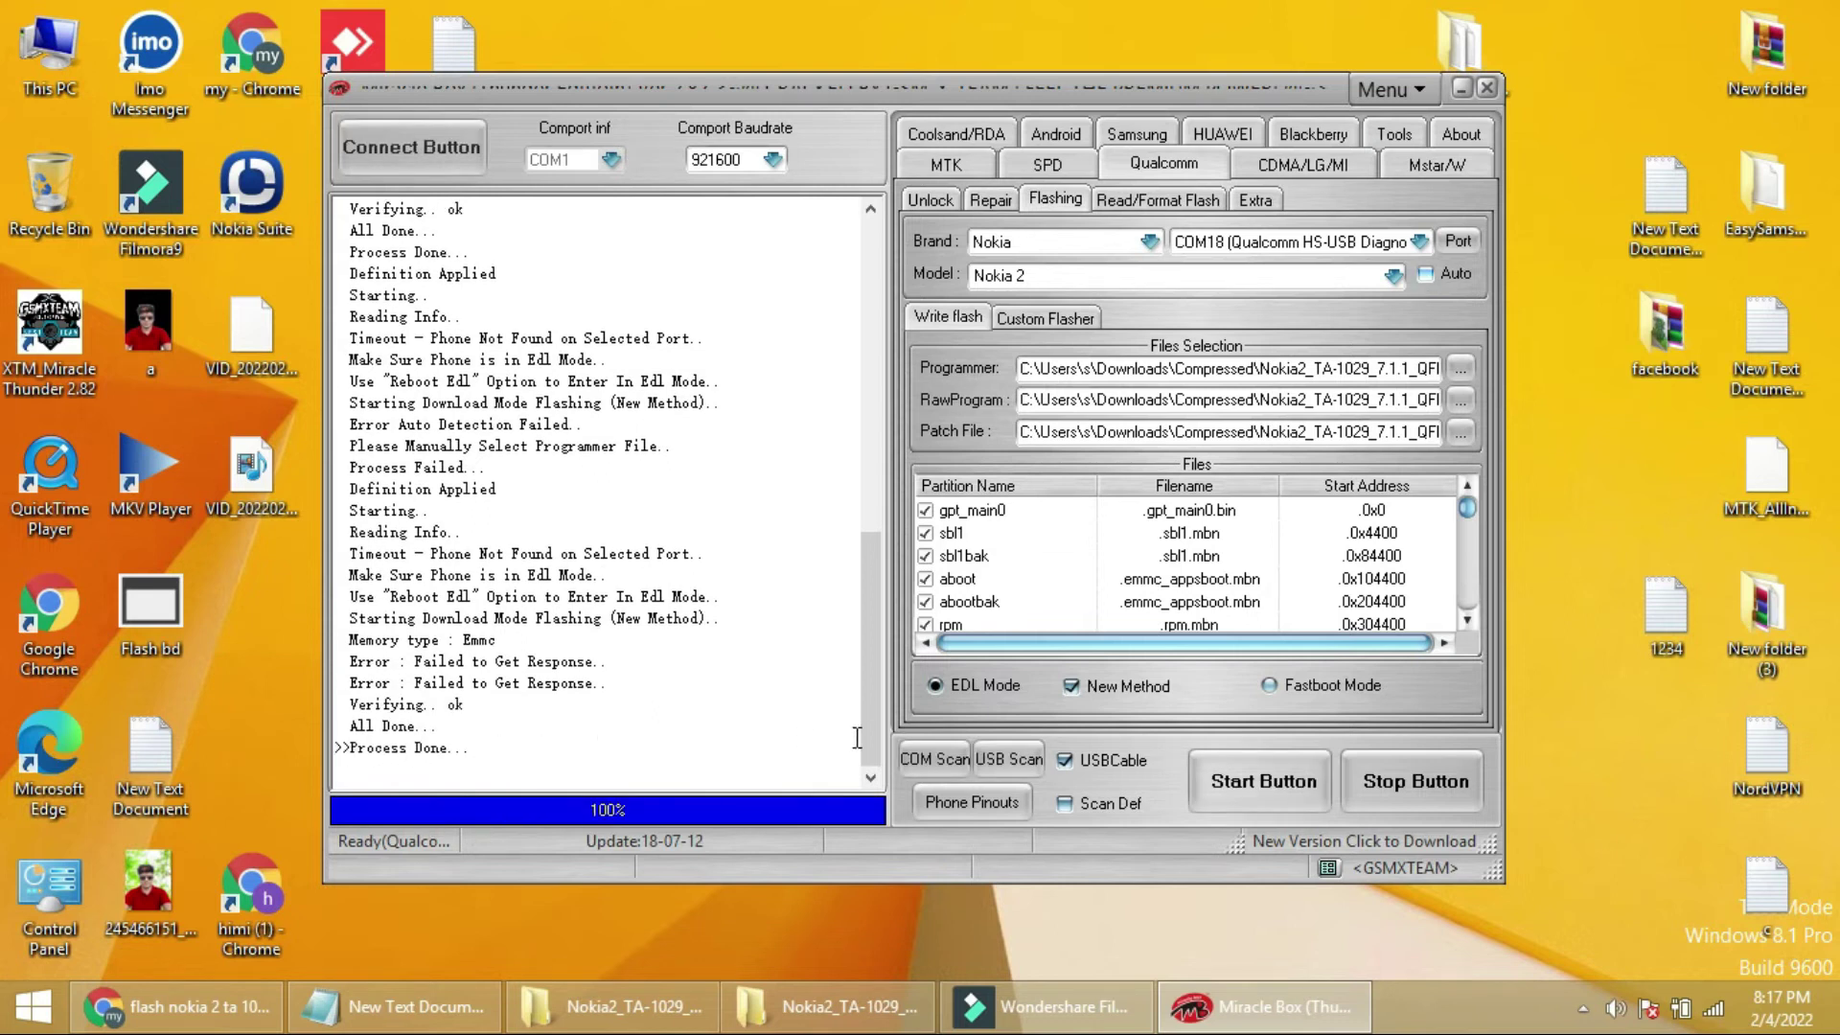
Retry the flash with Auto turned on and highlight the log line about manually selecting the programmer file.
{"action": "left_click", "coordinate": [1426, 274]}
{"action": "left_click", "coordinate": [1290, 781]}
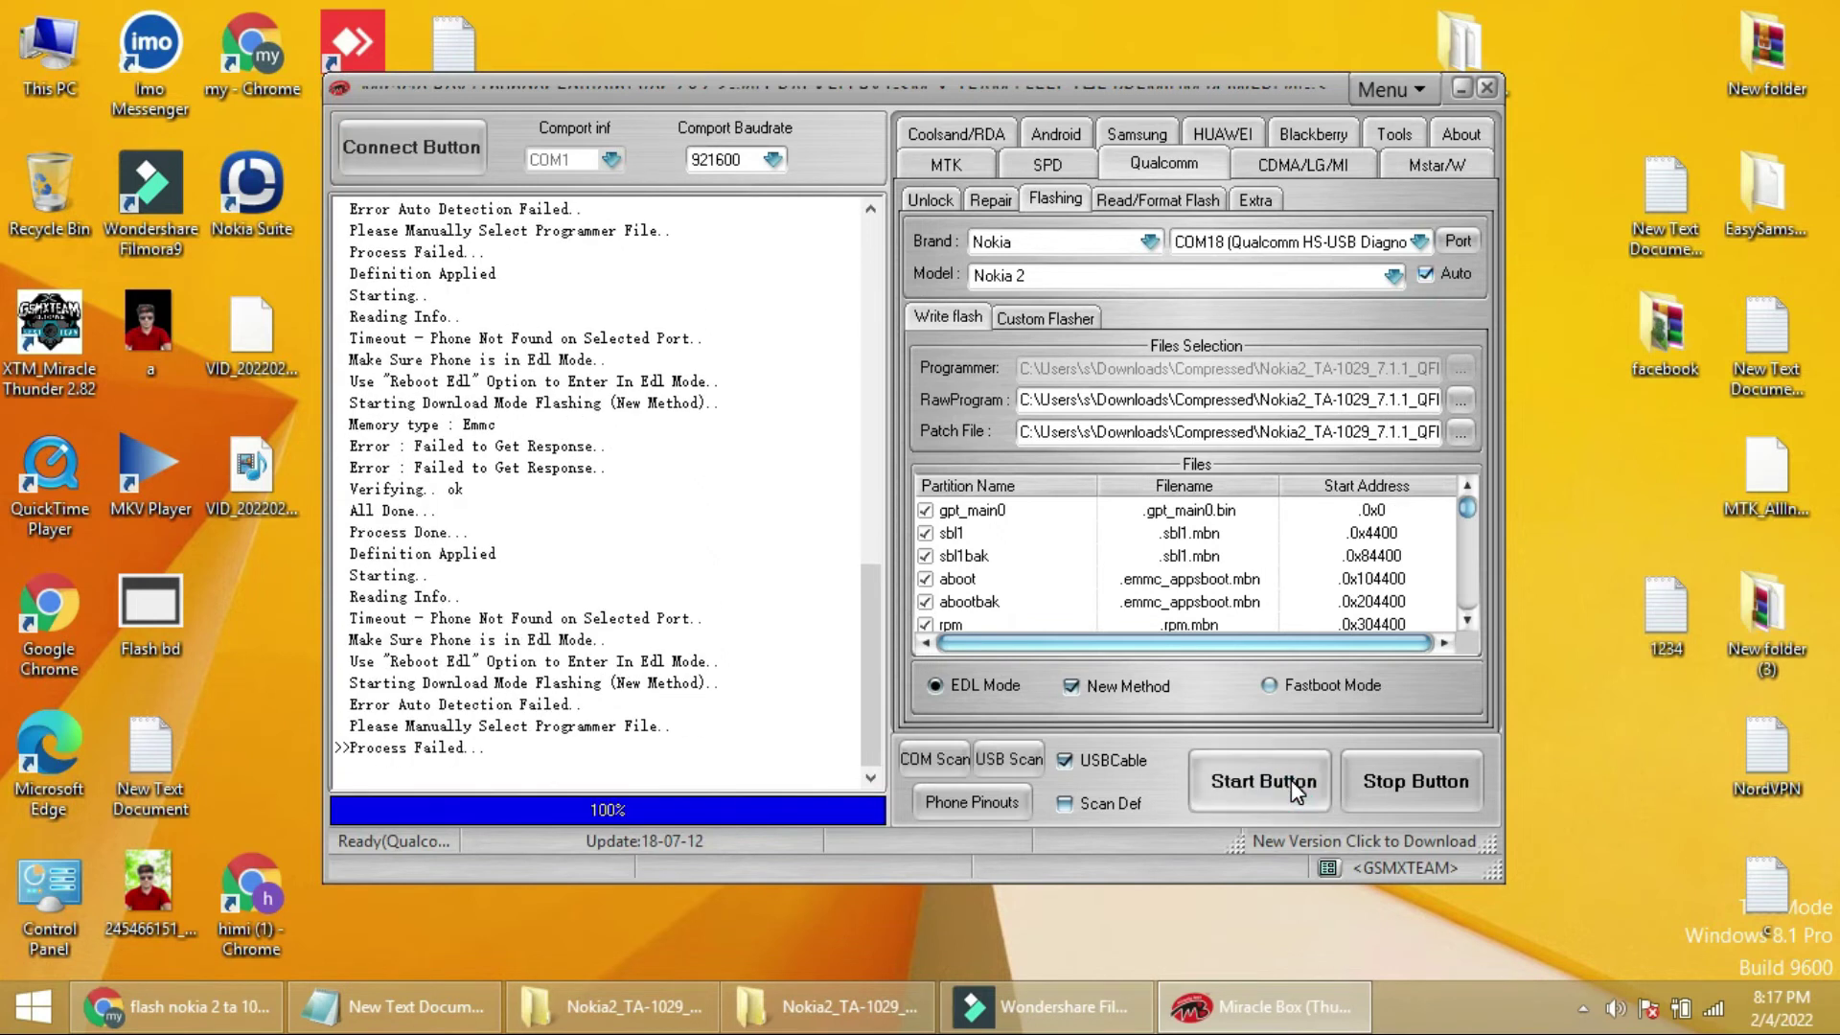
{"action": "left_click_drag", "start_coordinate": [350, 726], "coordinate": [656, 732]}
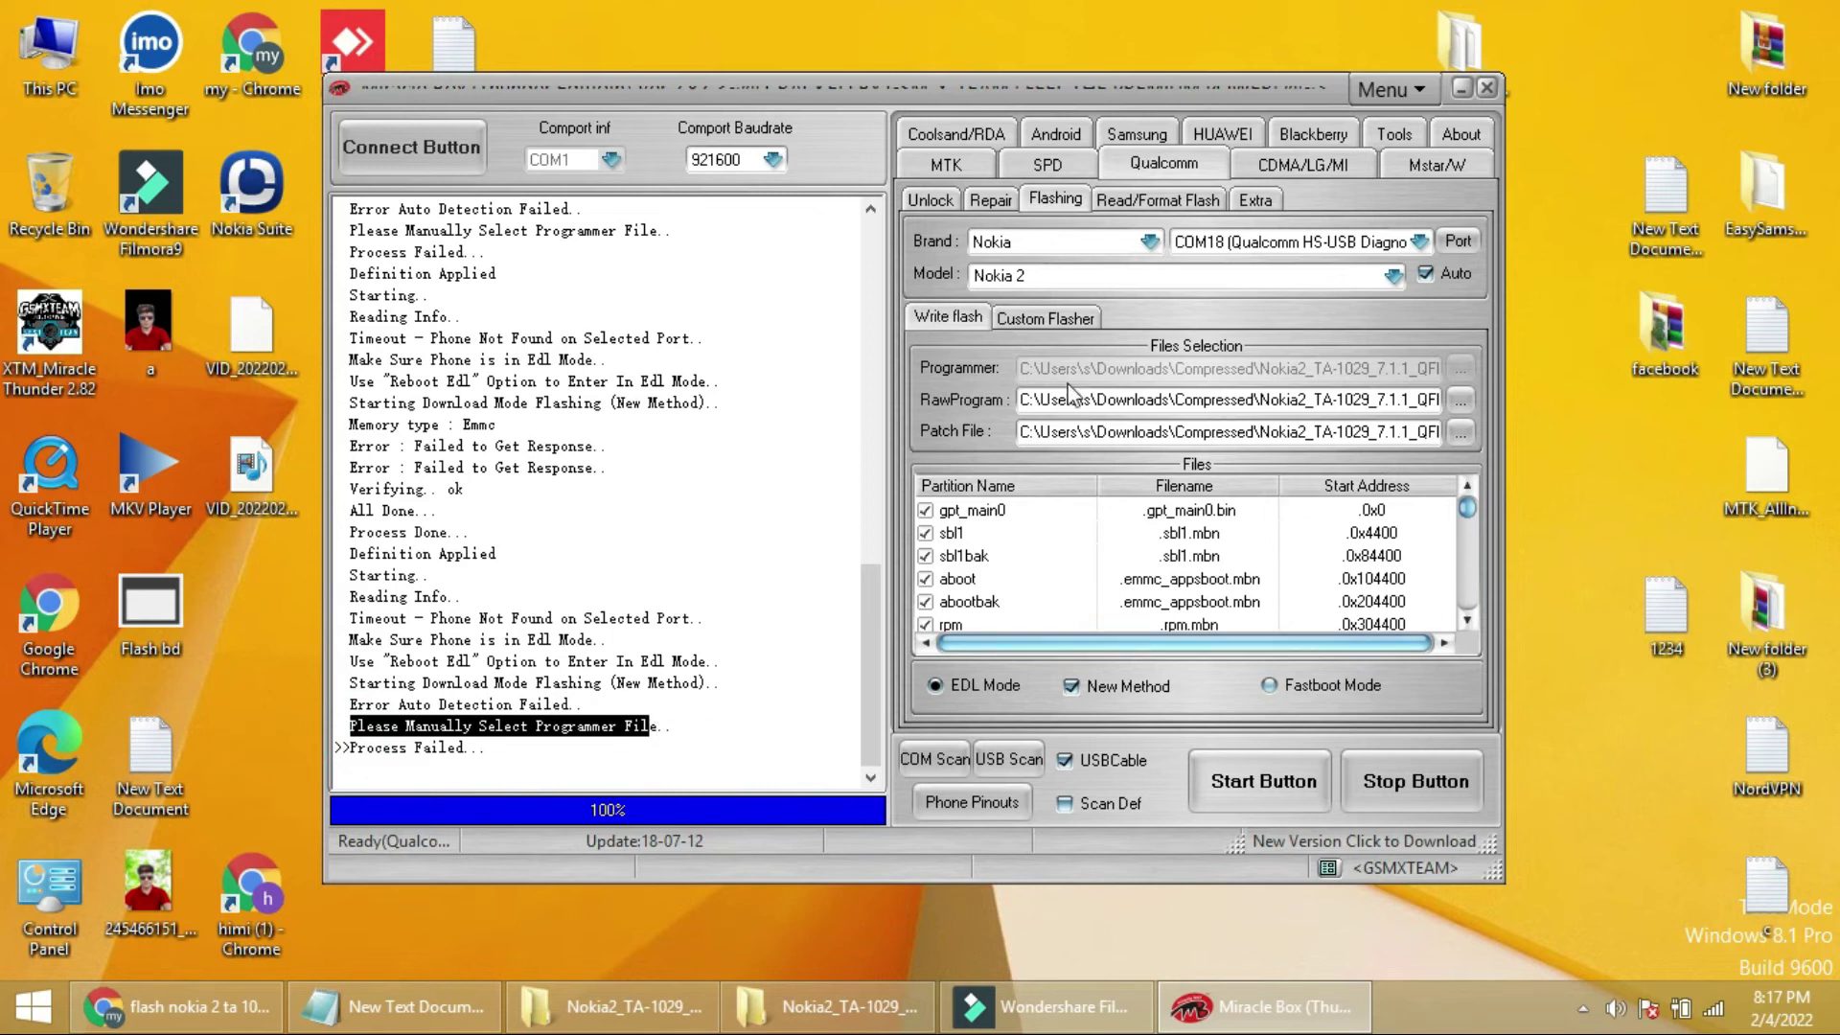
Turn off Auto and browse for a flash programmer through the Nokia 2 Dual SIM TA-1029 Dead Boot Repair folder to Security backup.
{"action": "left_click", "coordinate": [1432, 275]}
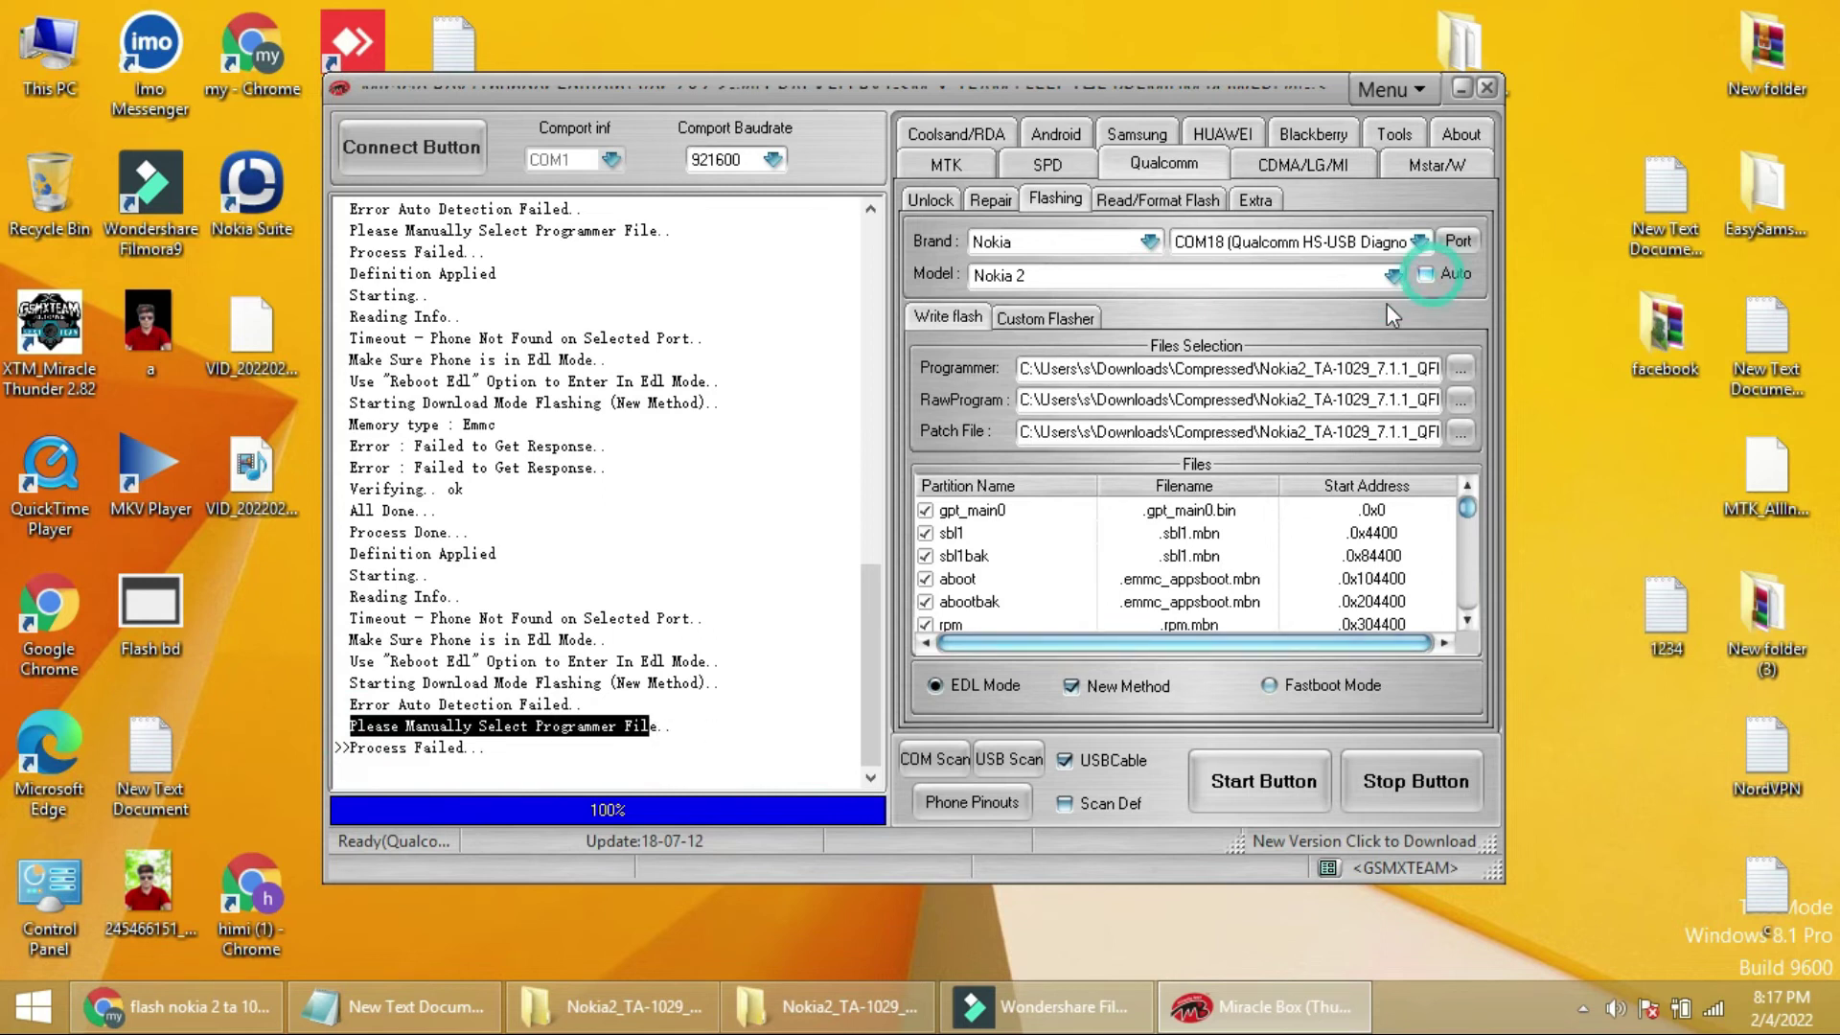
{"action": "left_click", "coordinate": [1471, 370]}
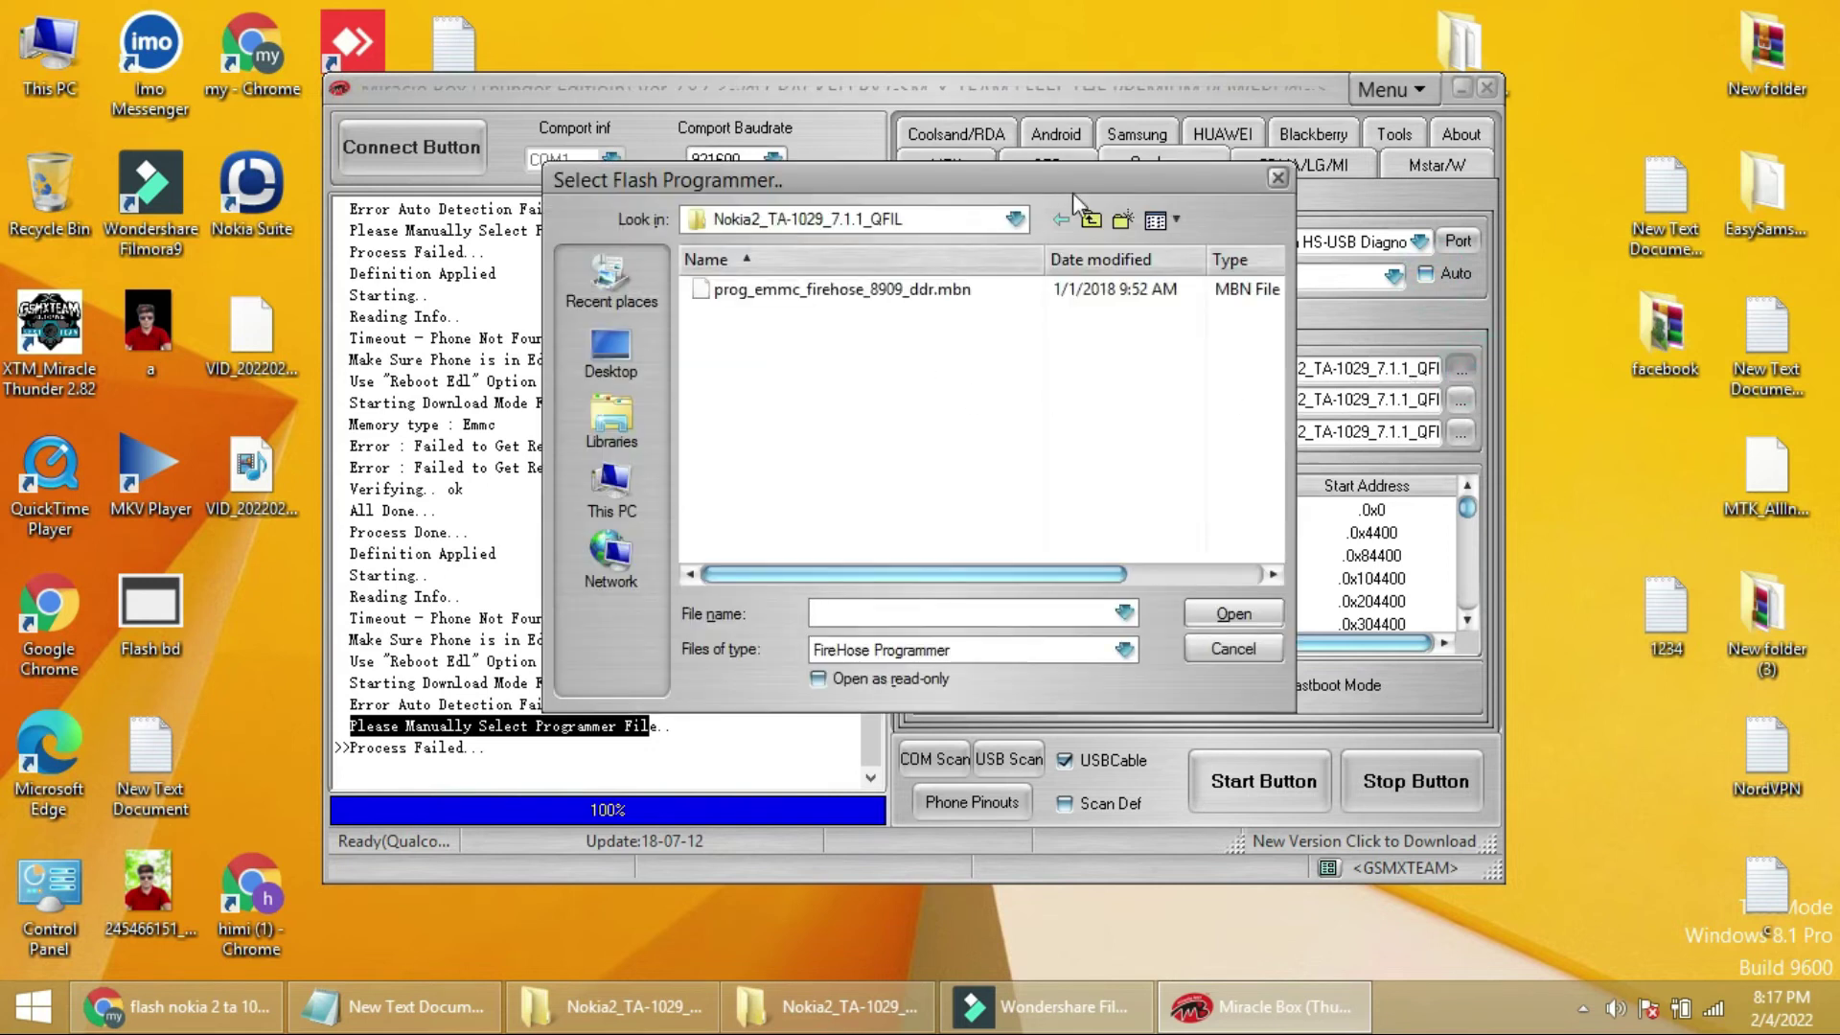
{"action": "left_click", "coordinate": [1090, 220]}
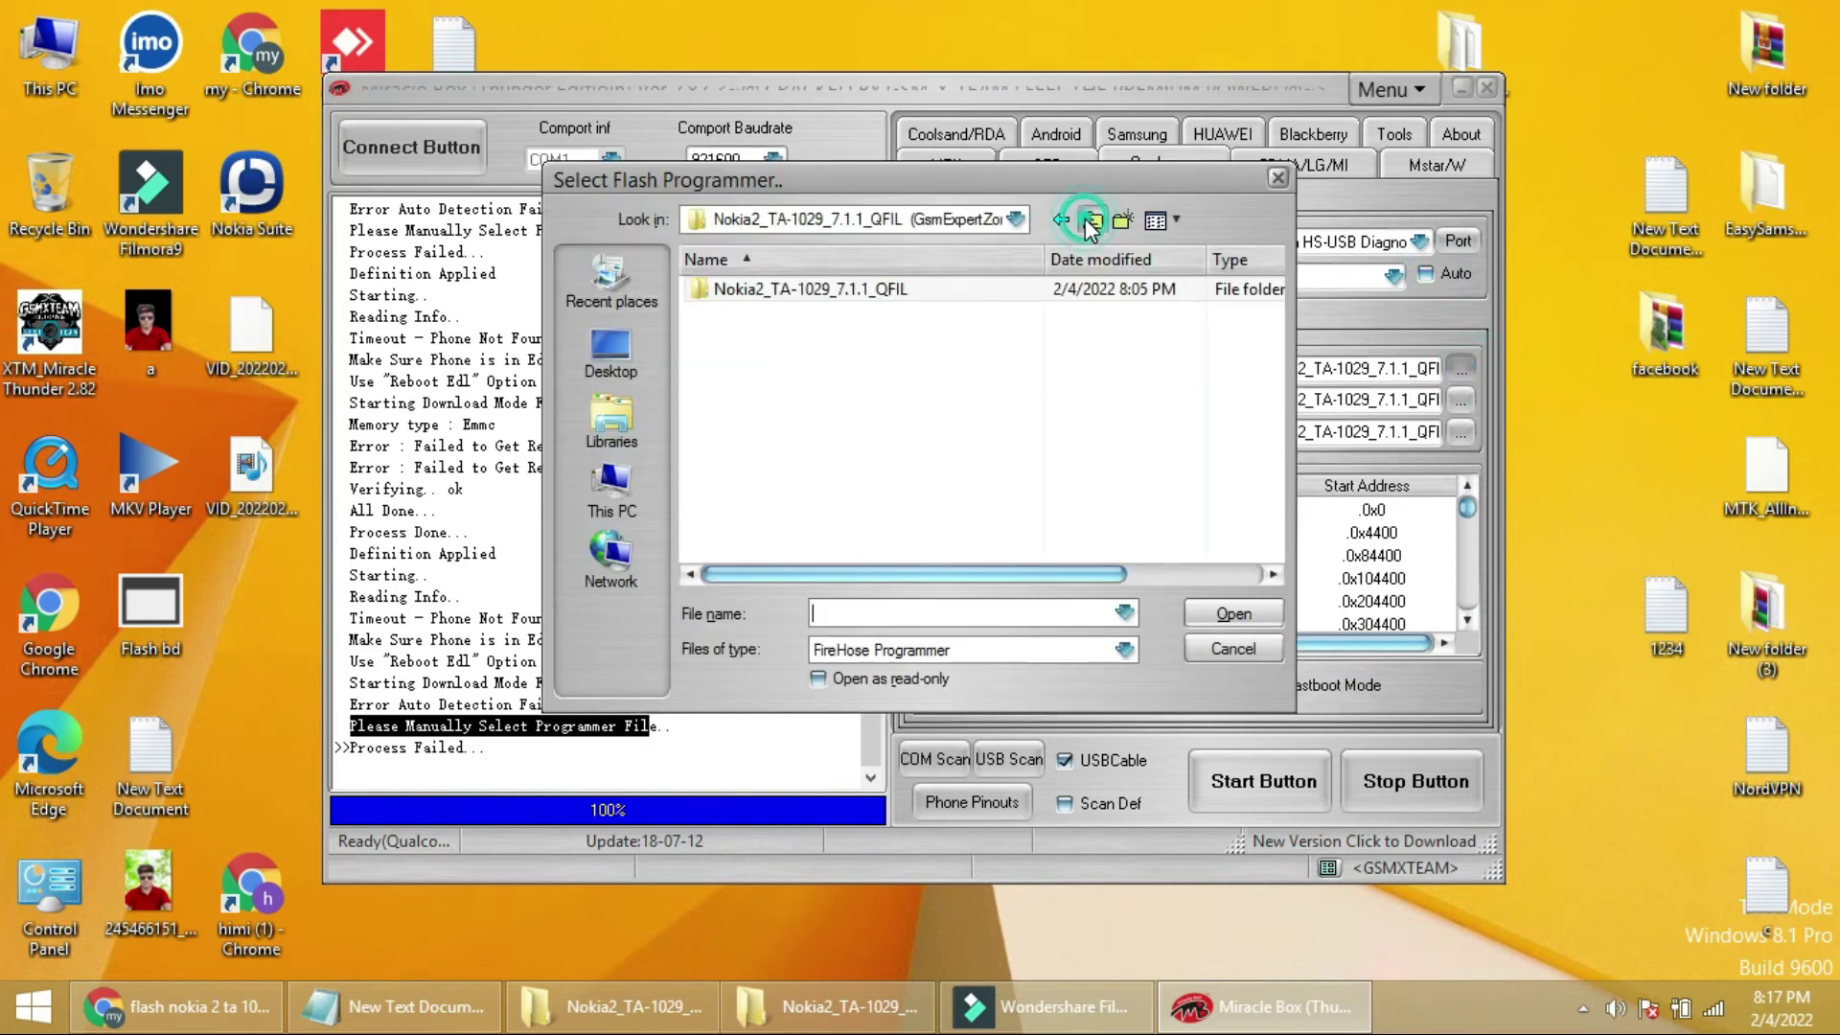
{"action": "left_click", "coordinate": [1091, 221]}
{"action": "left_click", "coordinate": [1090, 220]}
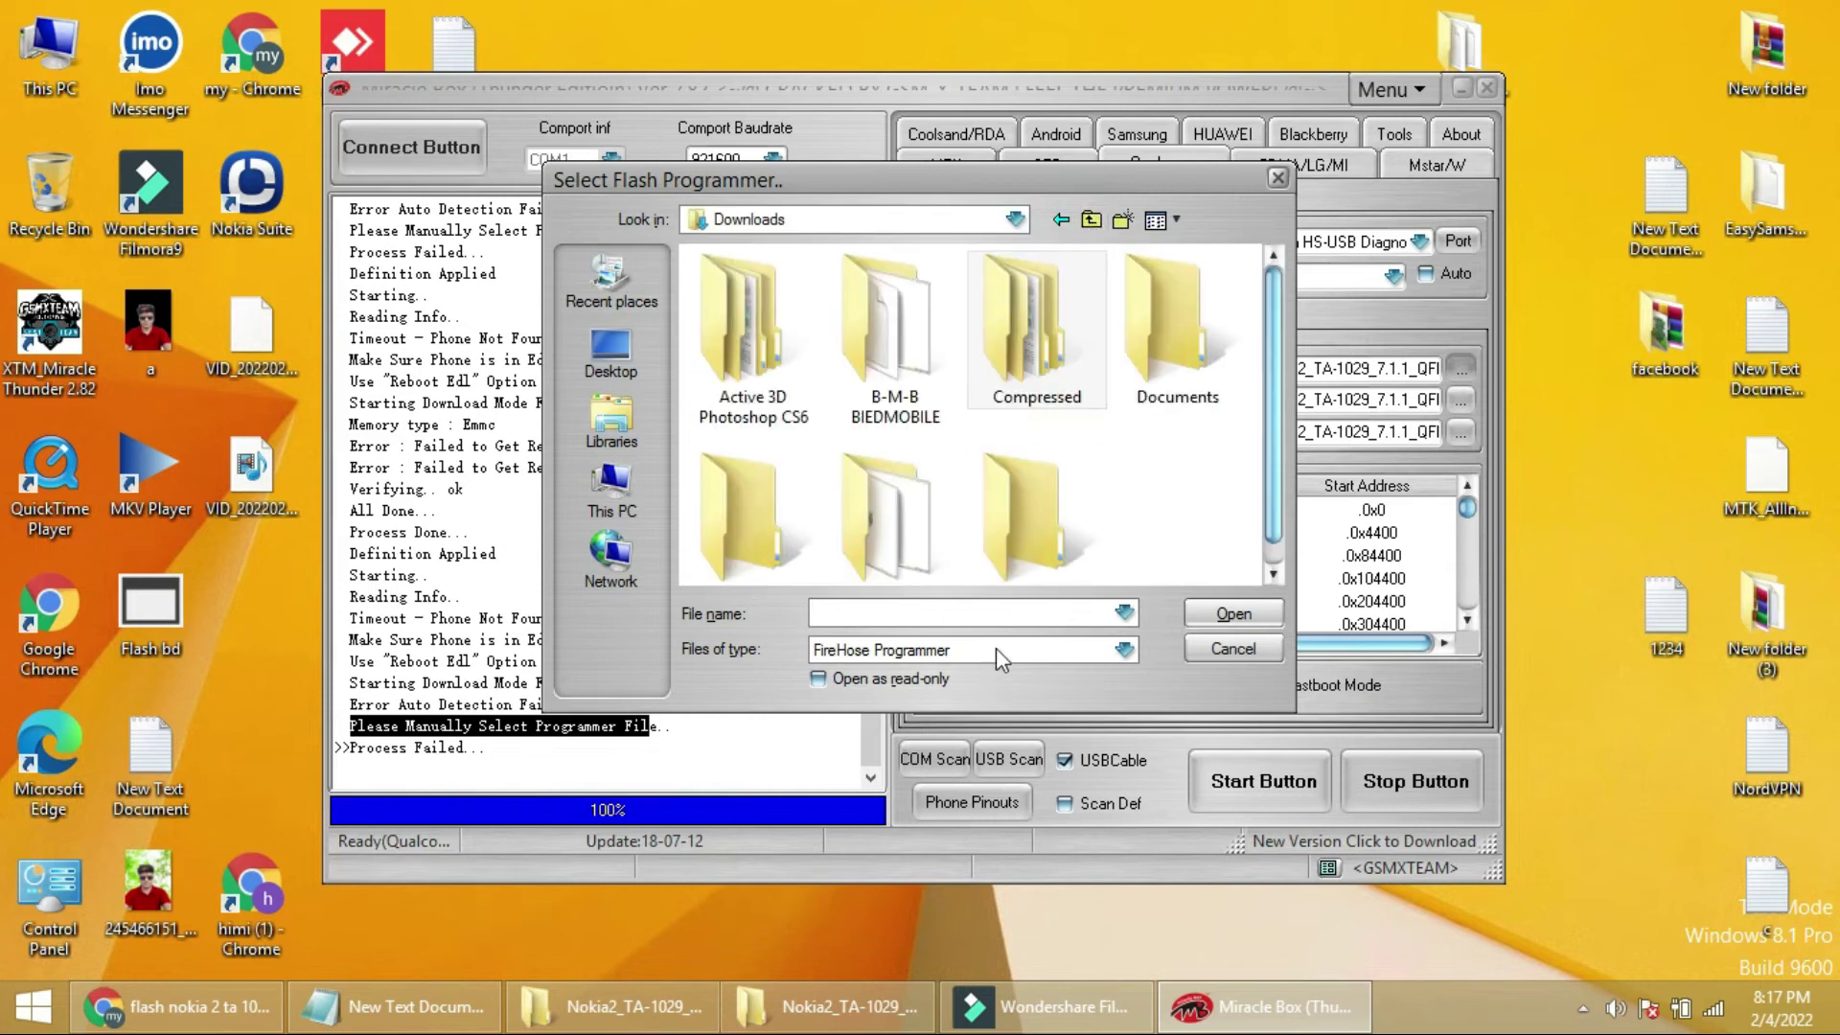
{"action": "double_click", "coordinate": [1054, 374]}
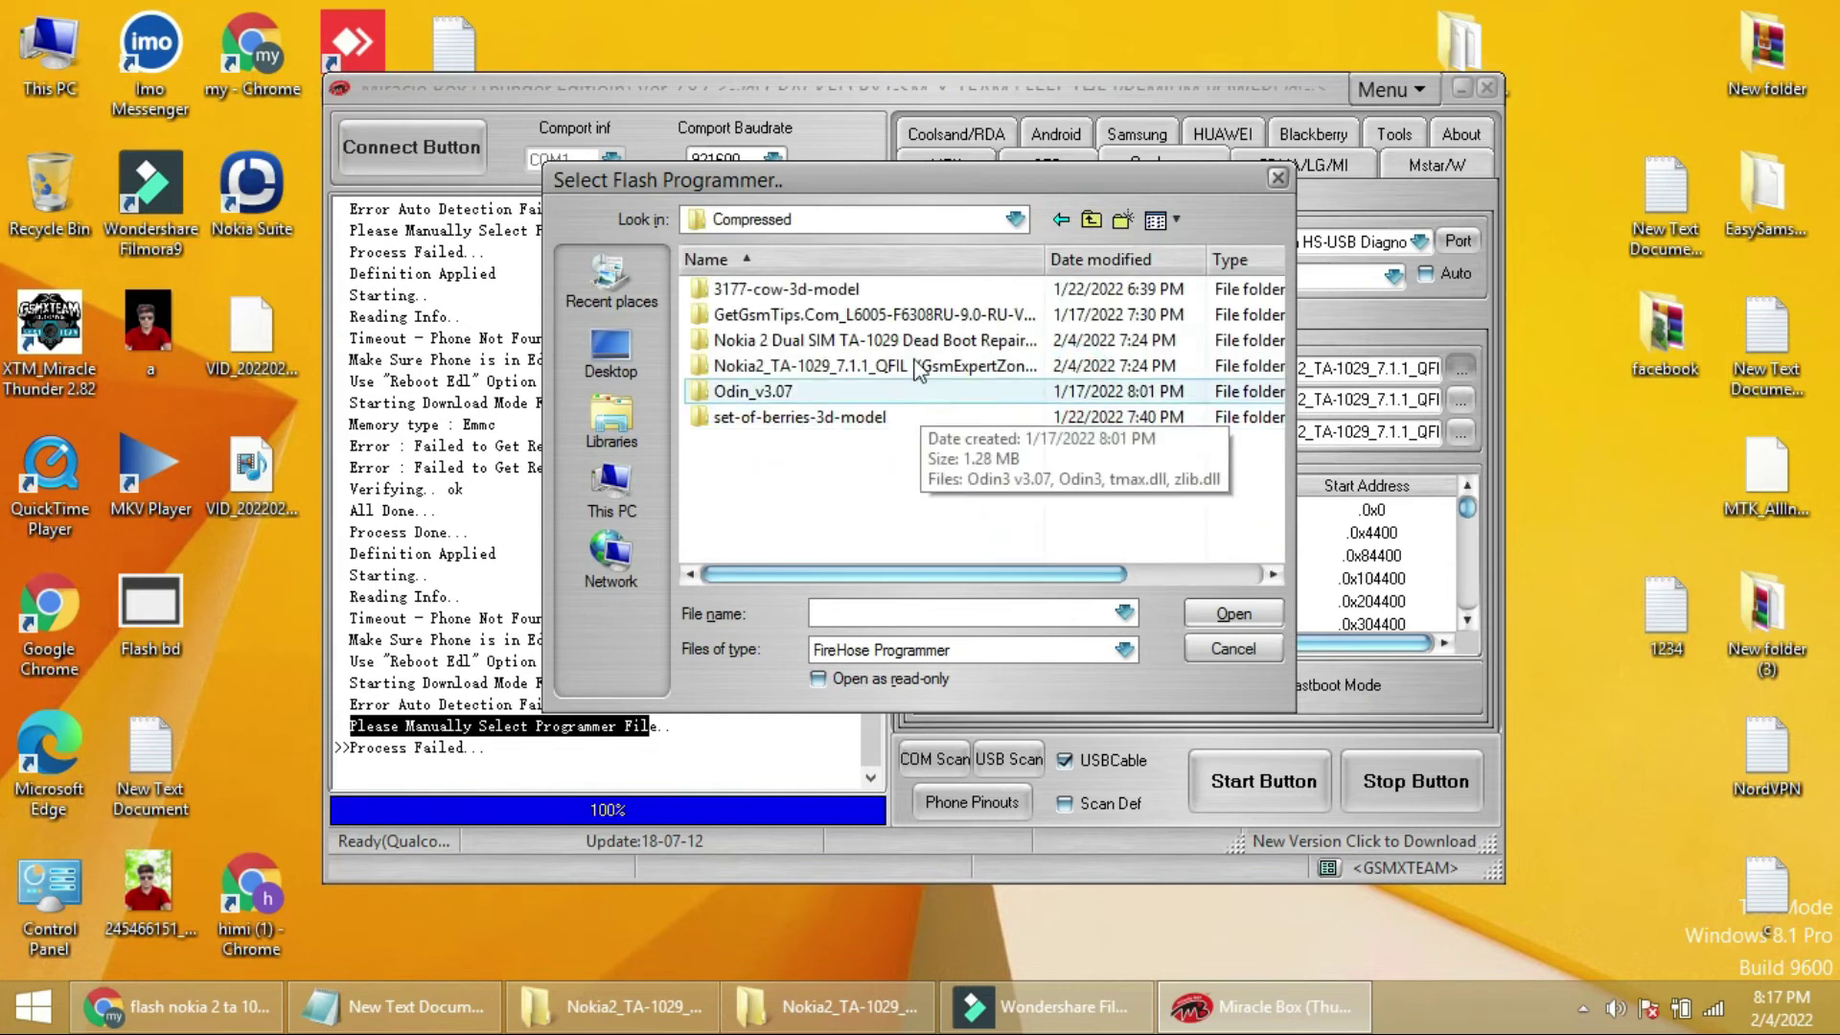
{"action": "double_click", "coordinate": [899, 344]}
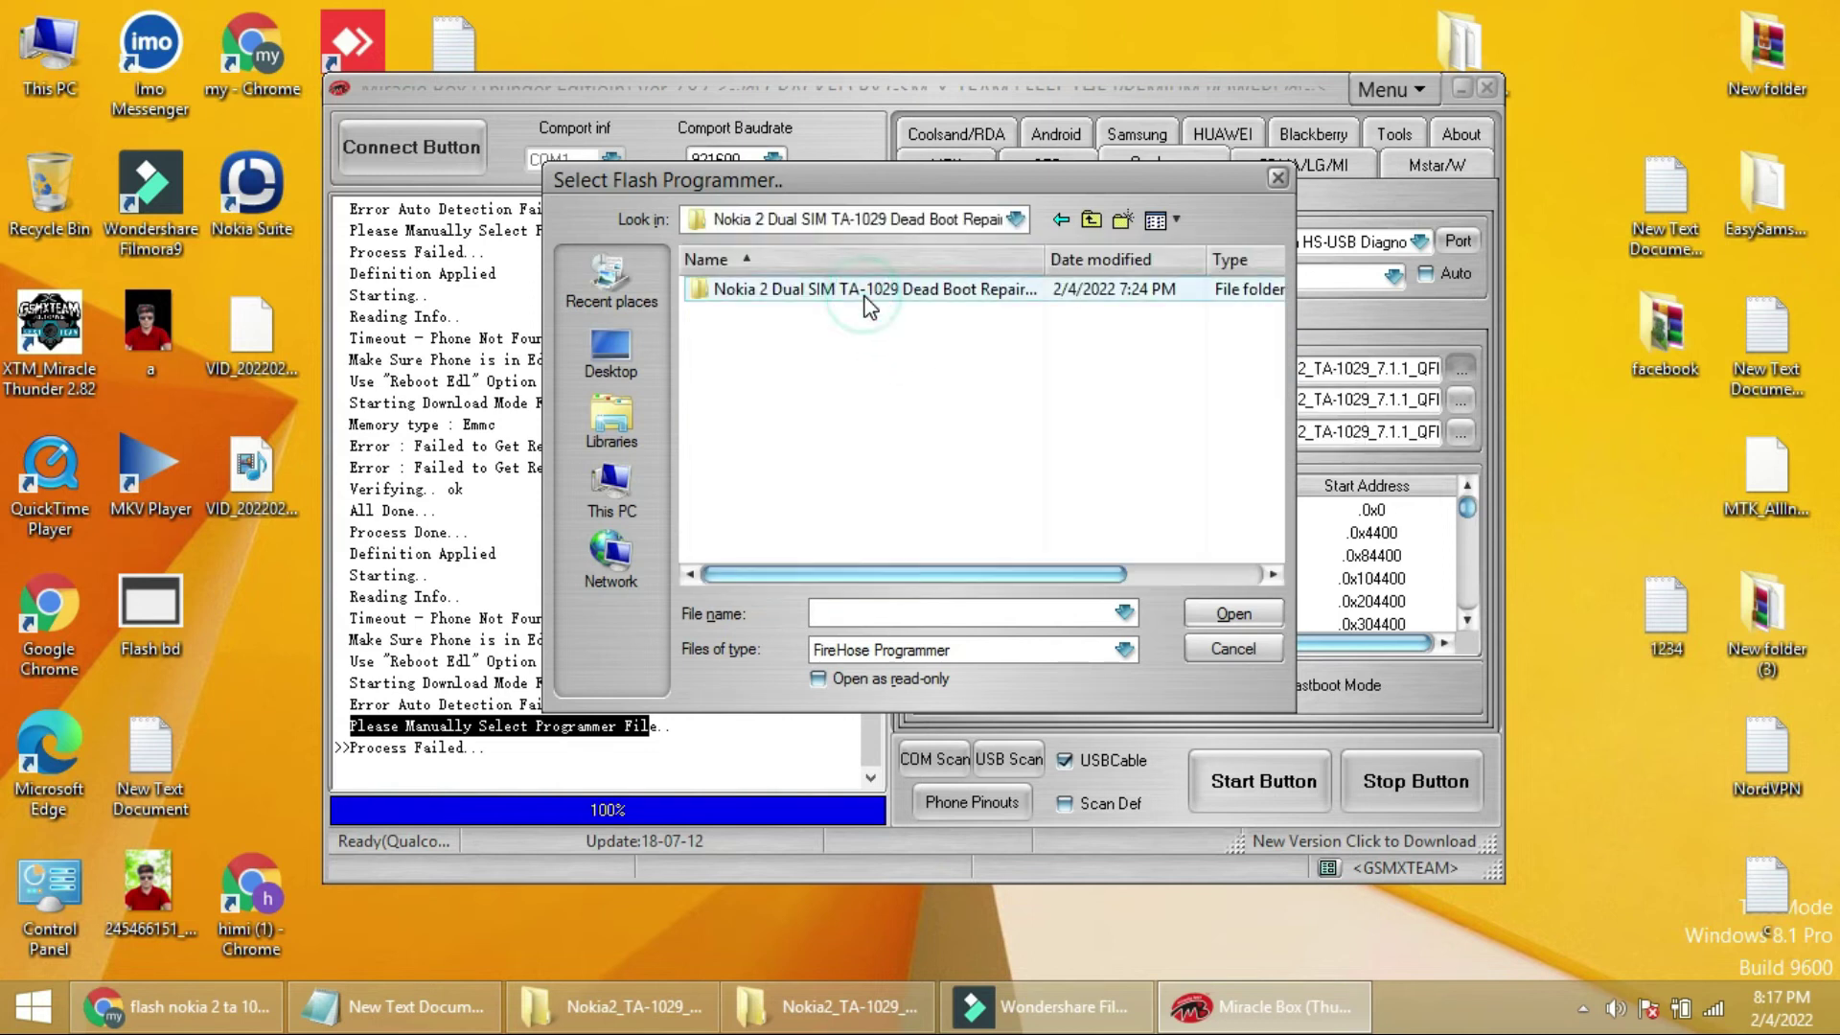
{"action": "double_click", "coordinate": [852, 292]}
{"action": "double_click", "coordinate": [850, 292]}
{"action": "double_click", "coordinate": [849, 293]}
{"action": "double_click", "coordinate": [847, 297]}
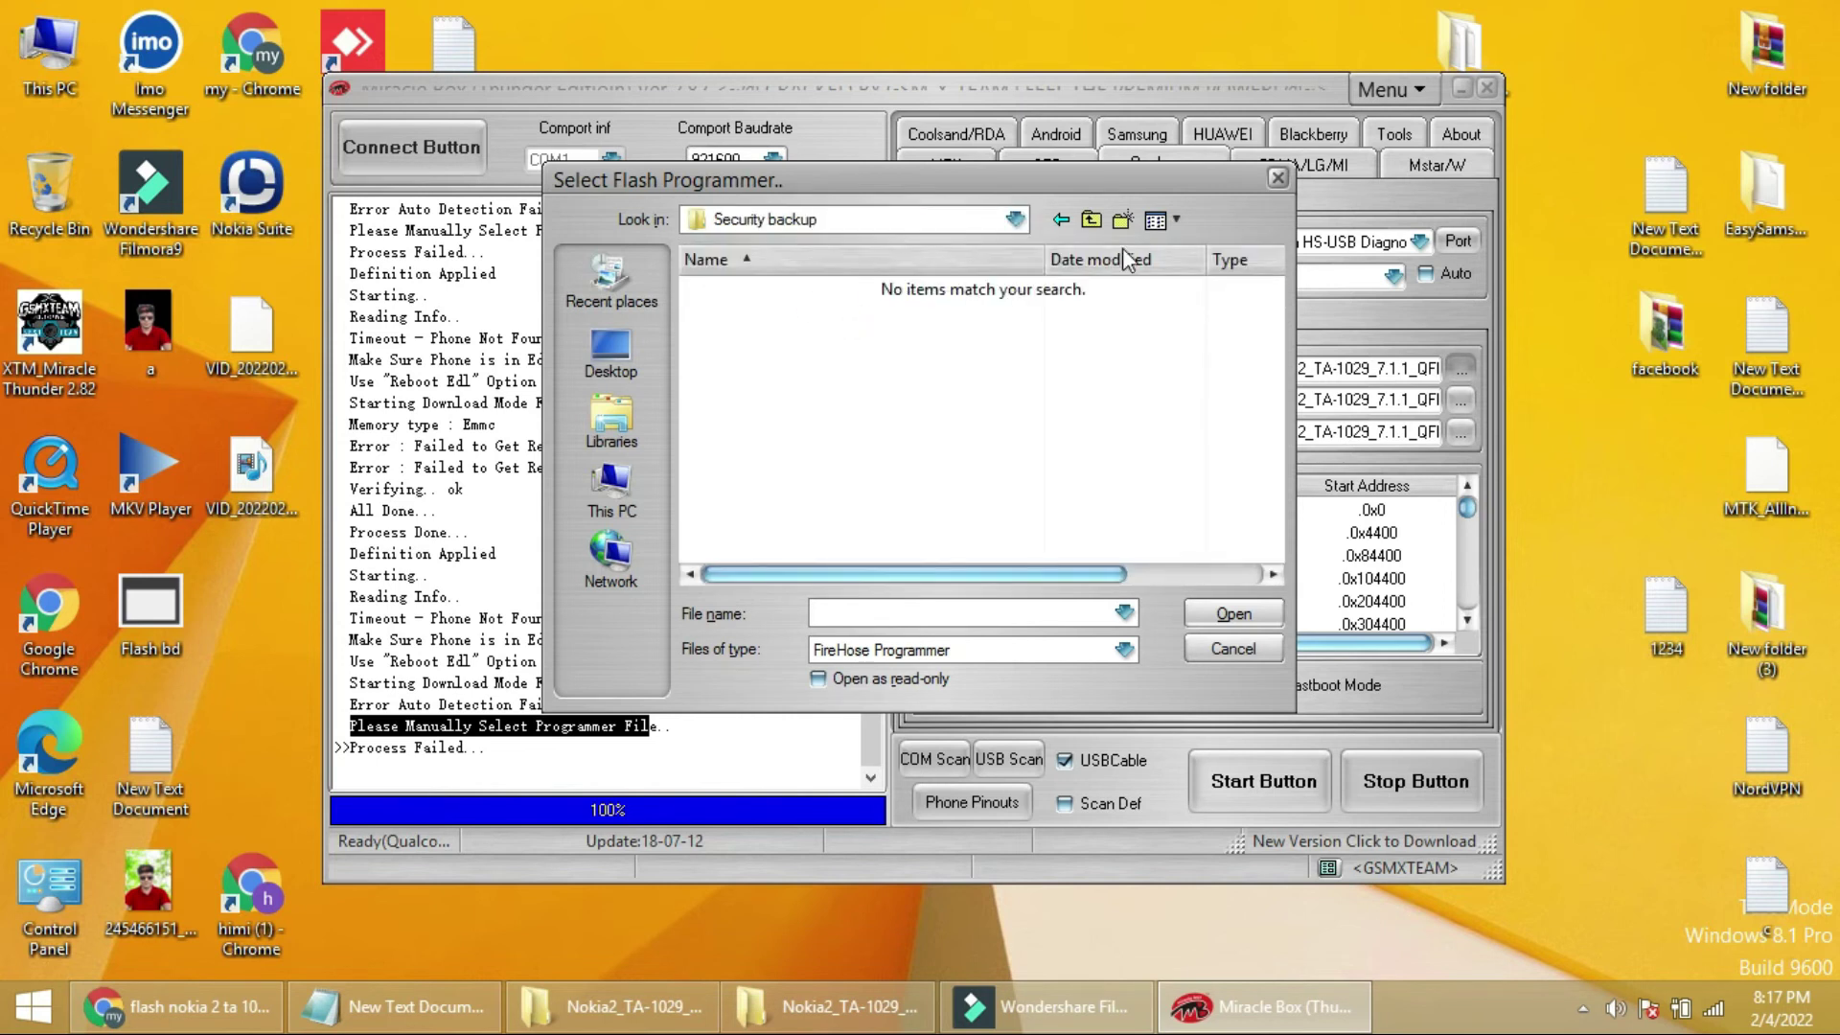
Go back to the Nokia Dynamo firmware folder and list all file types to look for a programmer.
{"action": "left_click", "coordinate": [1090, 223]}
{"action": "left_click", "coordinate": [1090, 223]}
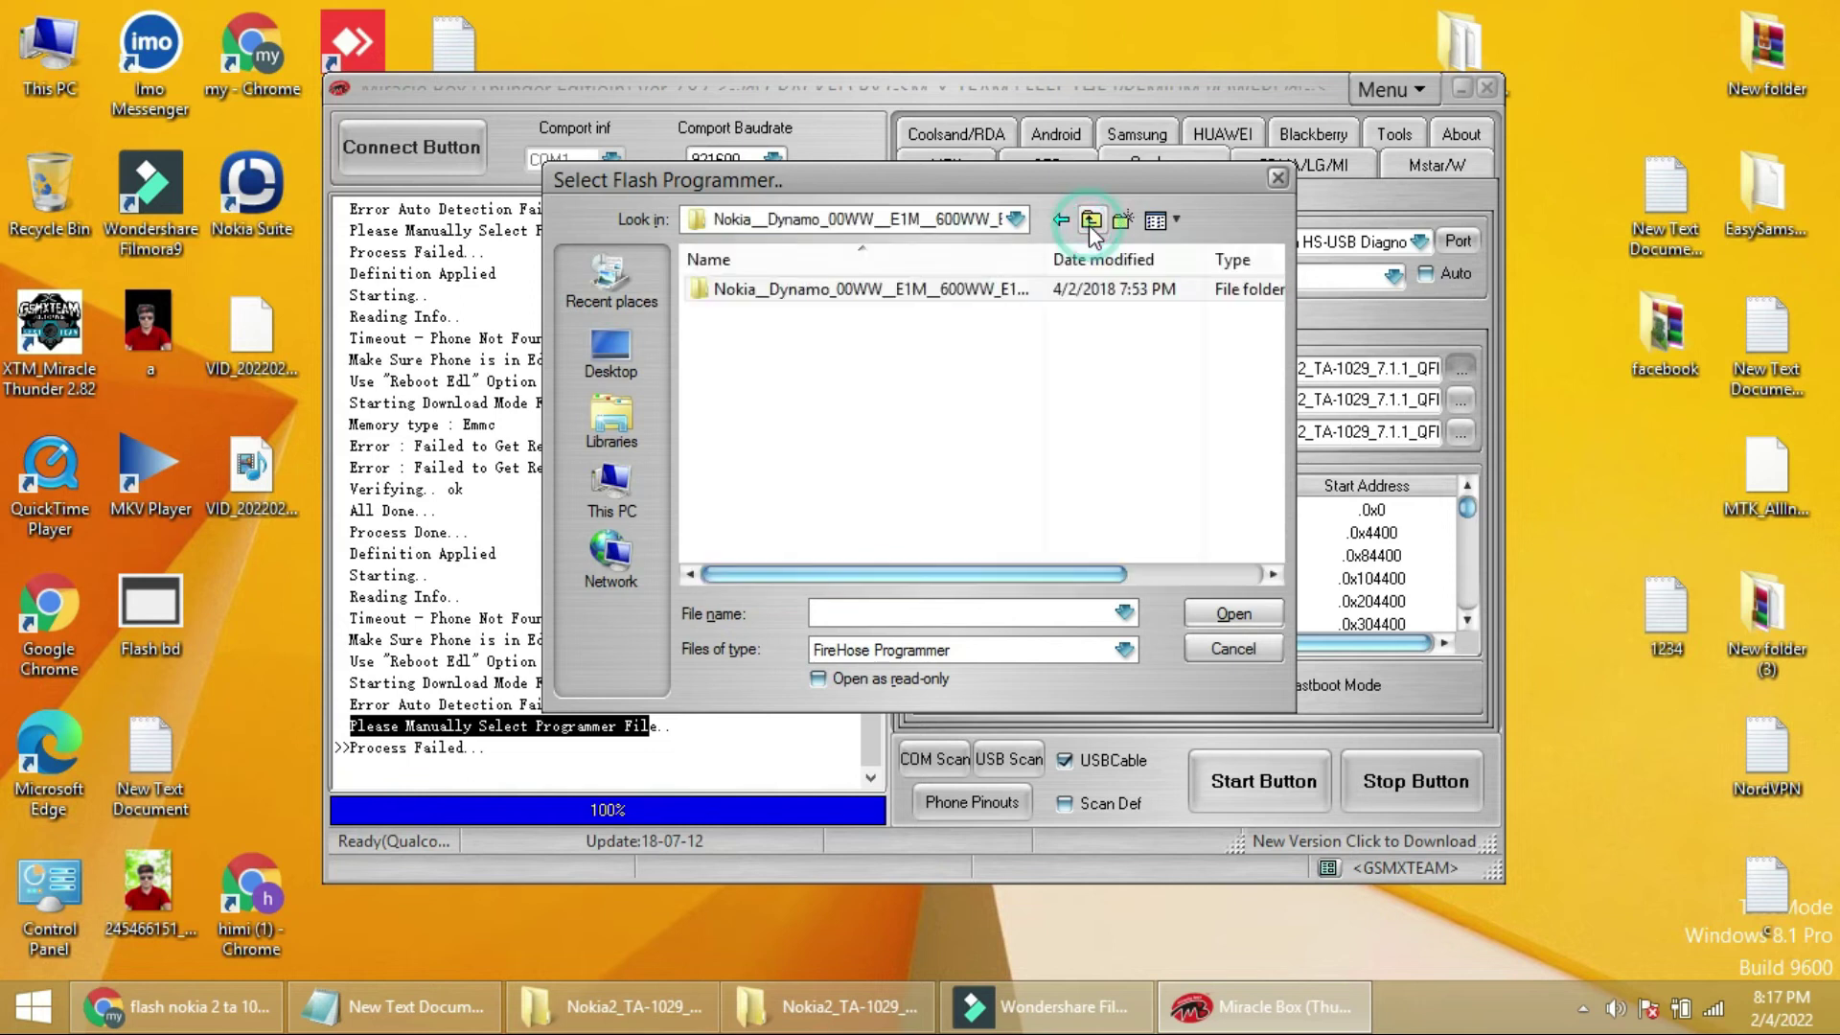
{"action": "double_click", "coordinate": [897, 289]}
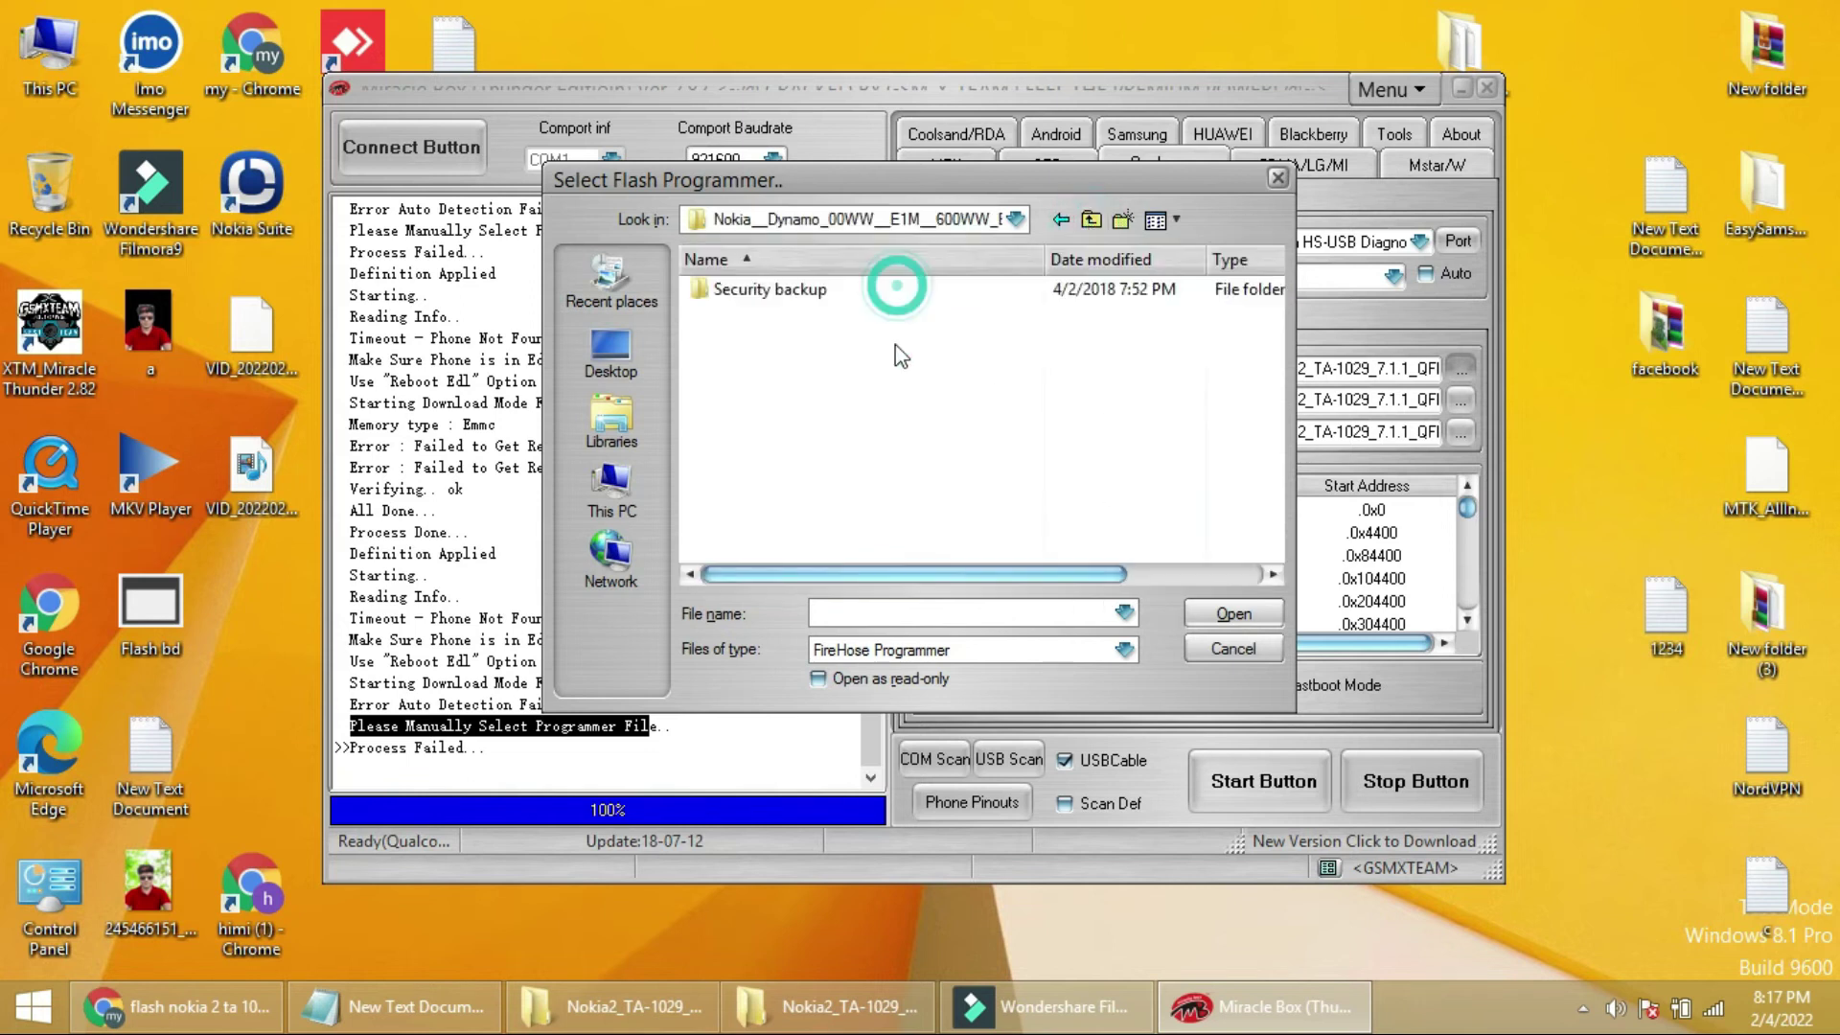
{"action": "left_click", "coordinate": [958, 648]}
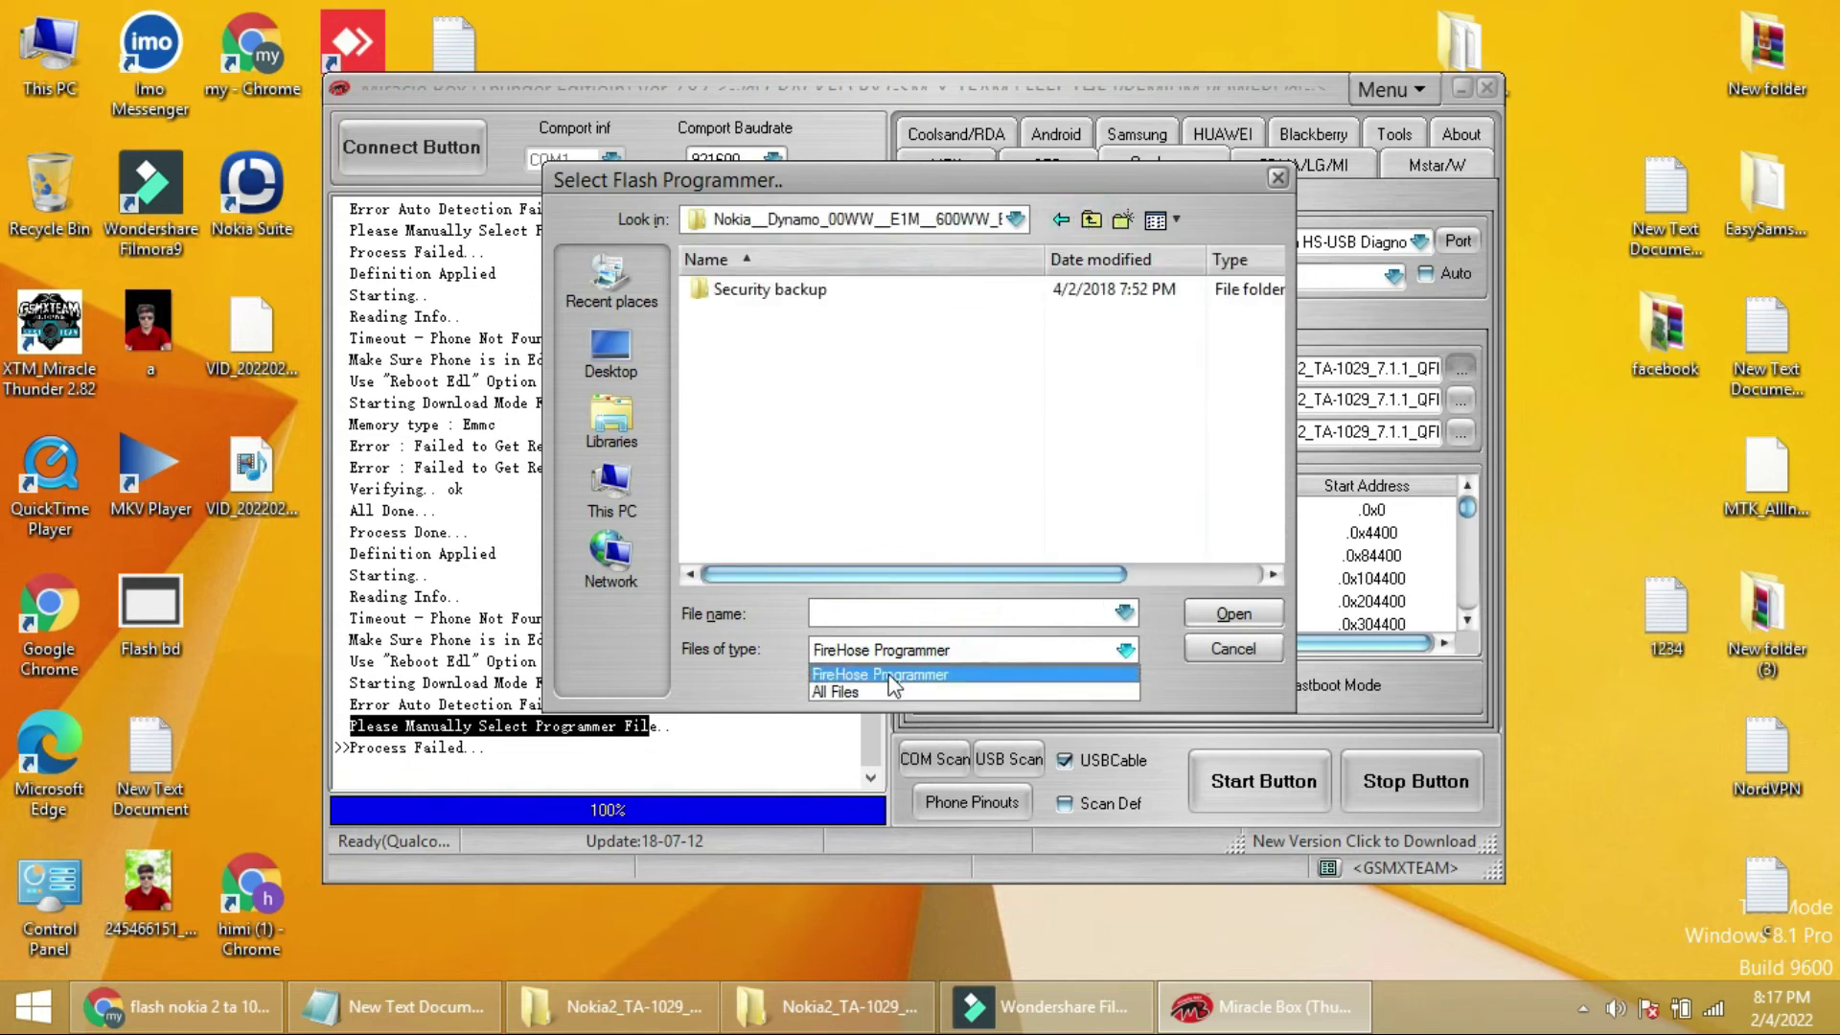
{"action": "left_click", "coordinate": [876, 686]}
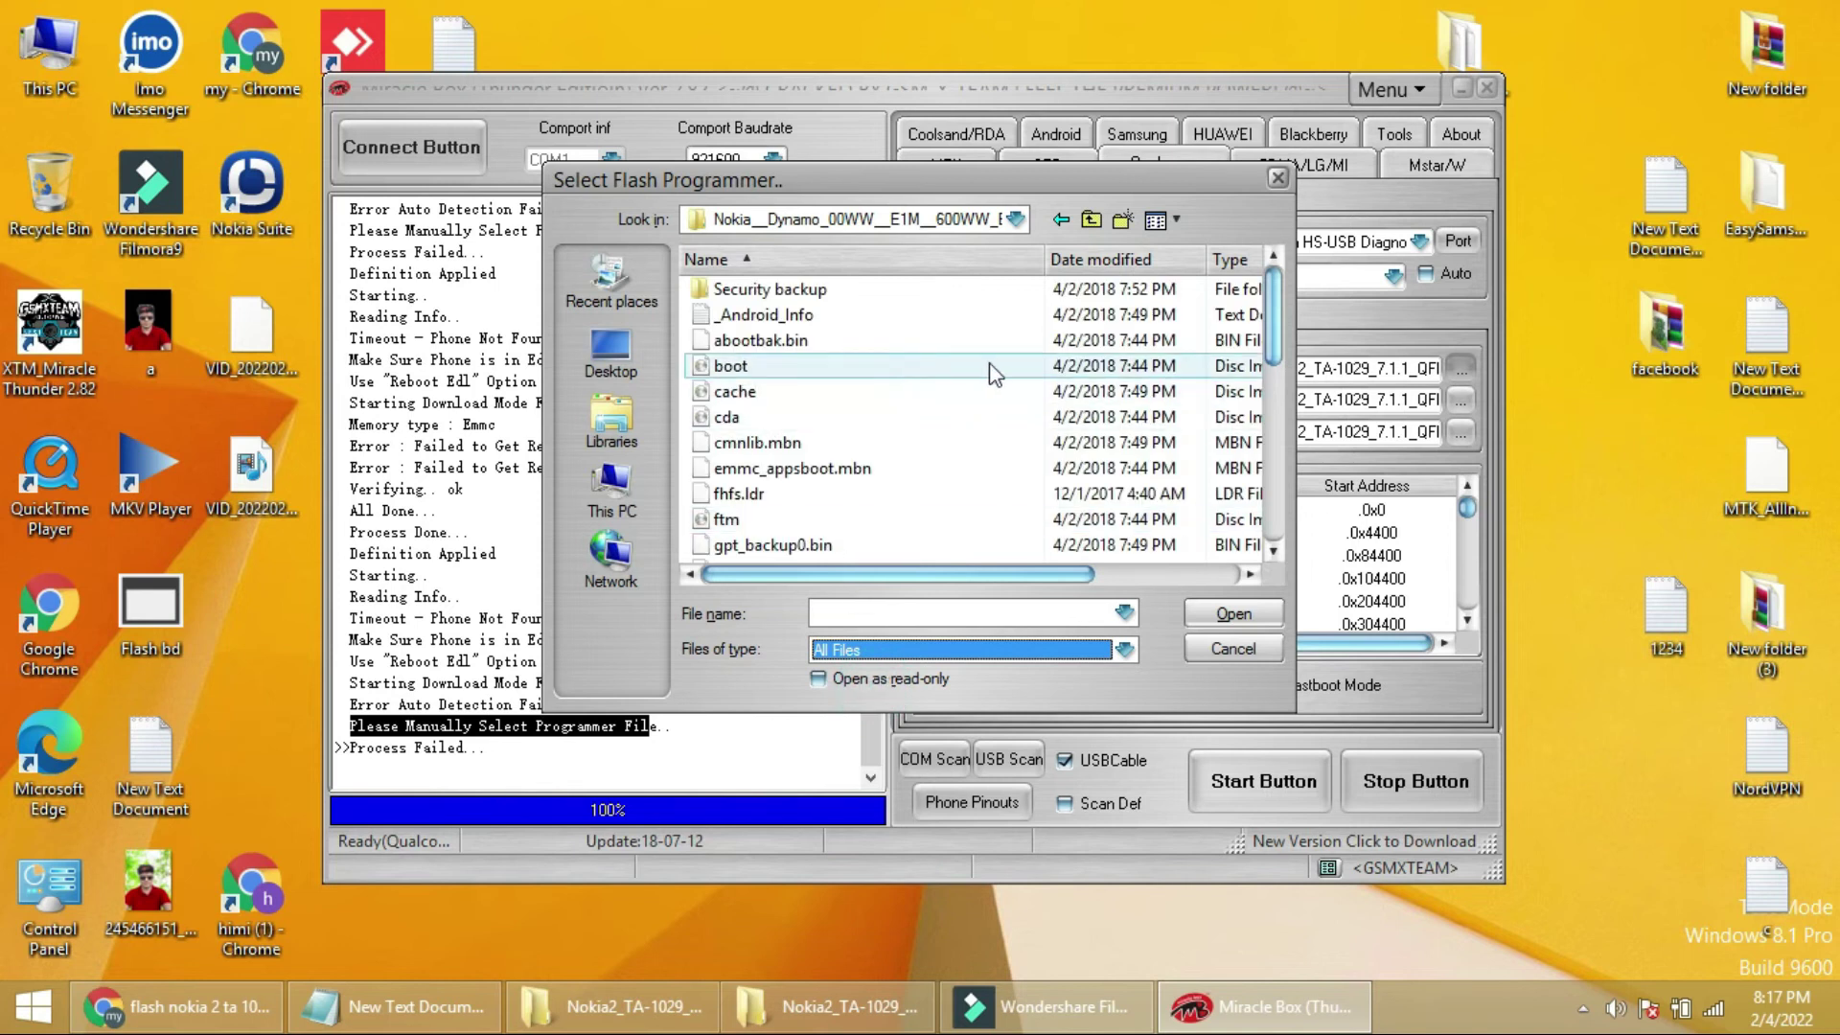
Return to the Nokia2_TA-1029_7.1.1_QFIL folder, filter by FireHose Programmer and load prog_emmc_firehose_8909_ddr.mbn as the flash programmer.
{"action": "left_click", "coordinate": [1095, 221]}
{"action": "left_click", "coordinate": [1095, 221]}
{"action": "left_click", "coordinate": [1093, 220]}
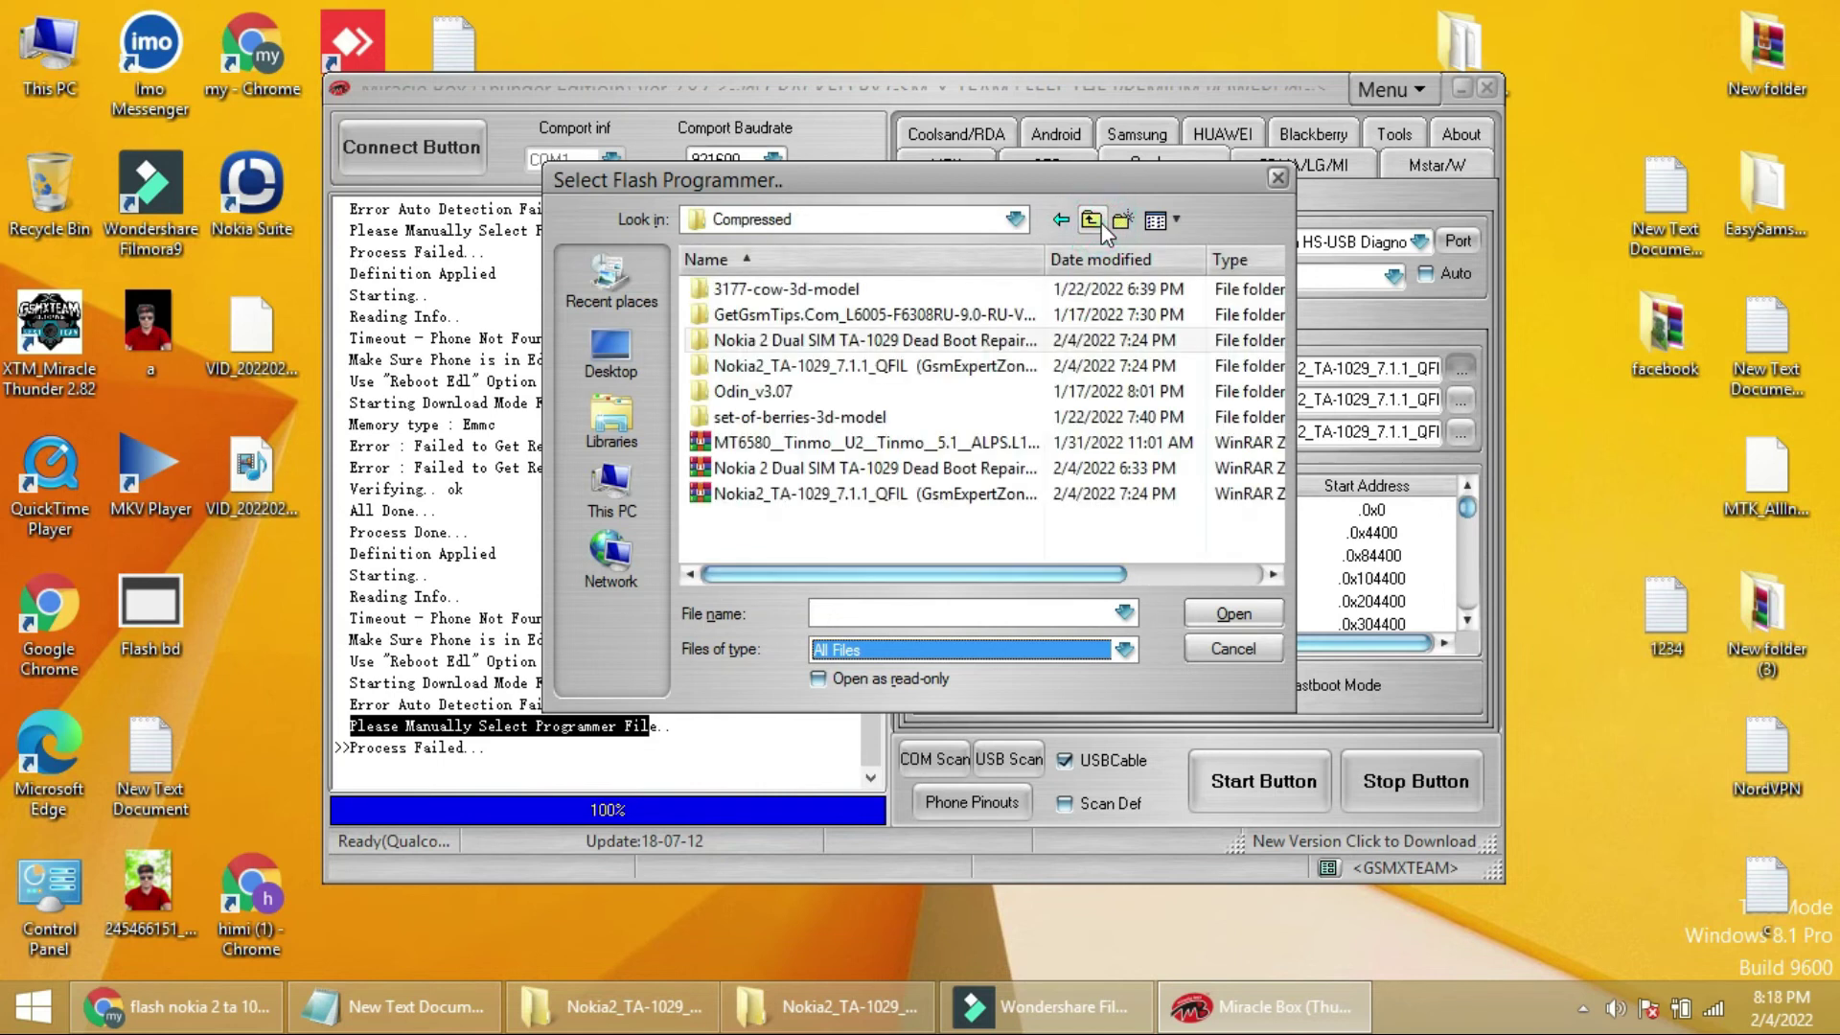
{"action": "double_click", "coordinate": [843, 367]}
{"action": "double_click", "coordinate": [822, 291]}
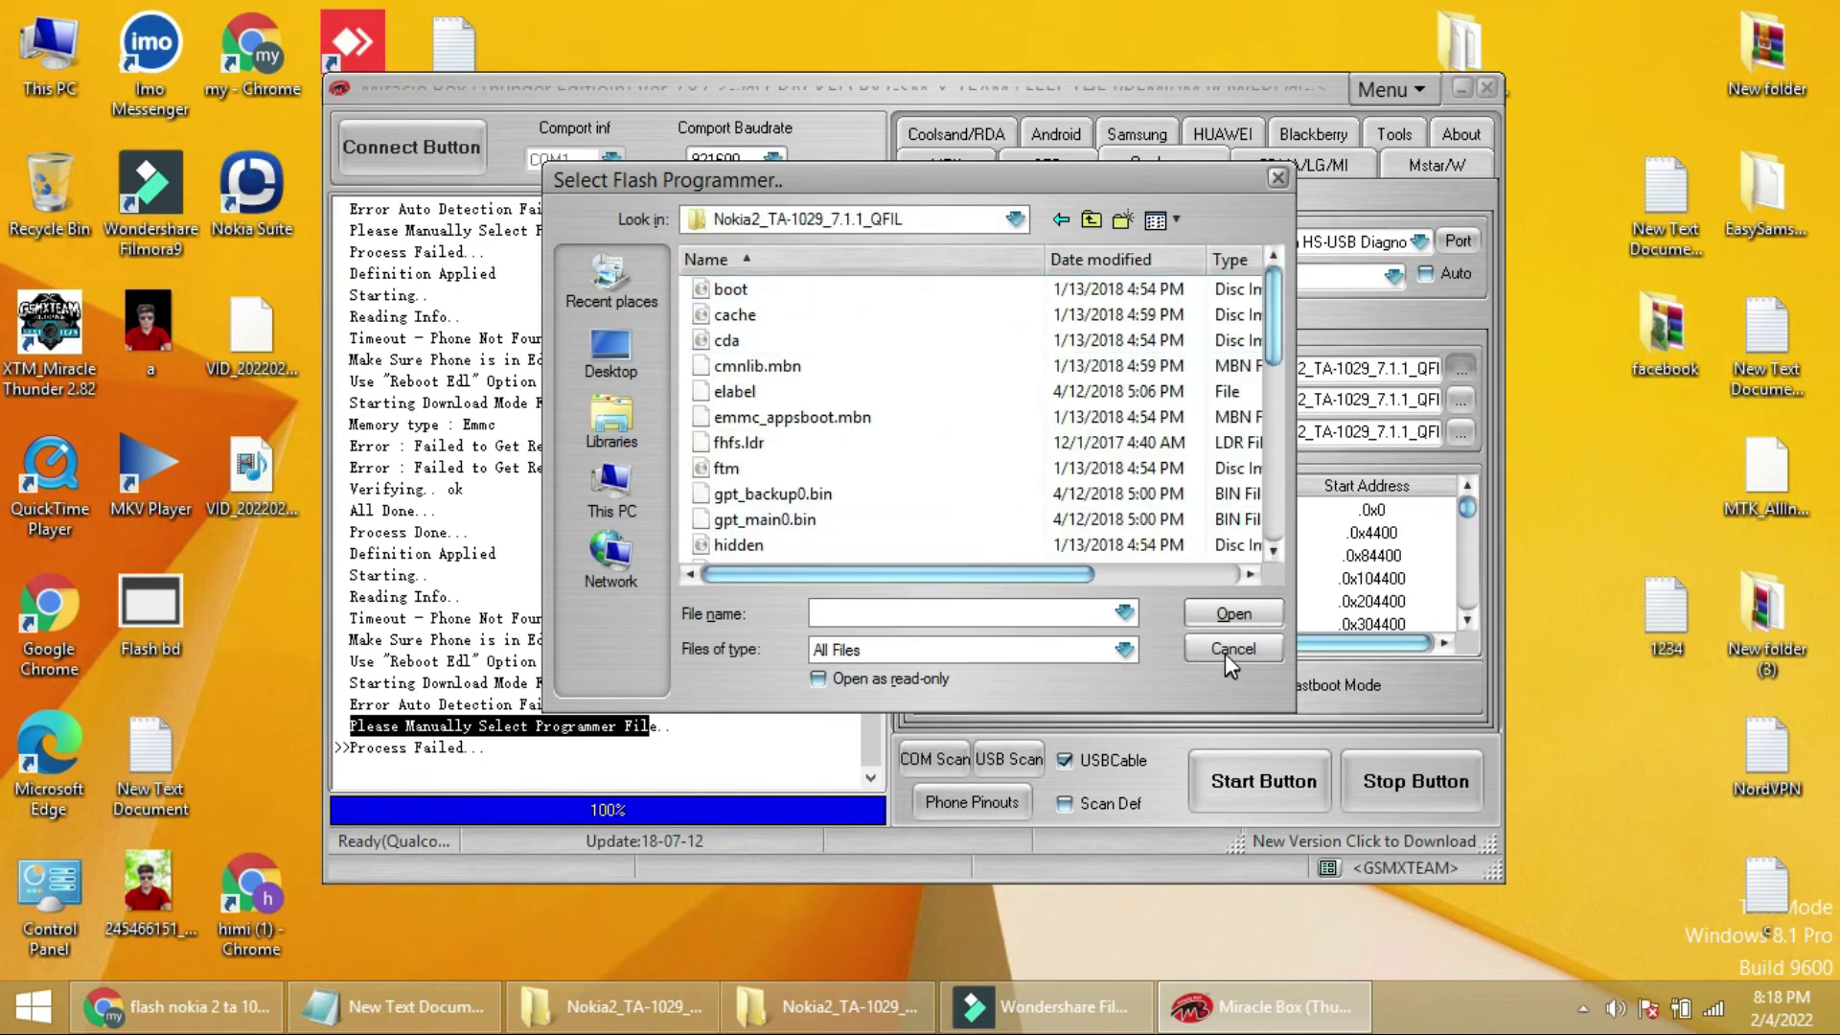
{"action": "left_click", "coordinate": [1054, 650]}
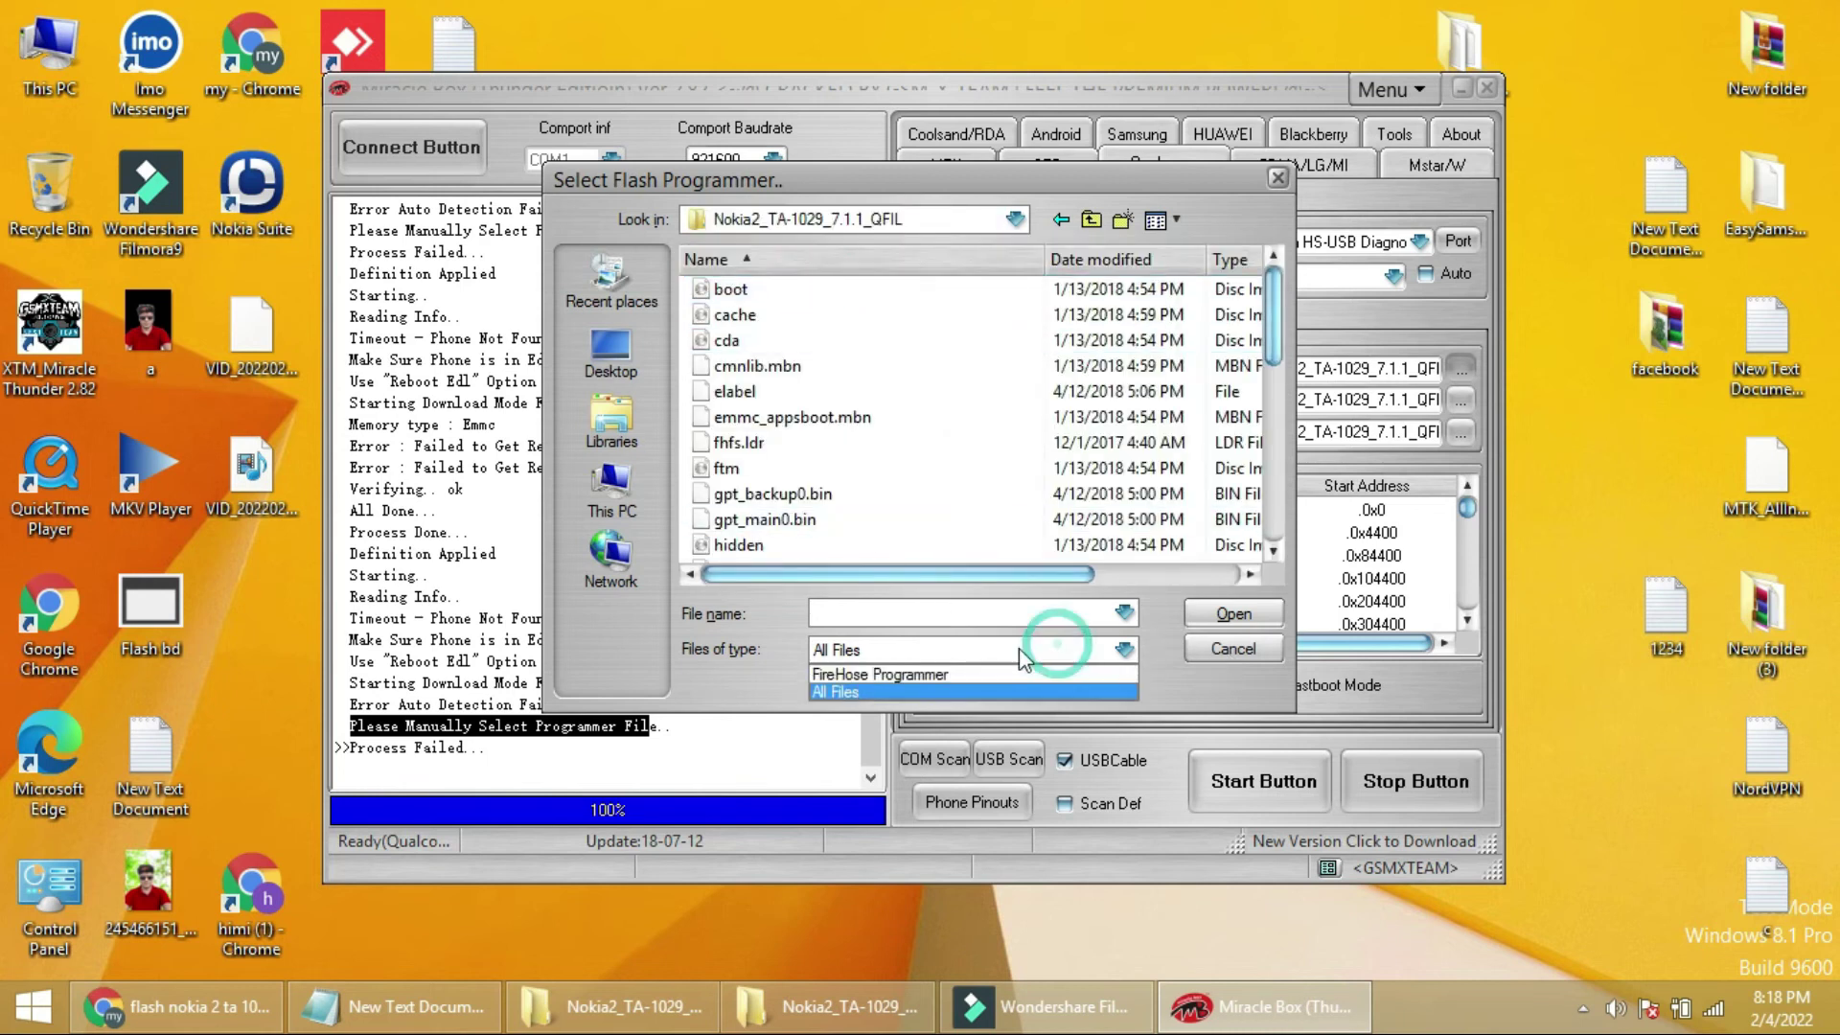
{"action": "left_click", "coordinate": [920, 674]}
{"action": "left_click", "coordinate": [814, 289]}
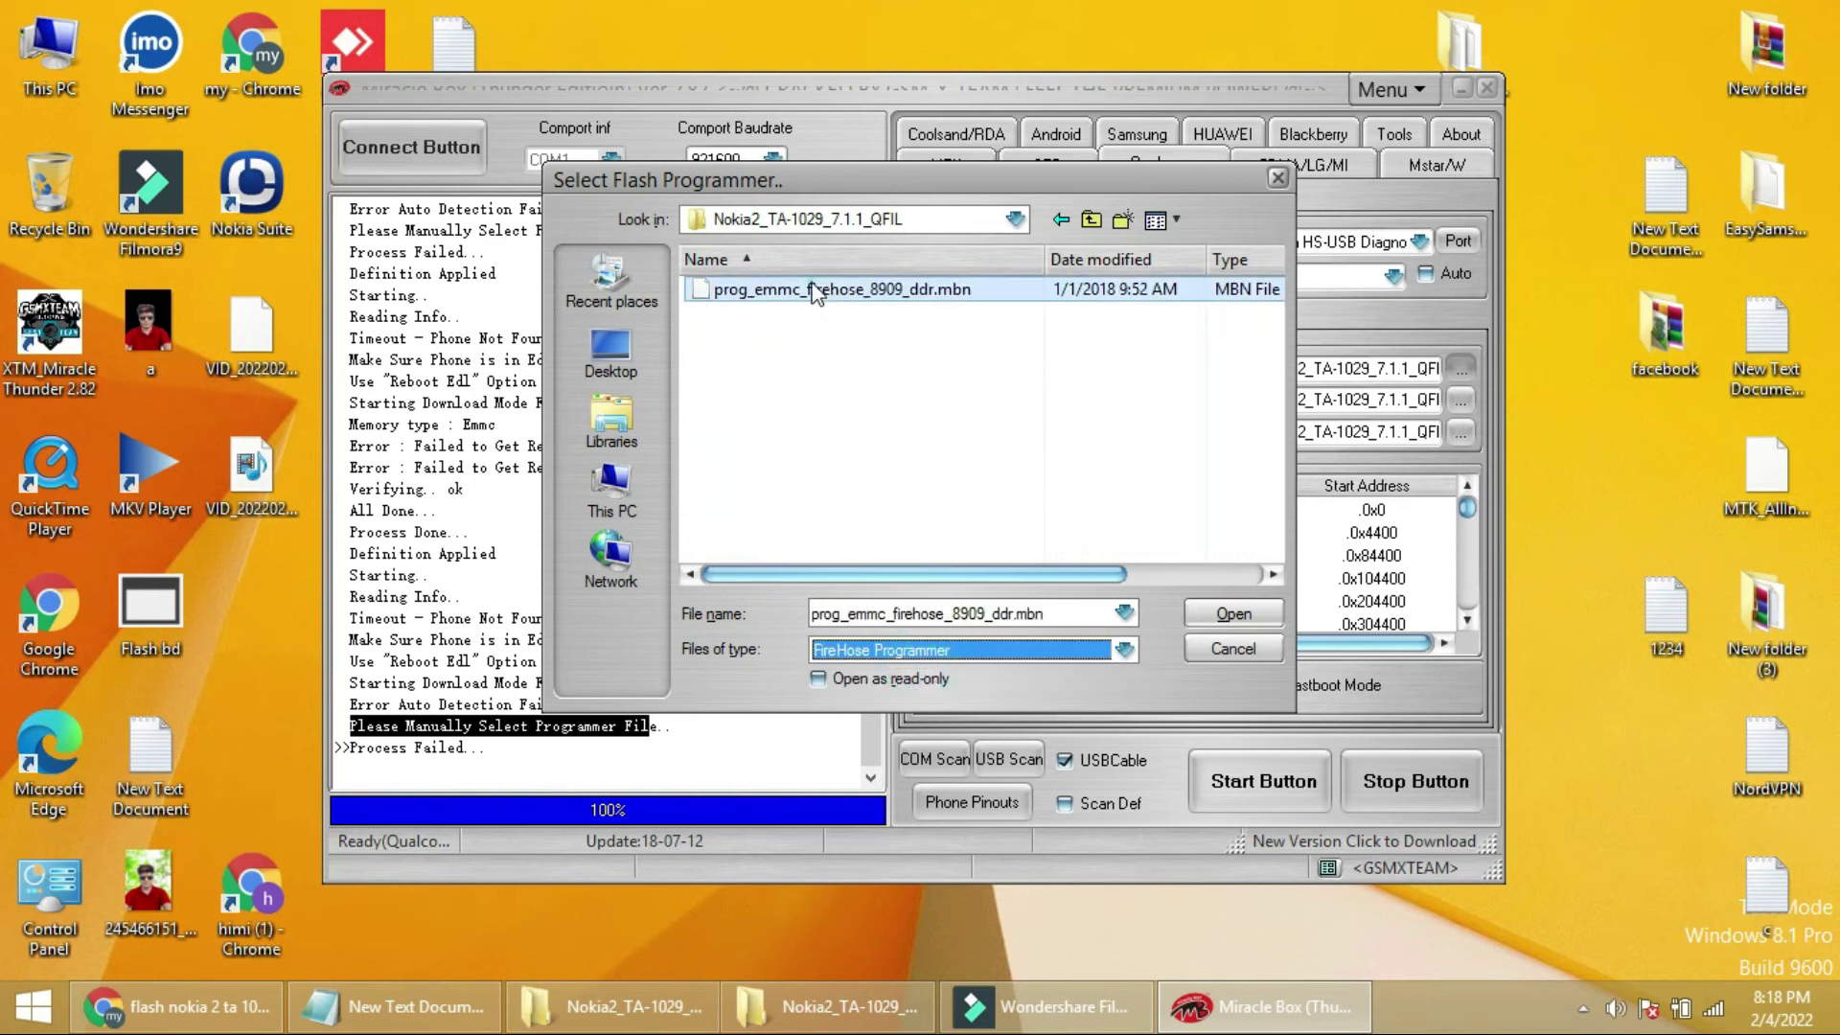
{"action": "double_click", "coordinate": [814, 290]}
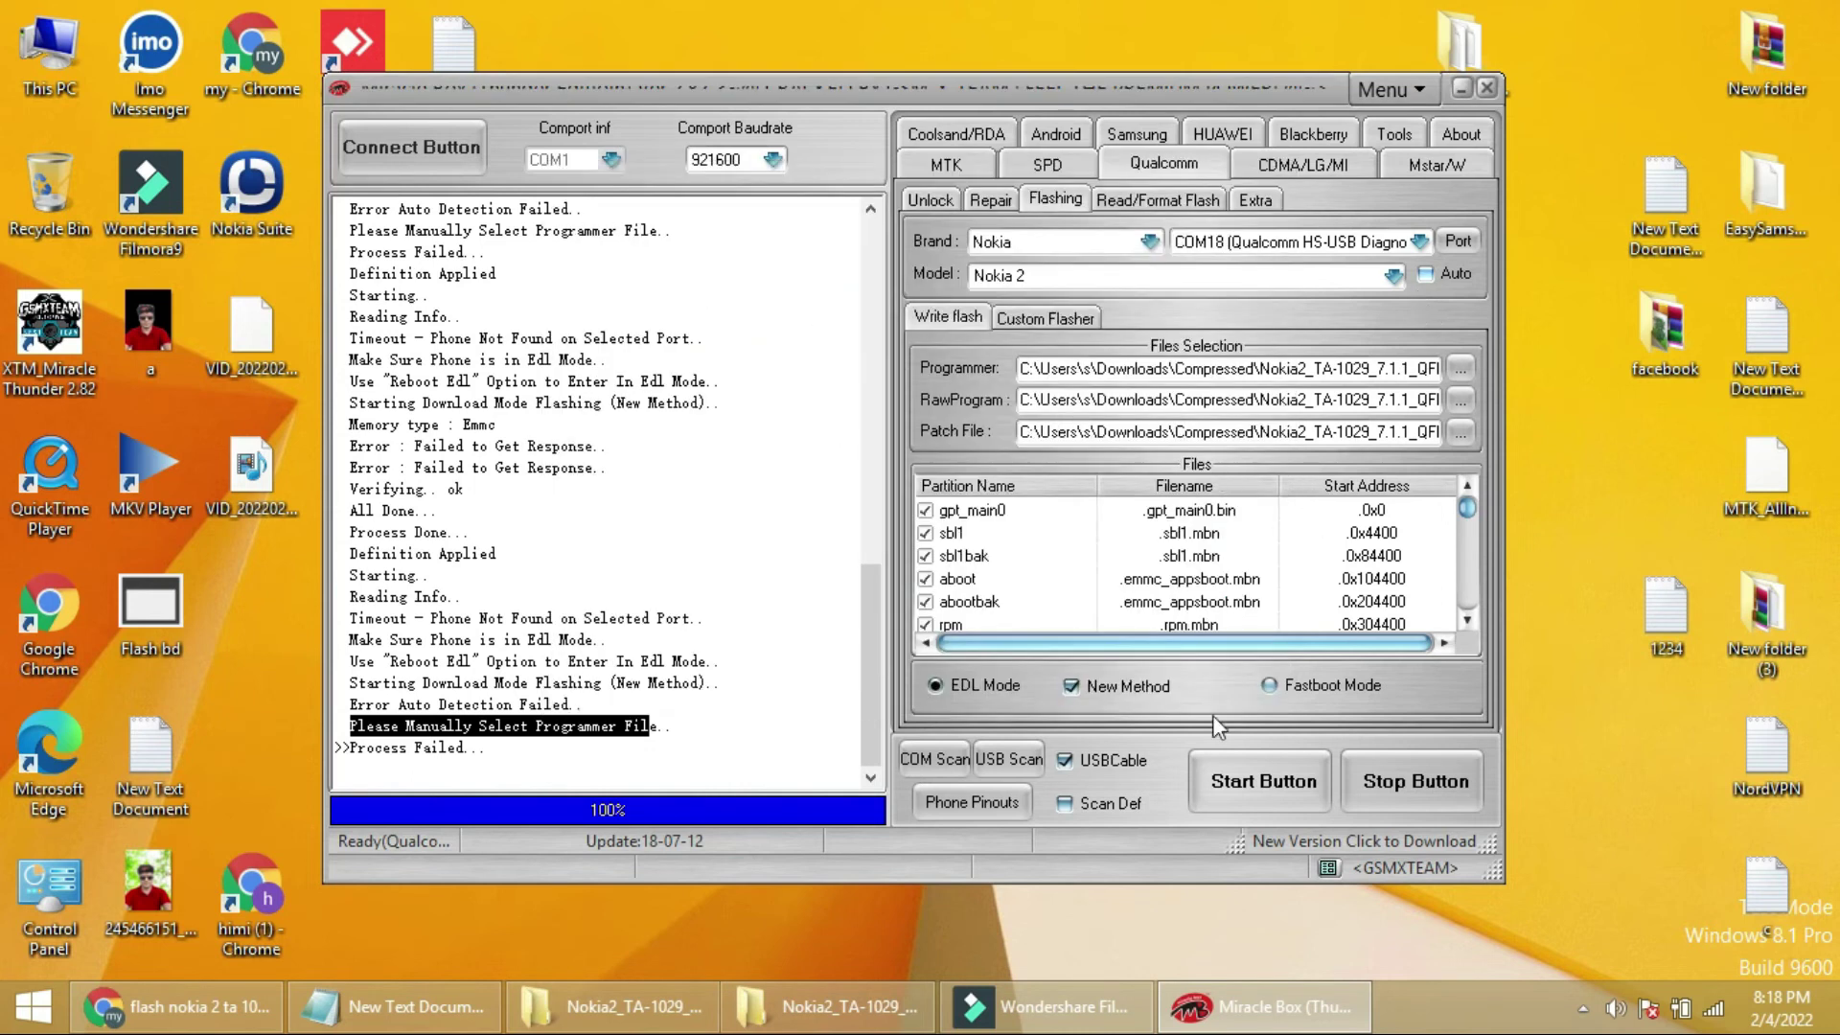
Turn off the New Method option and start flashing the Nokia 2 in EDL mode.
{"action": "left_click", "coordinate": [1071, 687]}
{"action": "left_click", "coordinate": [1251, 786]}
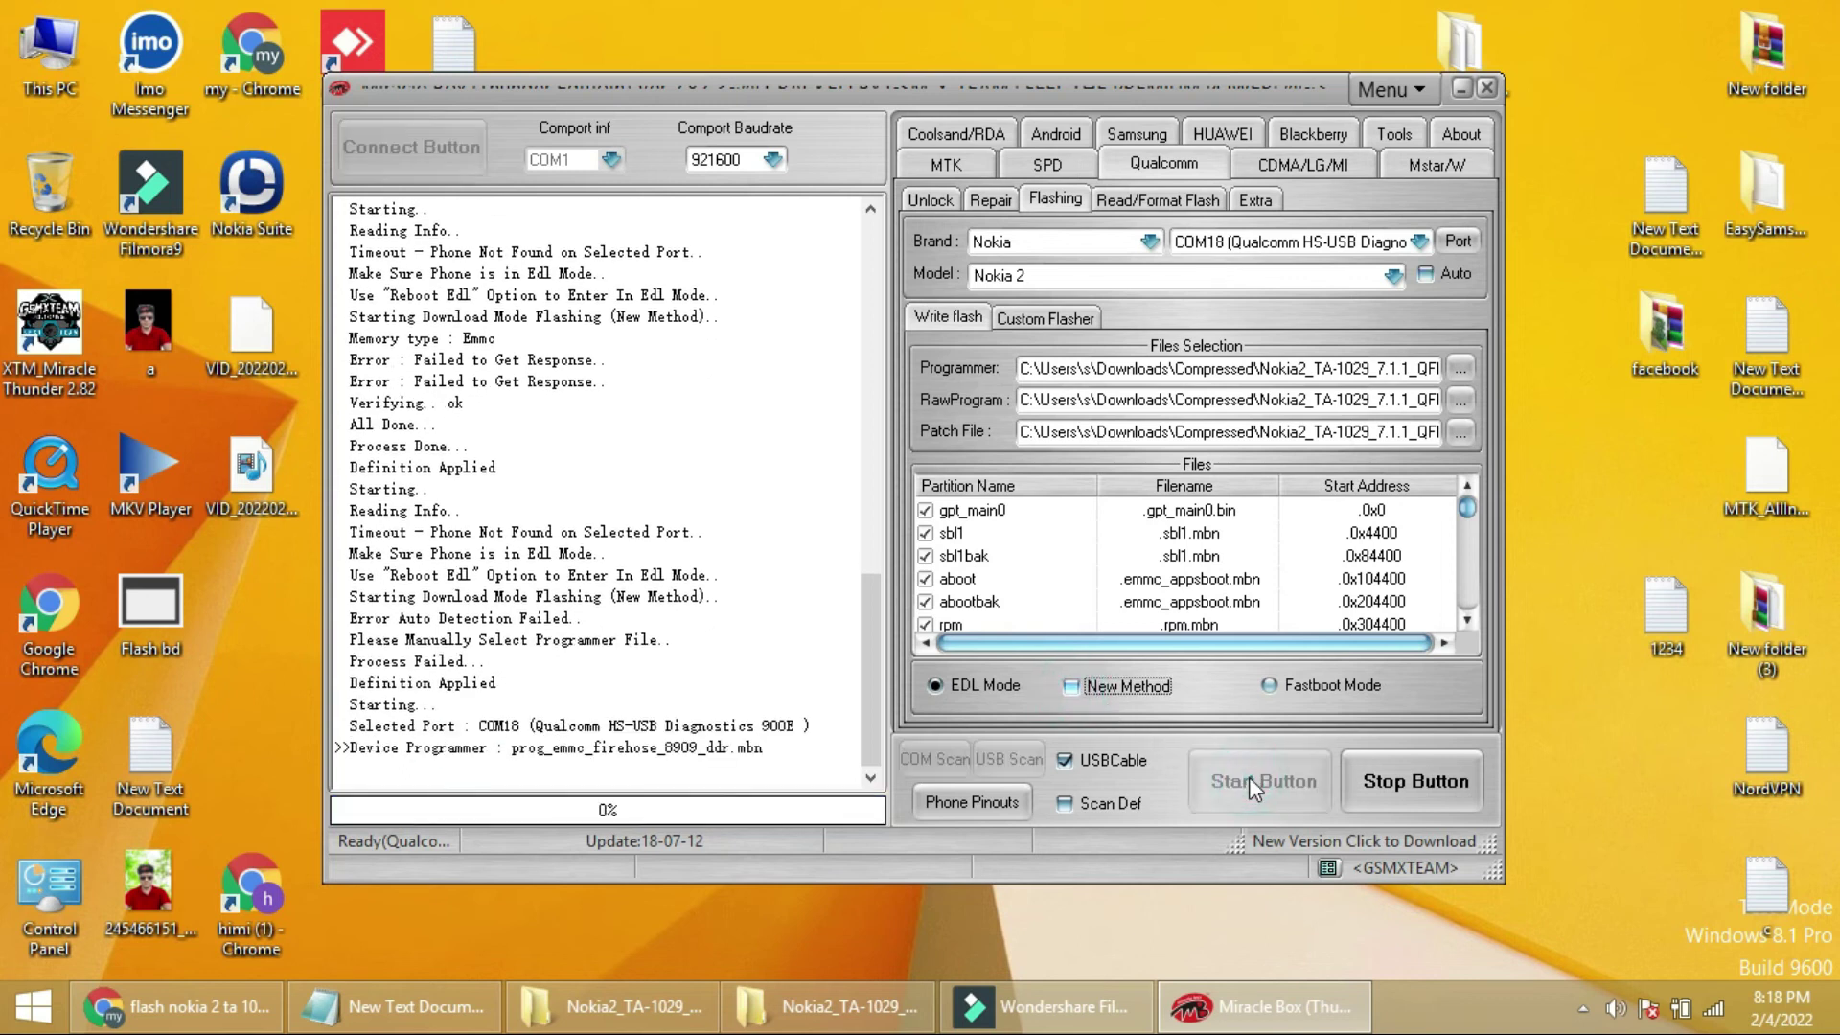